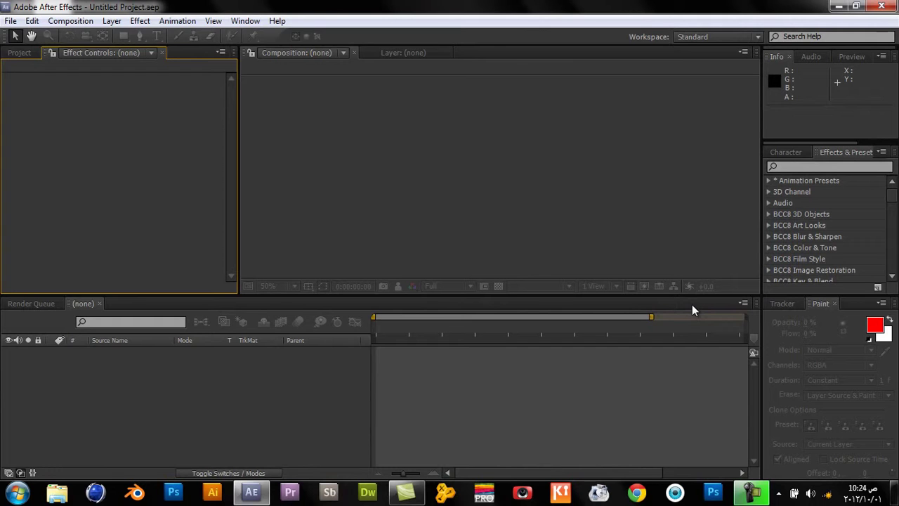
- Show the Project panel and drag its divider left to widen the composition viewer
click(19, 53)
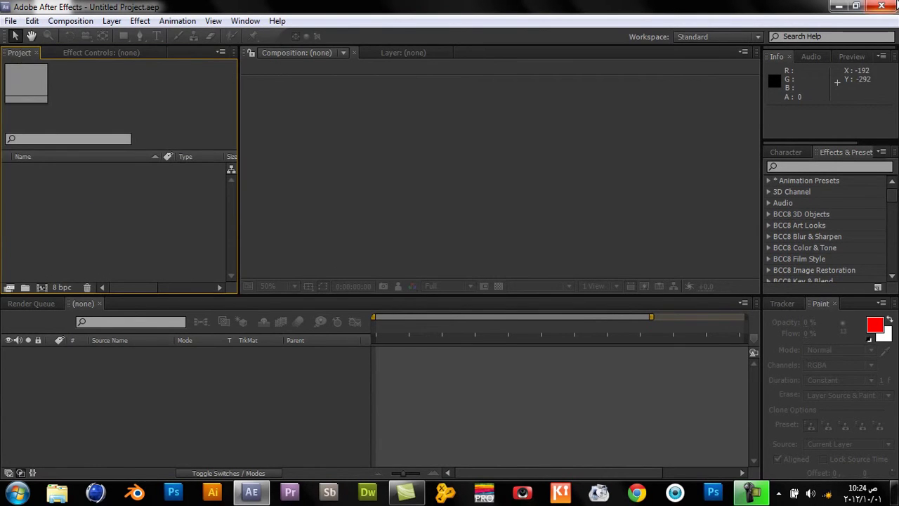
click(842, 7)
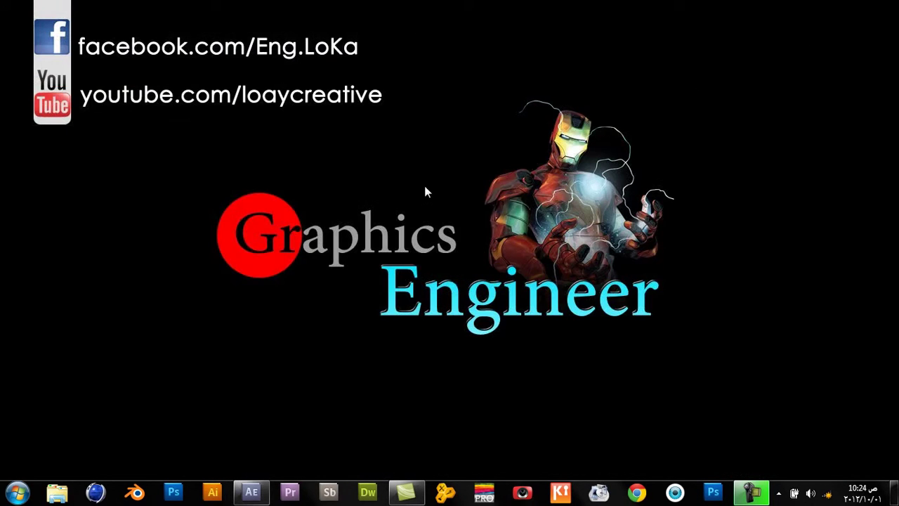
click(253, 492)
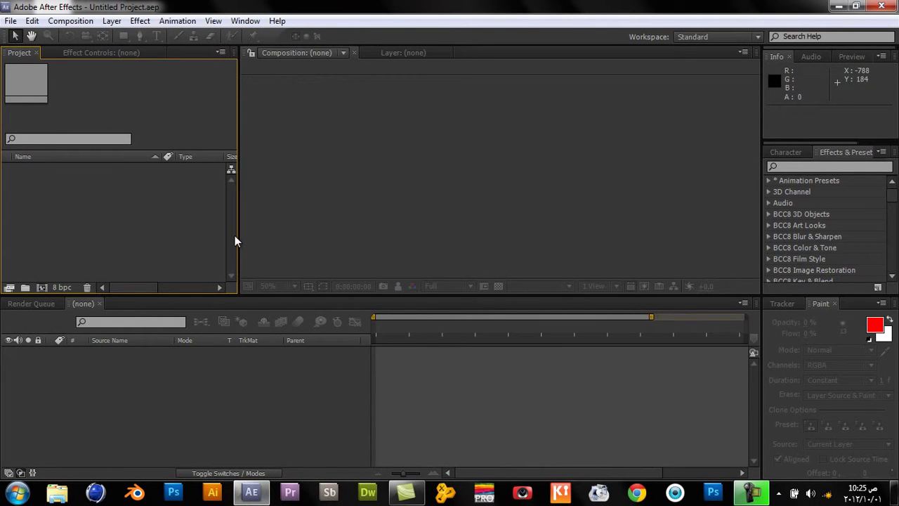
drag(240, 232, 213, 234)
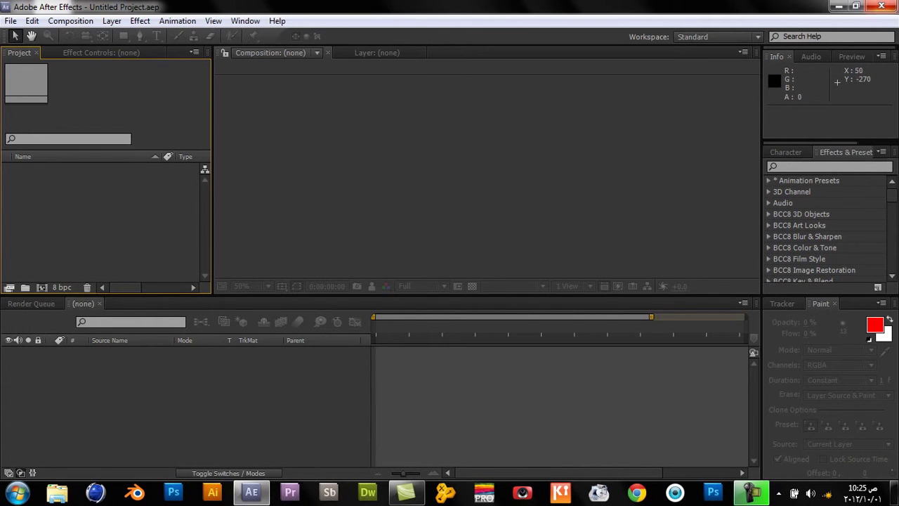
- Minimize After Effects, refresh the desktop from its context menu, and minimize it again
click(840, 7)
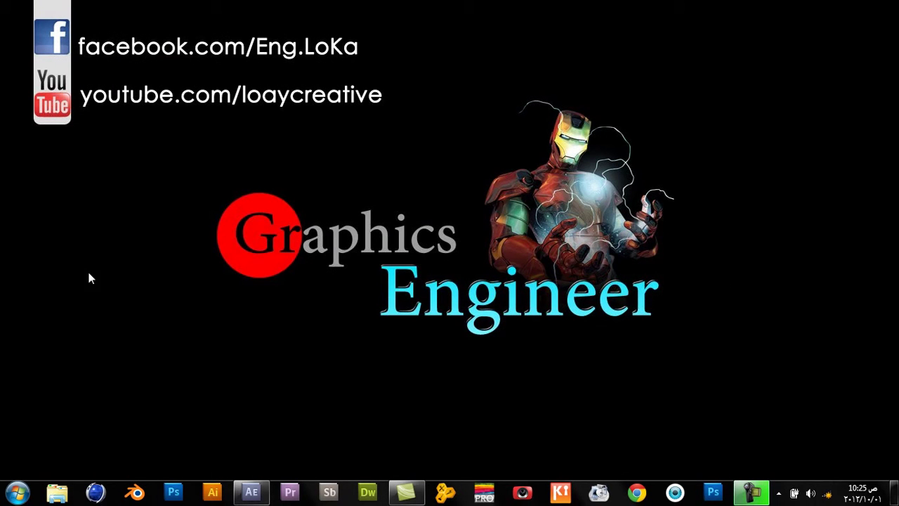
right_click(138, 157)
click(184, 194)
click(251, 491)
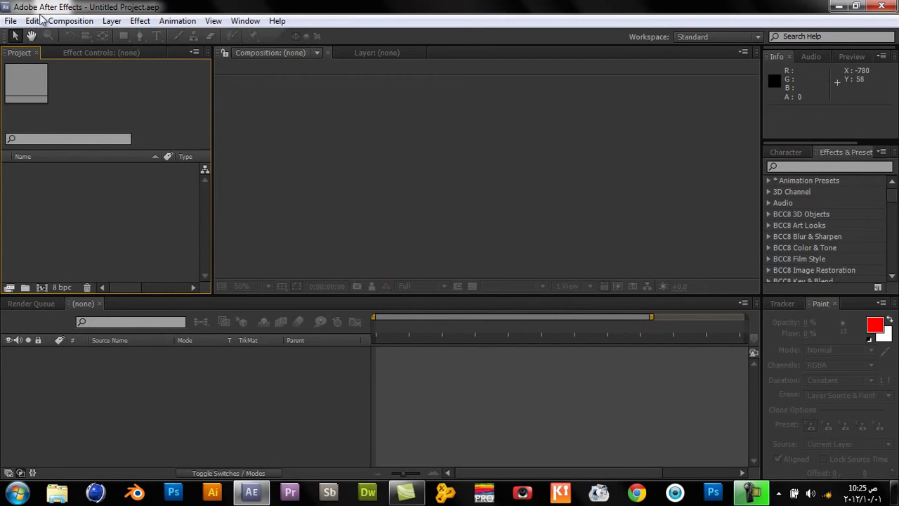
click(838, 7)
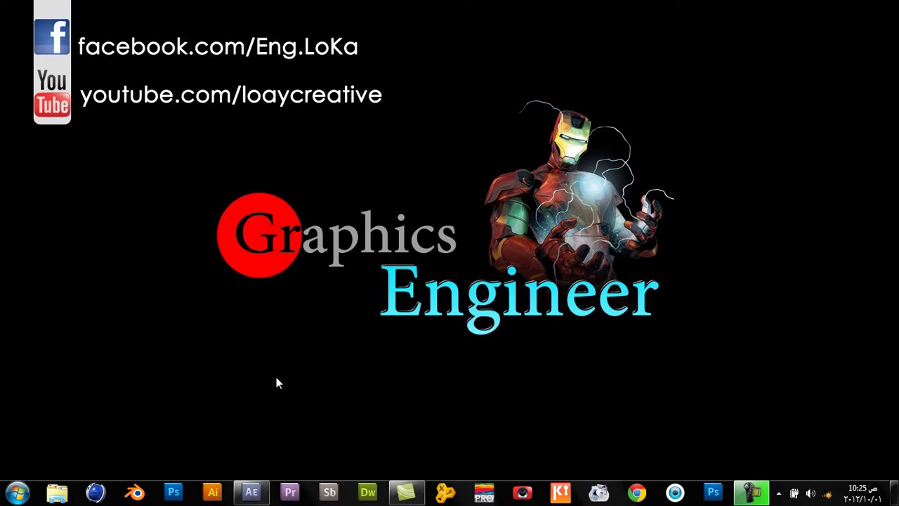
click(250, 492)
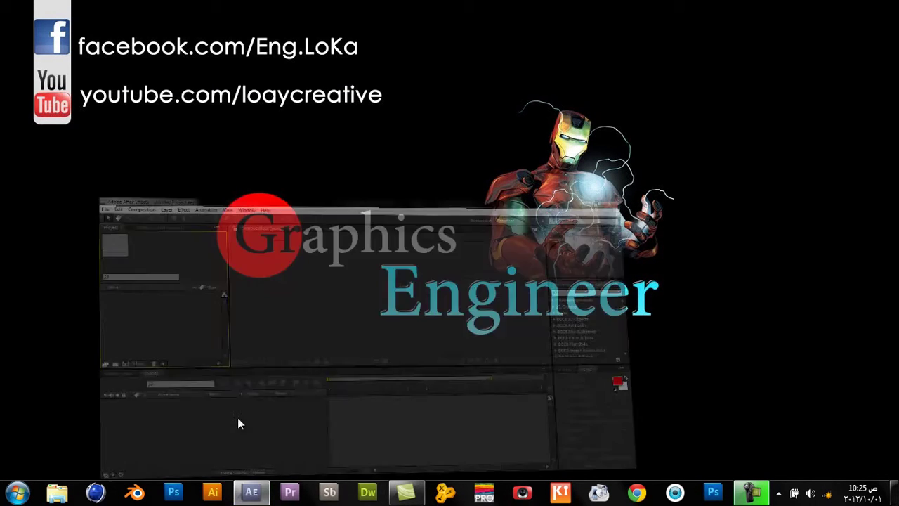
click(342, 158)
click(854, 125)
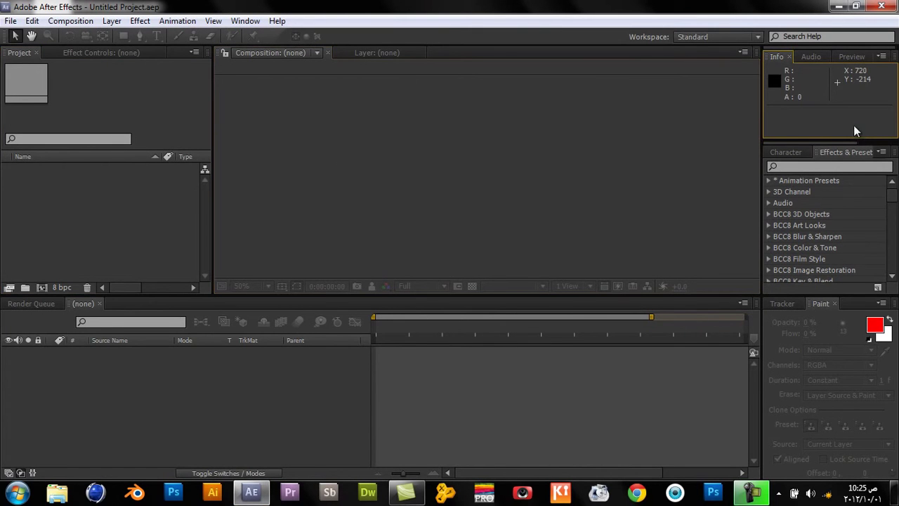
click(878, 223)
click(832, 385)
click(569, 418)
click(162, 266)
click(311, 226)
click(311, 372)
click(146, 239)
click(455, 177)
click(431, 396)
click(832, 131)
click(812, 188)
click(854, 384)
click(523, 387)
click(345, 222)
click(179, 206)
click(229, 338)
click(459, 177)
click(561, 331)
click(845, 330)
click(833, 238)
click(809, 118)
click(534, 146)
click(138, 259)
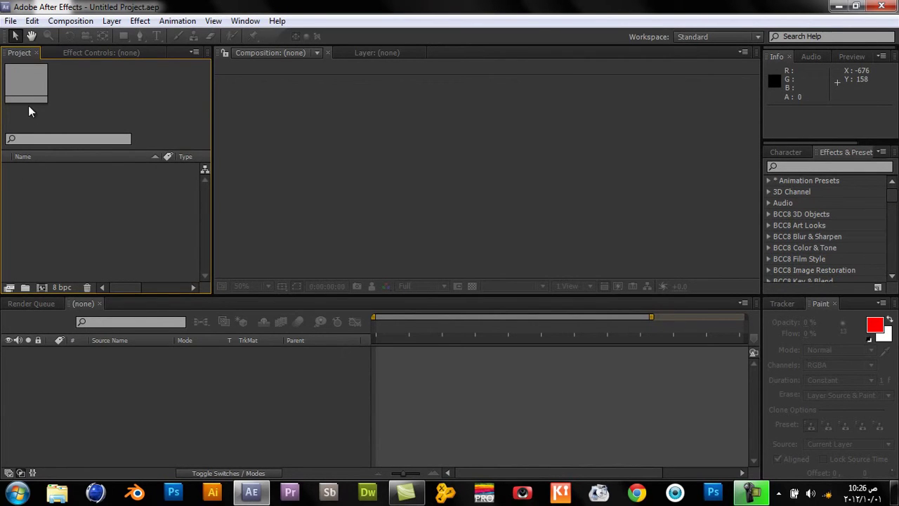
- Cycle through Effect Controls, Project, Render Queue and timeline tabs, ending on the Project list and timeline
click(79, 49)
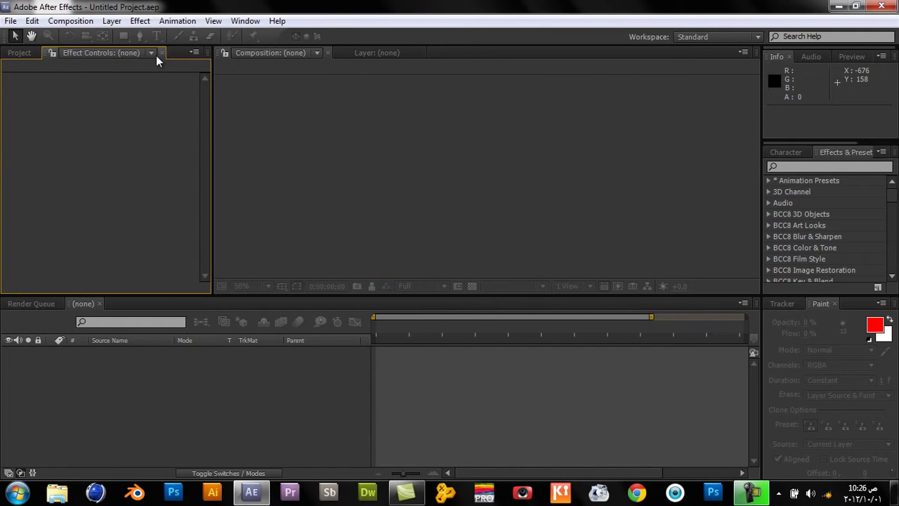
click(24, 53)
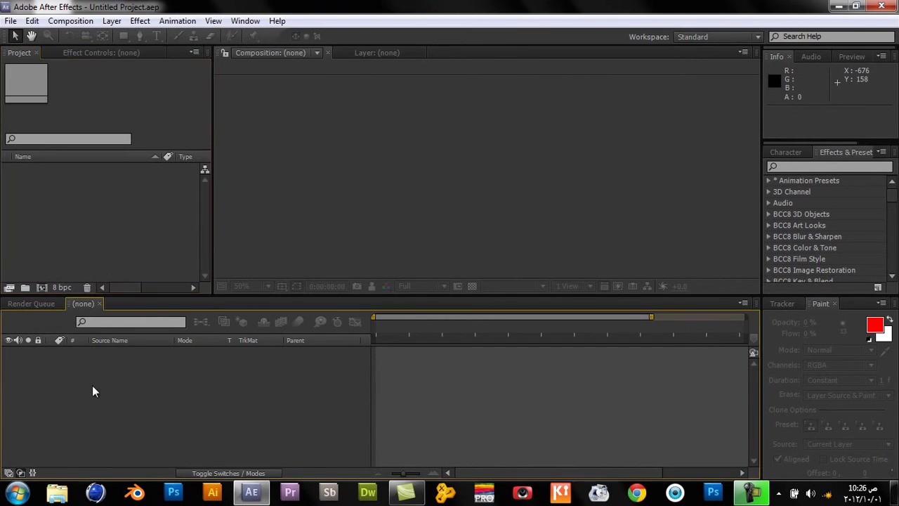
click(53, 303)
click(84, 304)
click(323, 239)
- Switch the top-right panel from Info to Audio, then to the Preview playback controls
click(837, 99)
click(821, 56)
click(848, 56)
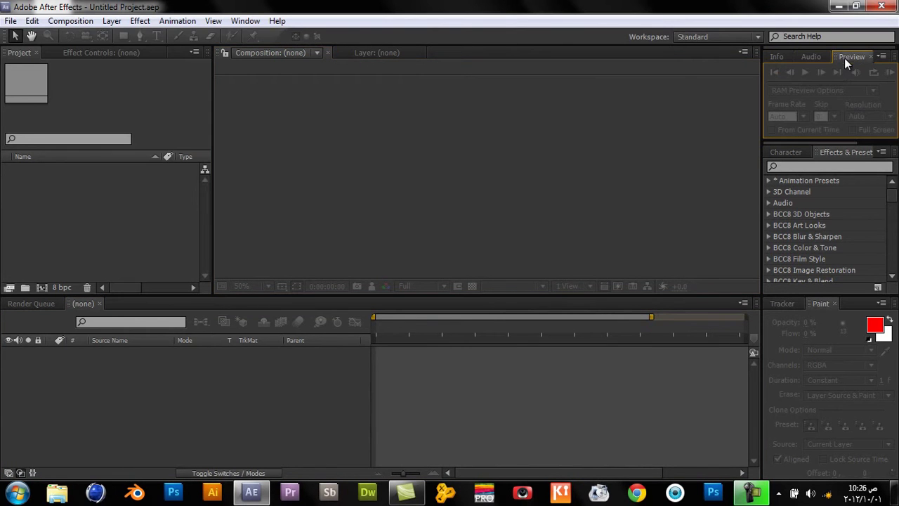
click(107, 212)
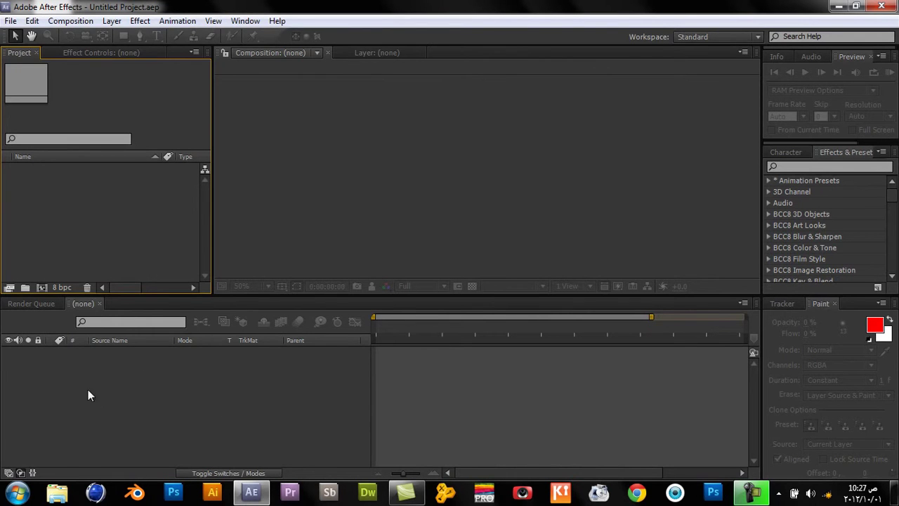
click(702, 314)
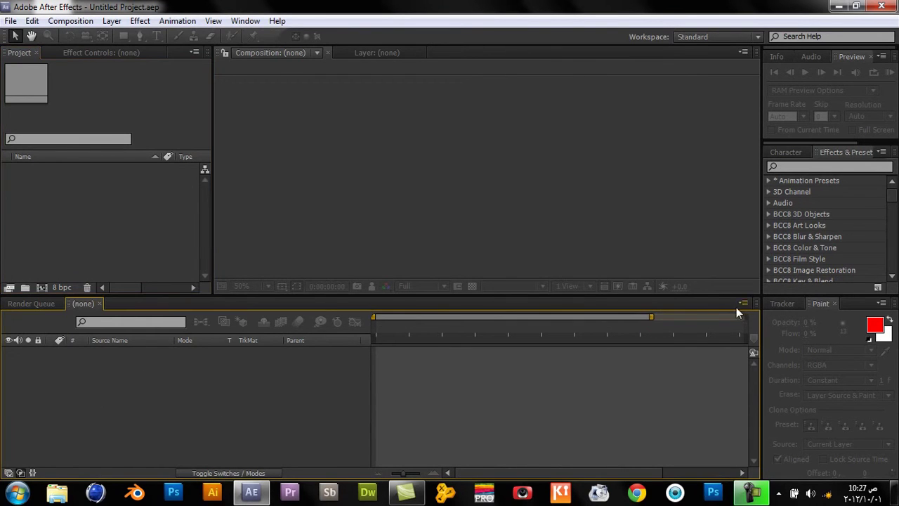
click(108, 225)
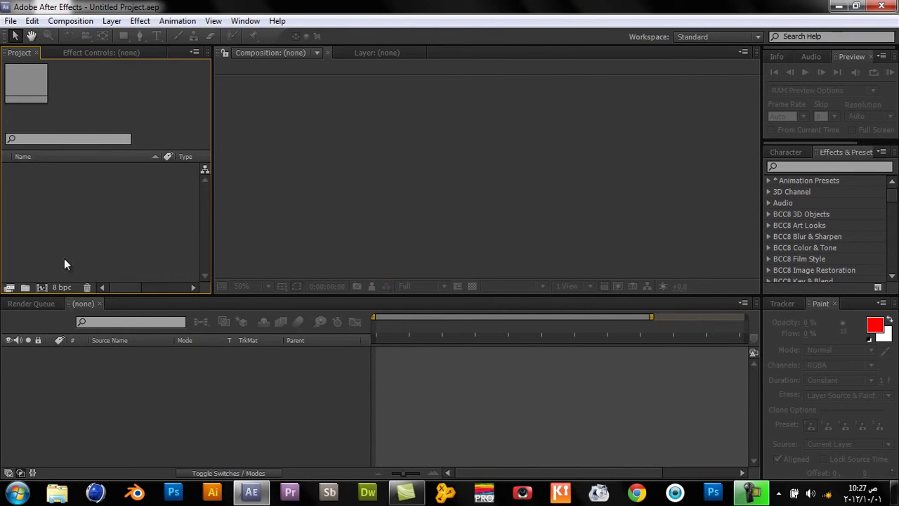
click(318, 445)
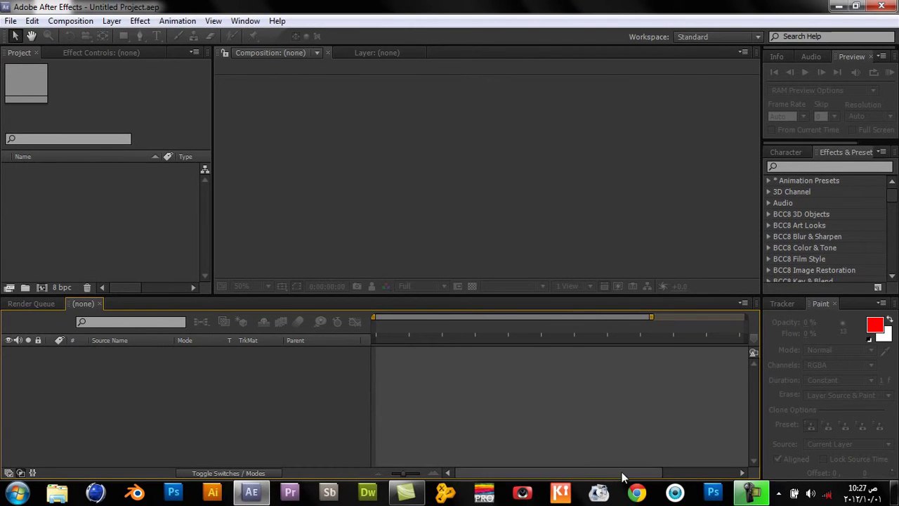
mouse_move(576, 473)
mouse_down()
mouse_move(694, 462)
mouse_move(521, 462)
mouse_up()
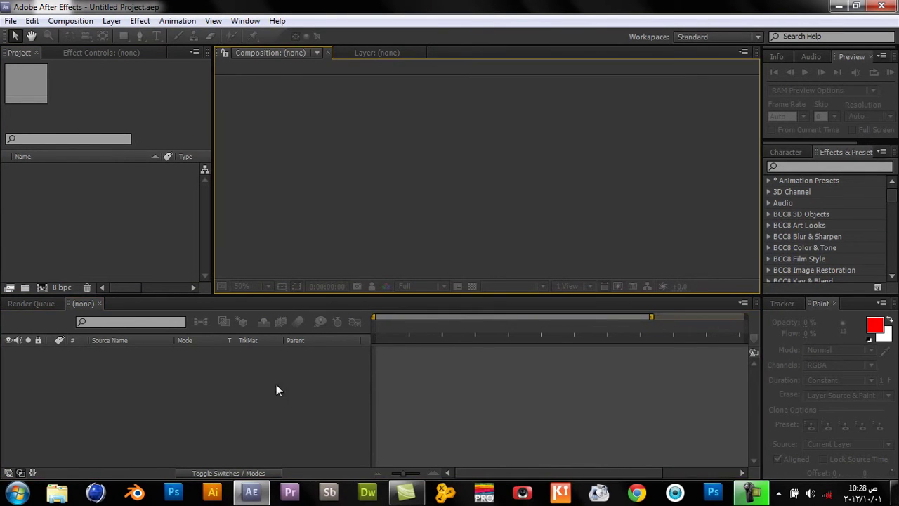
- Activate the Project, timeline, Composition and Effects & Presets panels in turn
click(156, 248)
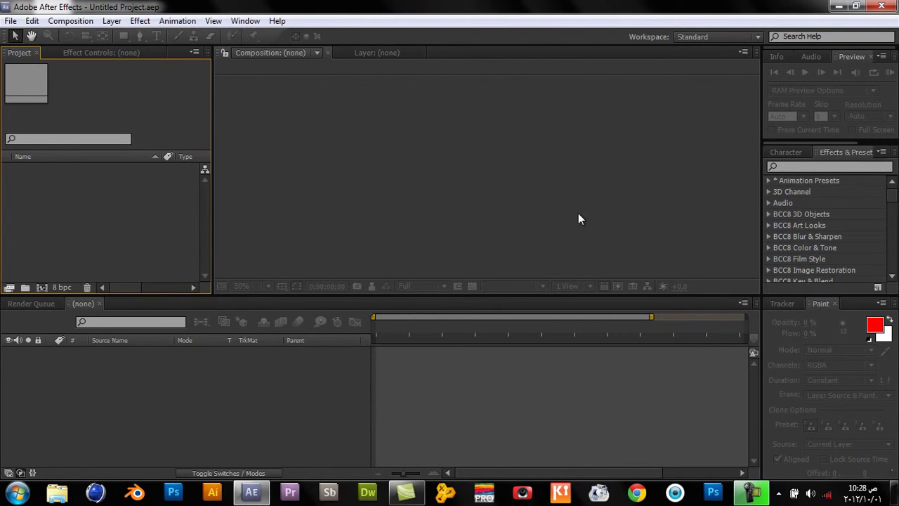
click(568, 207)
click(256, 380)
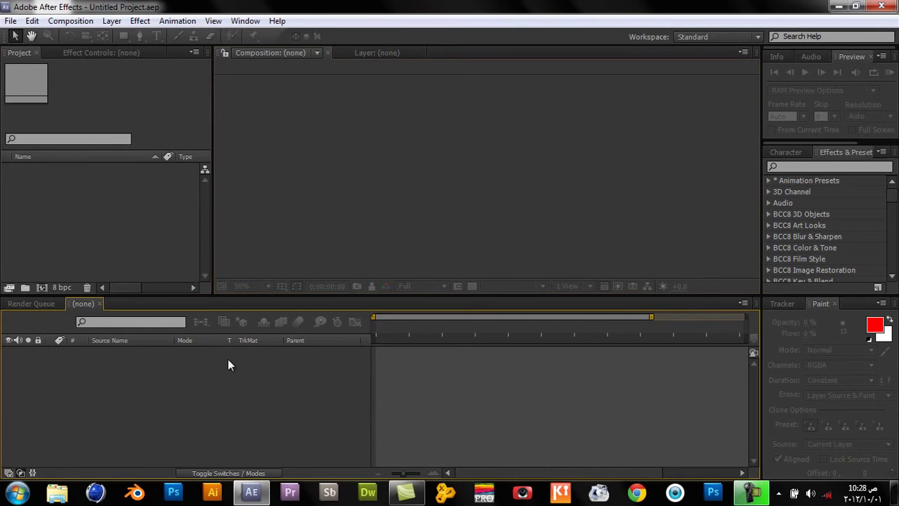
click(137, 227)
click(351, 212)
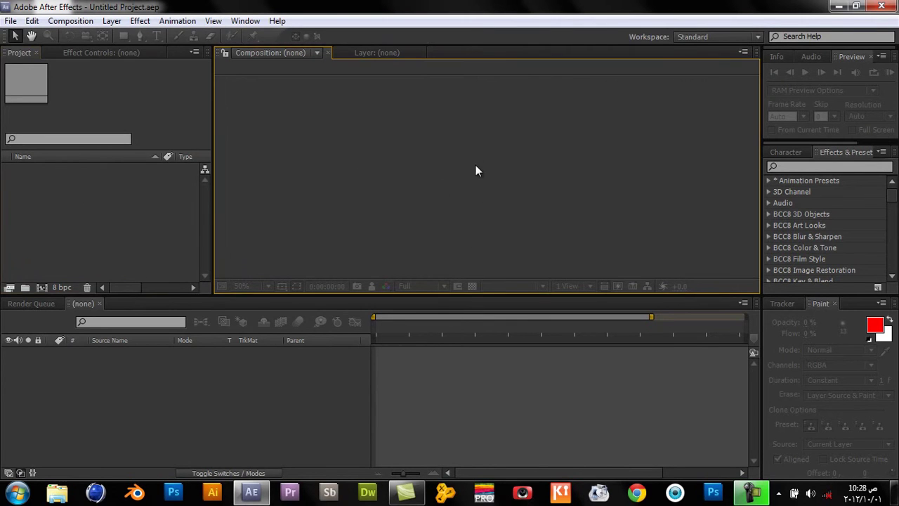
click(851, 160)
click(792, 90)
click(400, 191)
- Alternate between the Project and Composition panels, then switch the top-right panel back to Info
click(124, 184)
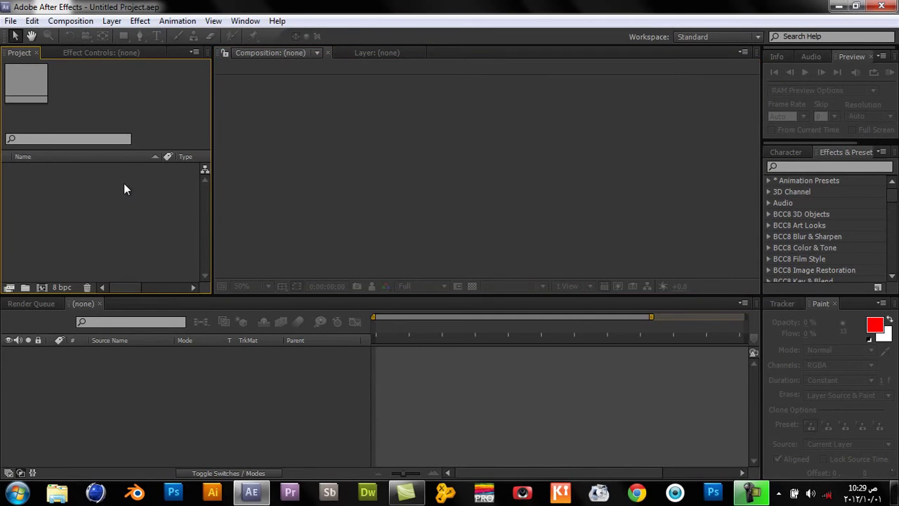
click(343, 148)
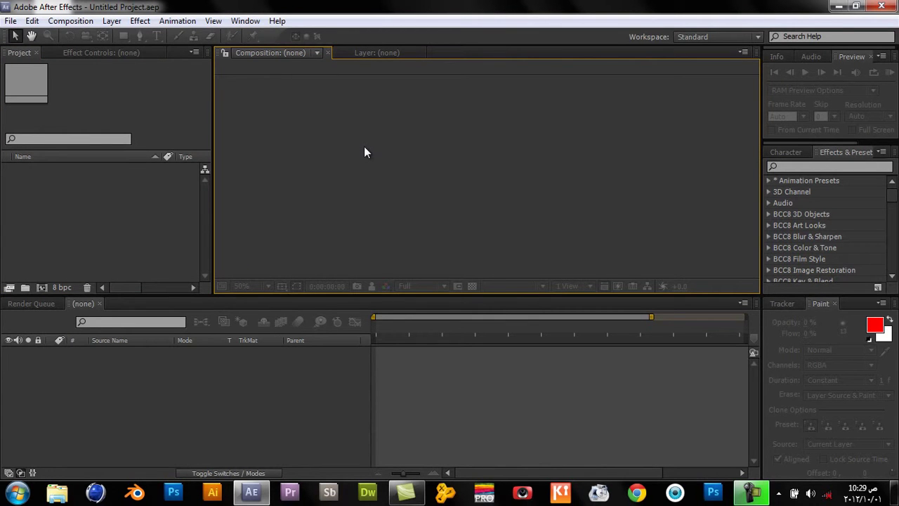
click(30, 262)
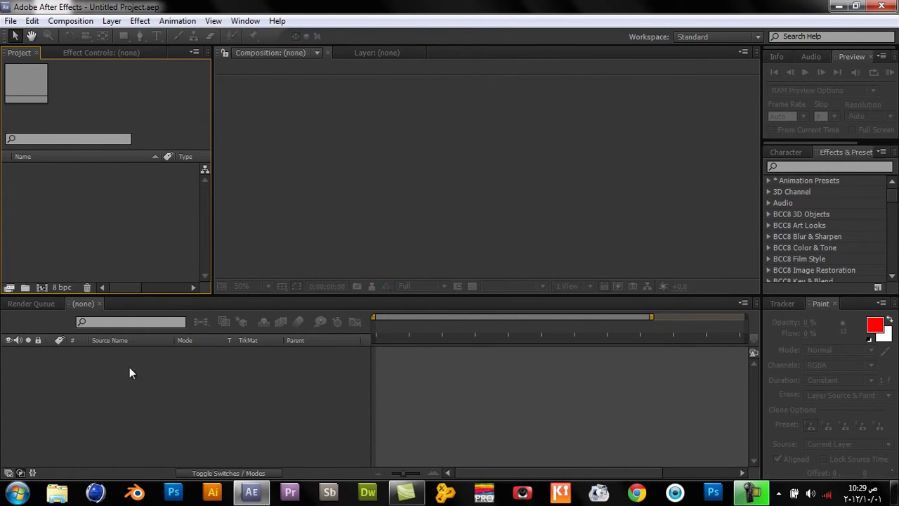
click(589, 139)
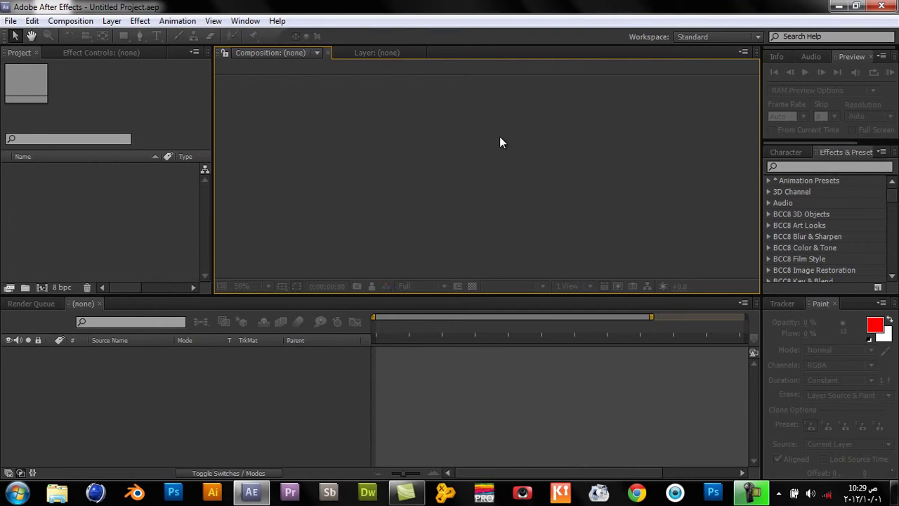
click(781, 57)
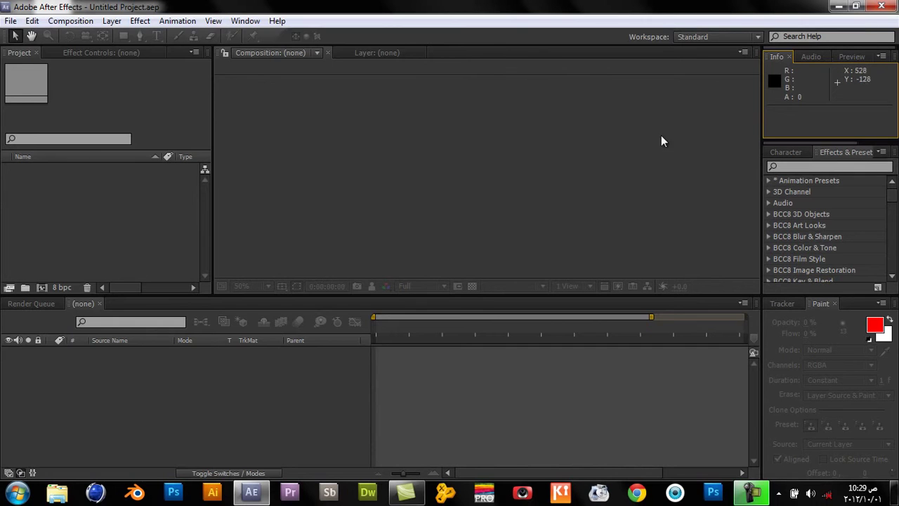
click(822, 57)
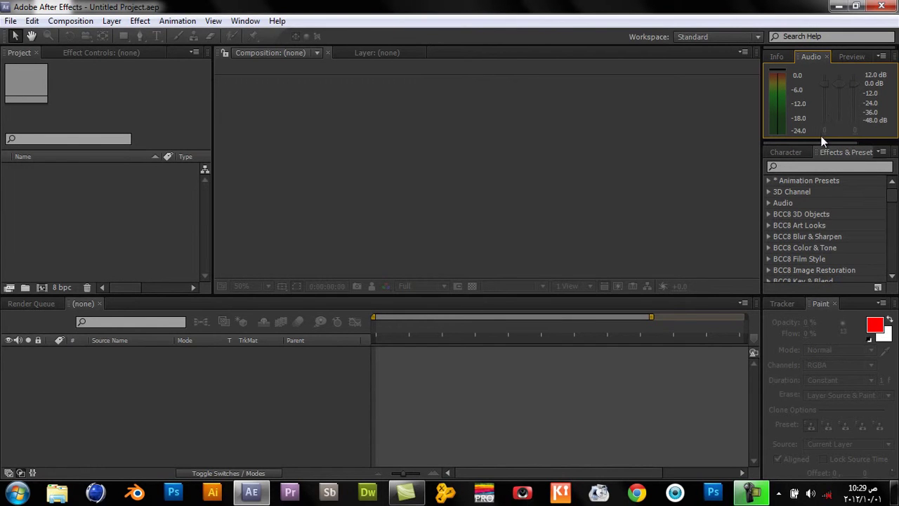
click(850, 58)
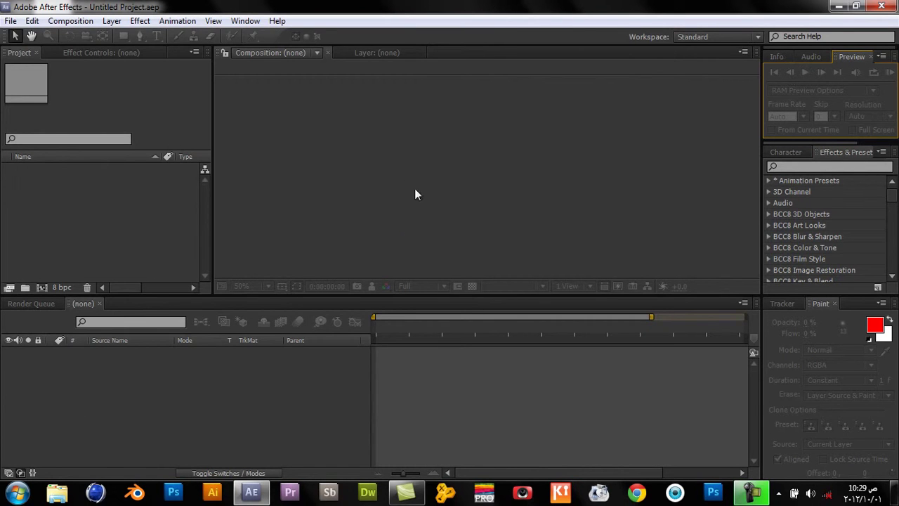
click(833, 154)
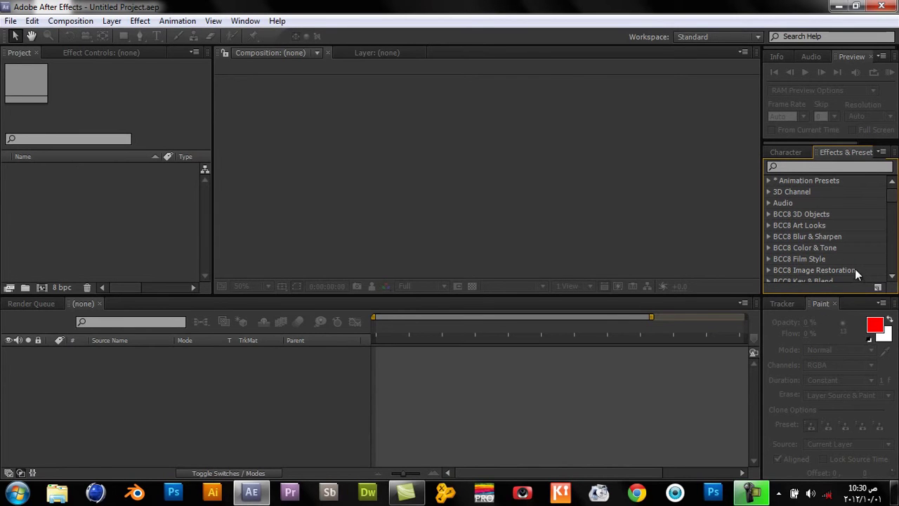
mouse_move(890, 187)
mouse_down()
mouse_move(890, 248)
mouse_move(889, 191)
mouse_up()
click(825, 327)
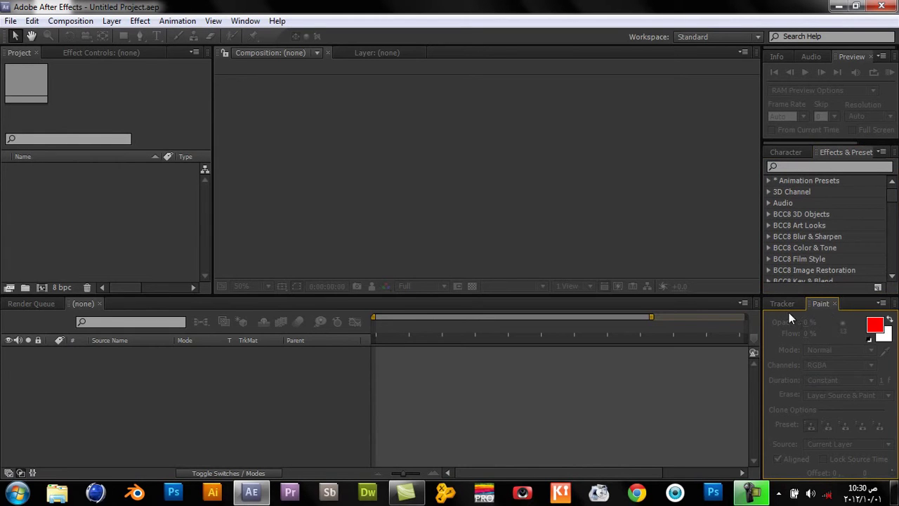
click(780, 303)
click(815, 303)
click(27, 182)
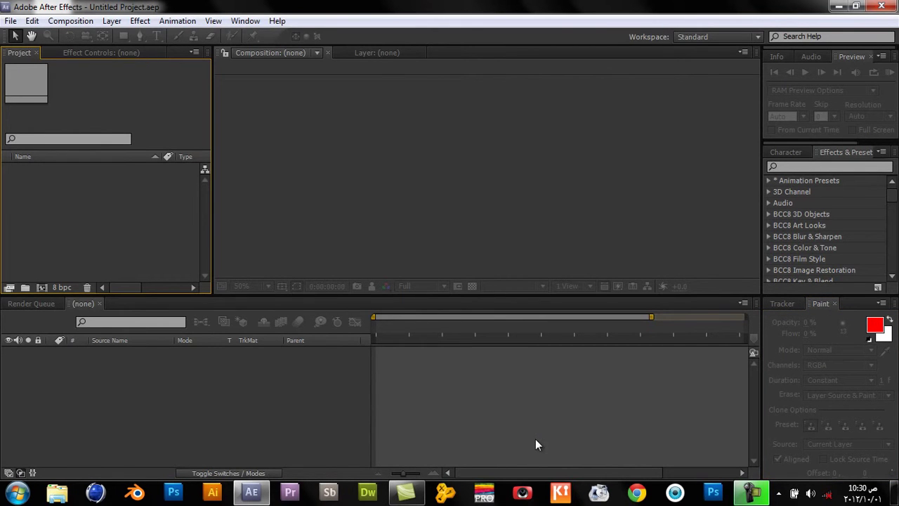
click(11, 21)
mouse_move(34, 22)
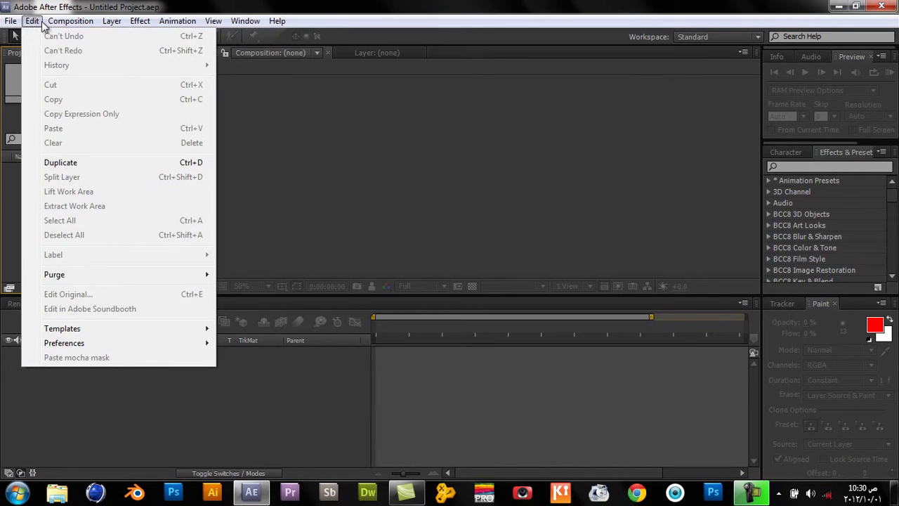
mouse_move(70, 21)
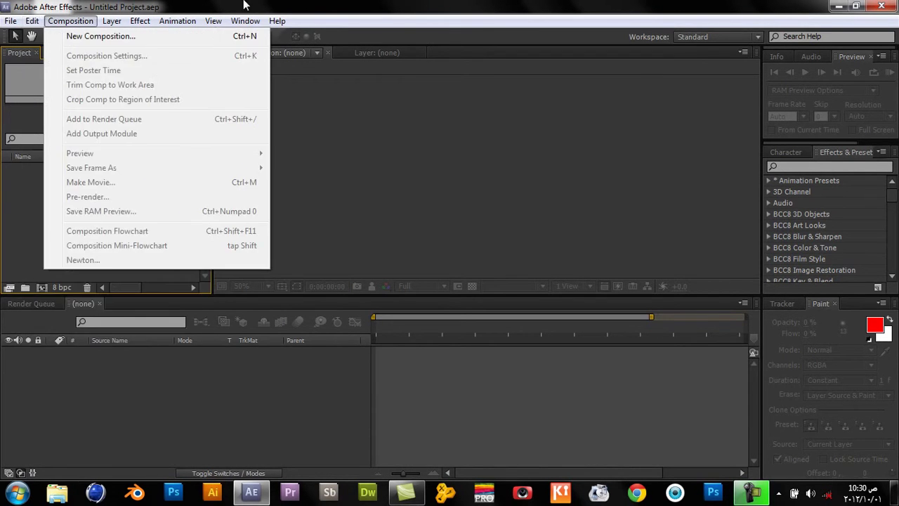
click(367, 4)
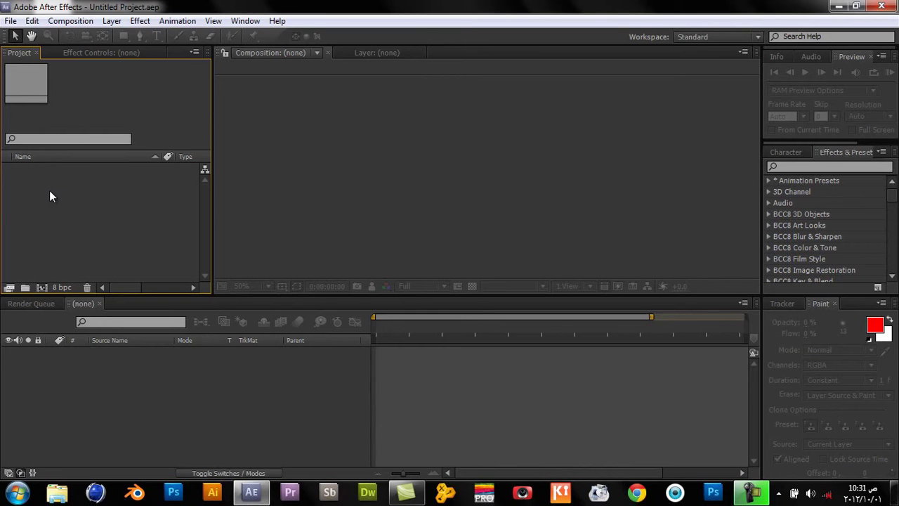
right_click(56, 198)
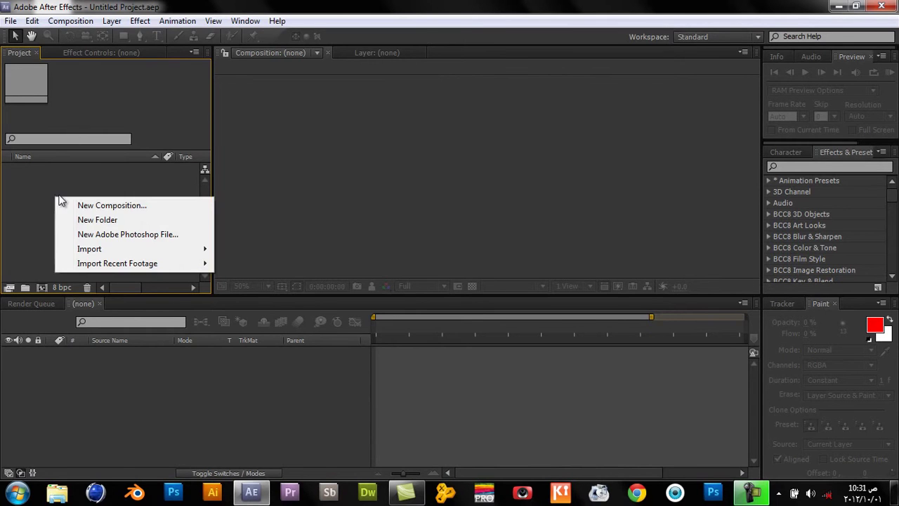
click(27, 199)
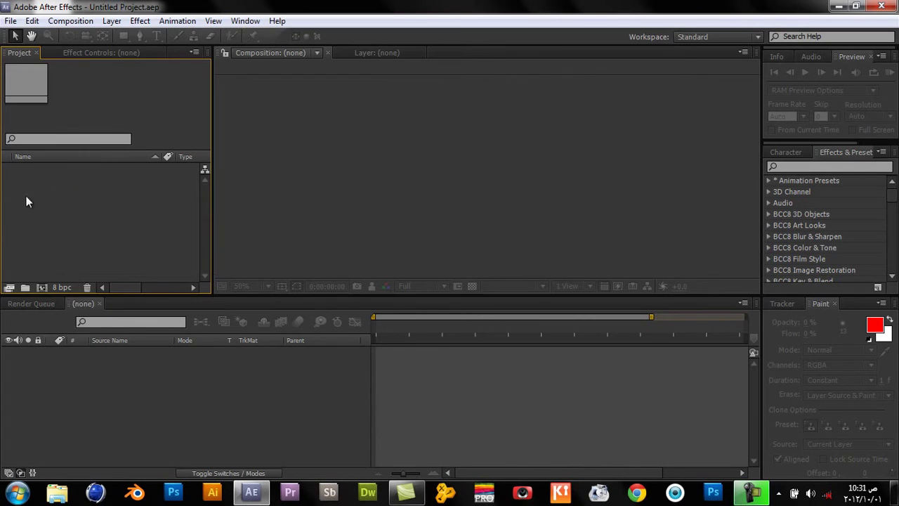
- Start a new HDV/HDTV 720 29.97 composition at 1280×720 named 'Graphics Engineer'
right_click(89, 201)
click(106, 208)
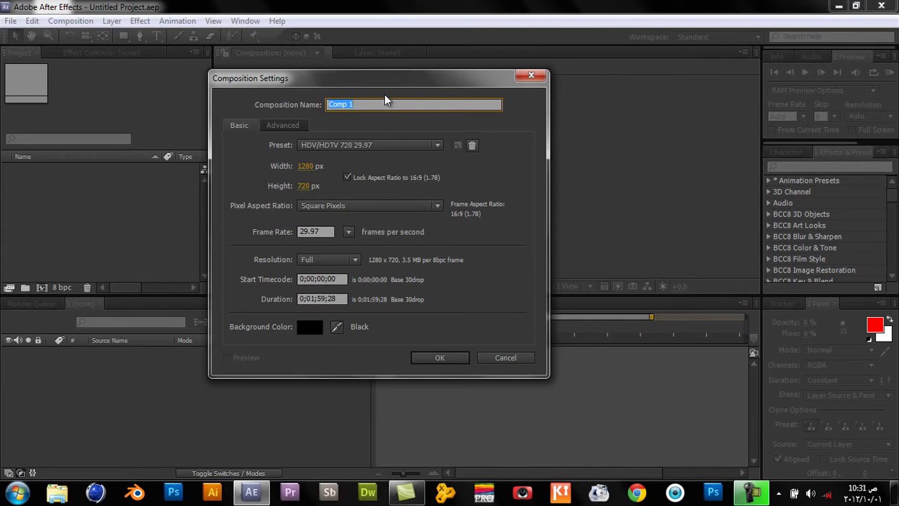
text(Graphics Engineer)
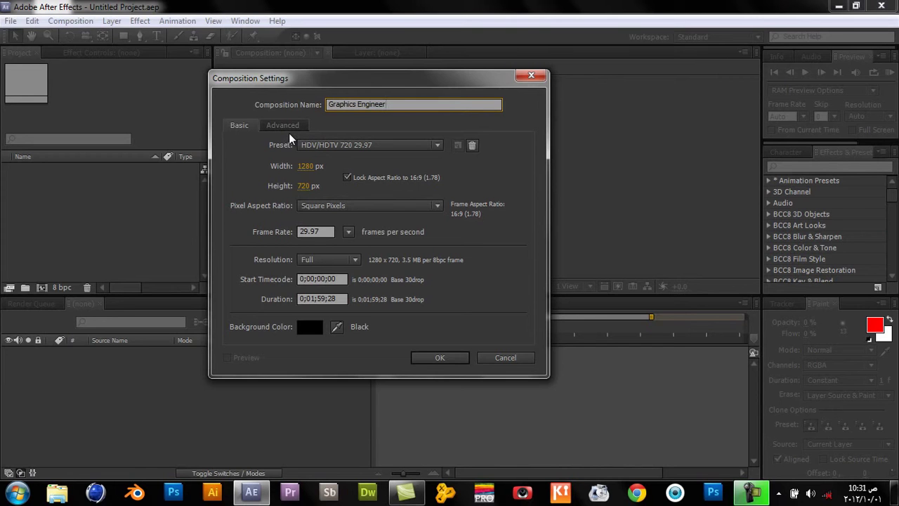
click(448, 360)
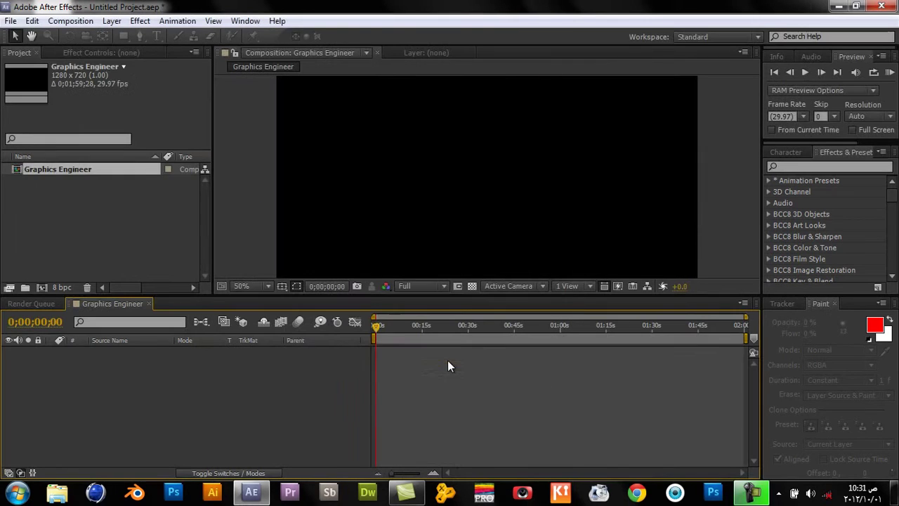
click(95, 194)
mouse_move(429, 332)
mouse_down()
mouse_move(342, 321)
mouse_move(311, 299)
mouse_up()
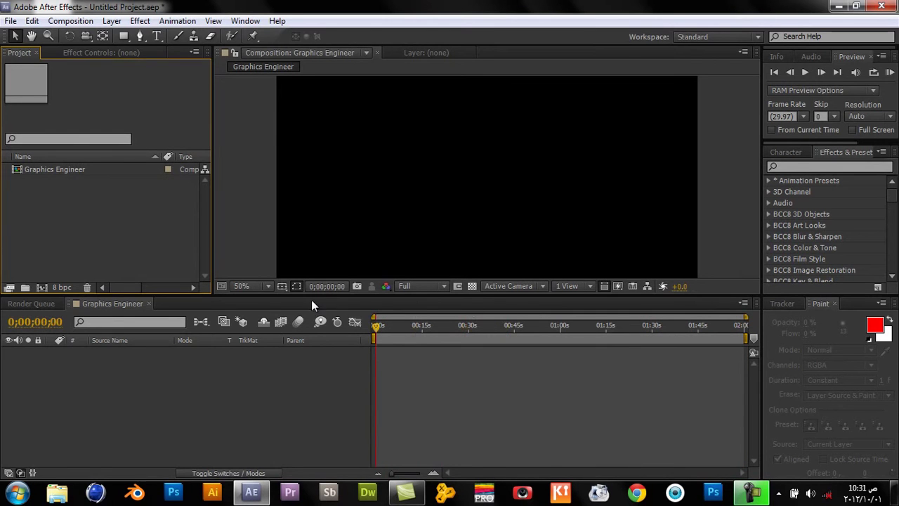
right_click(84, 179)
right_click(80, 169)
click(120, 178)
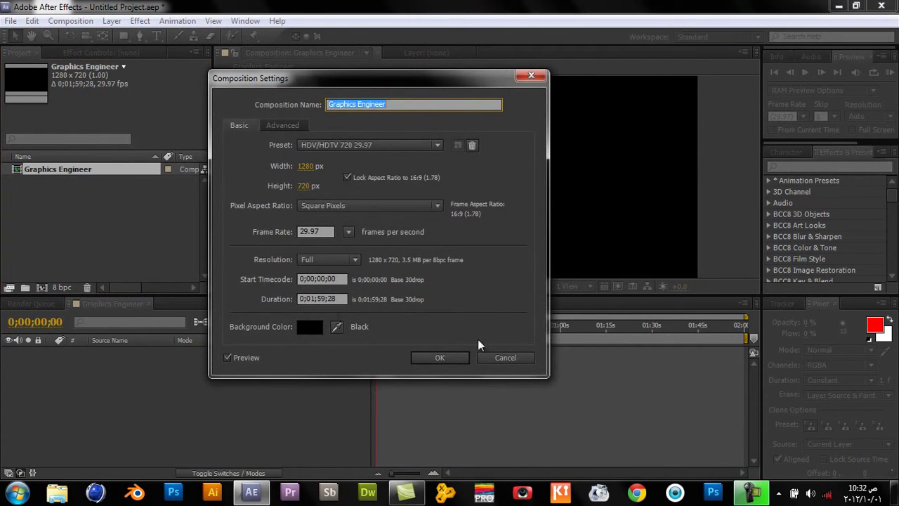
click(453, 360)
click(638, 325)
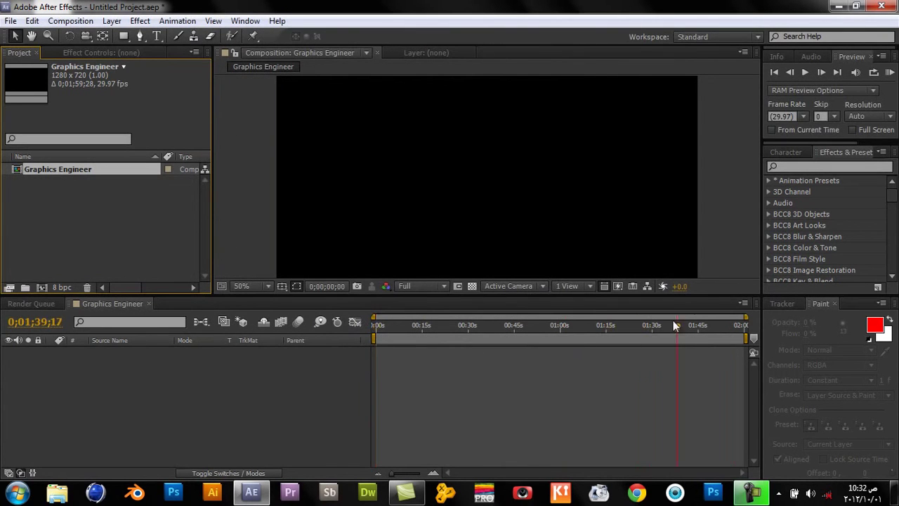
drag(649, 326, 318, 320)
click(41, 217)
click(40, 215)
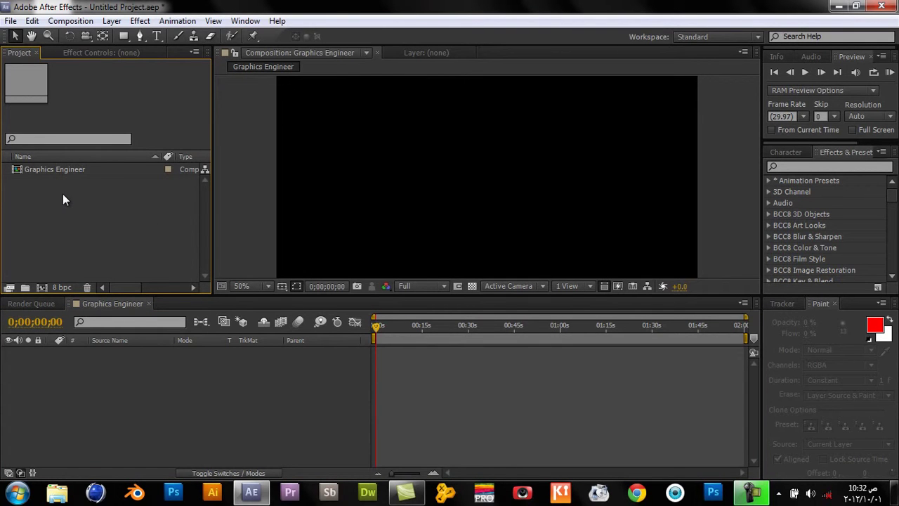
- Open the Import File dialog from the Project panel's context menu, then cancel it
right_click(33, 215)
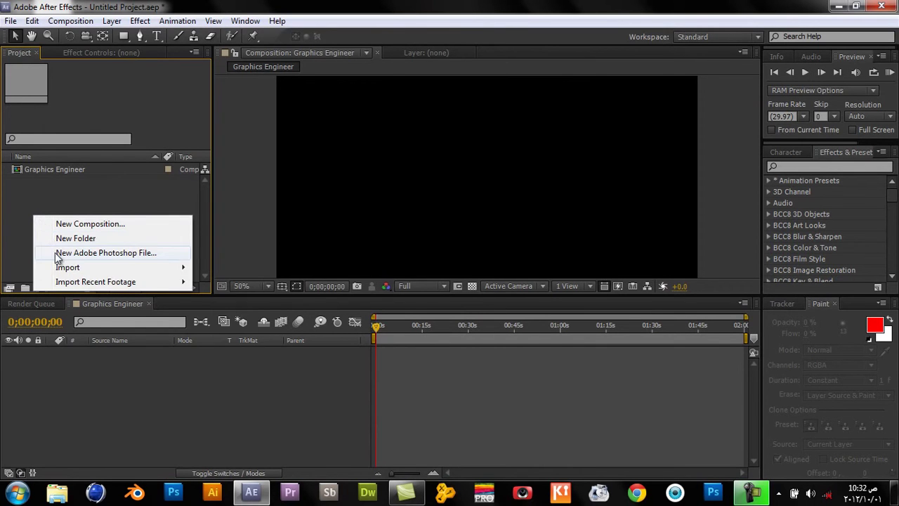
mouse_move(70, 266)
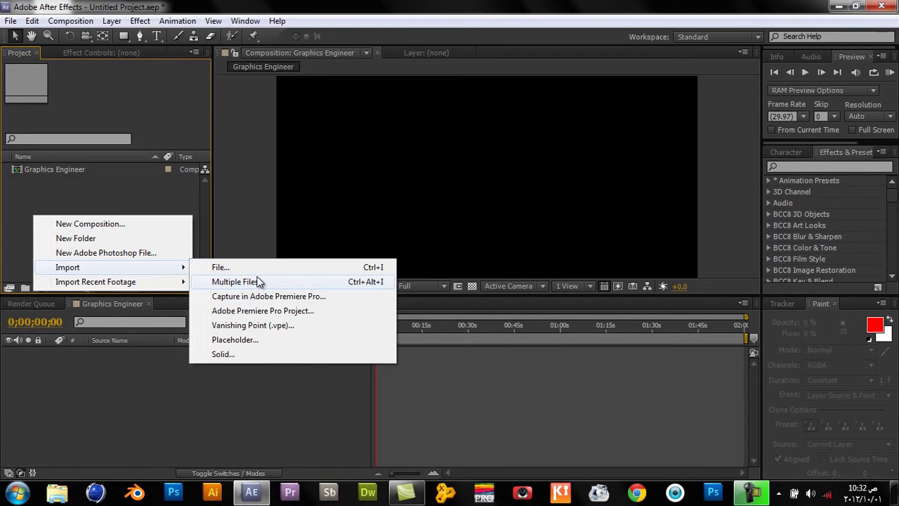
click(78, 198)
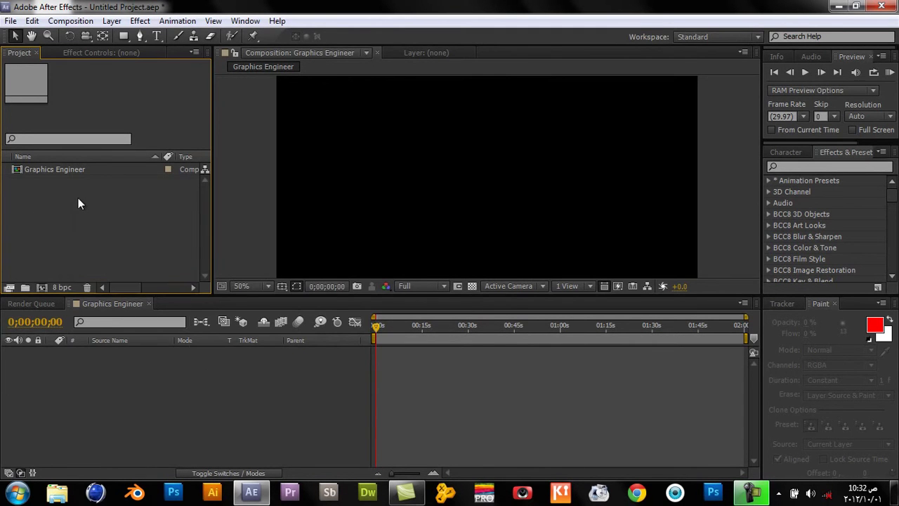
double_click(77, 198)
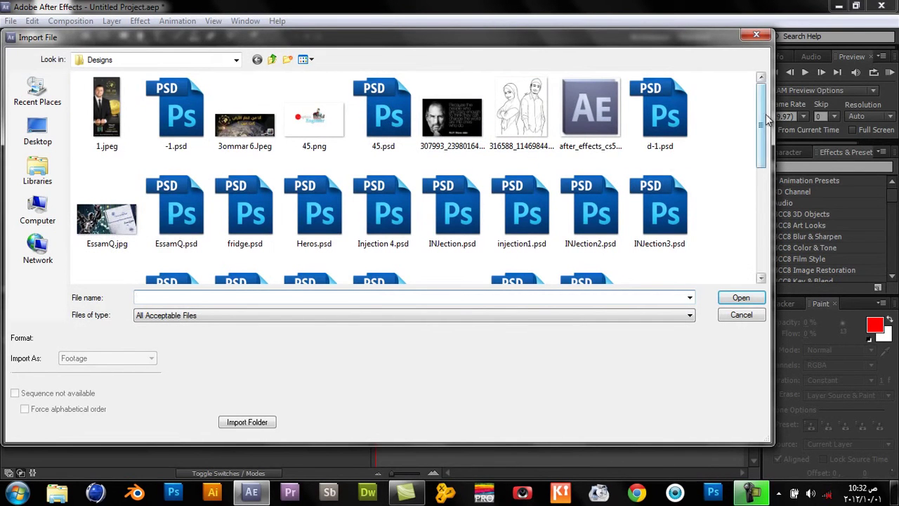
drag(760, 125, 761, 229)
click(756, 34)
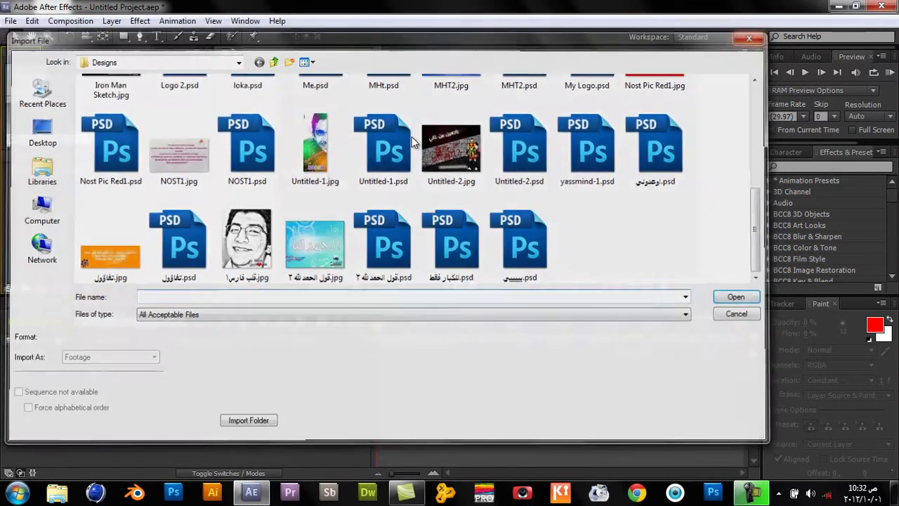
- Reopen the Import File dialog and import the 307993 portrait quote JPEG from the Designs folder
right_click(143, 217)
mouse_move(285, 268)
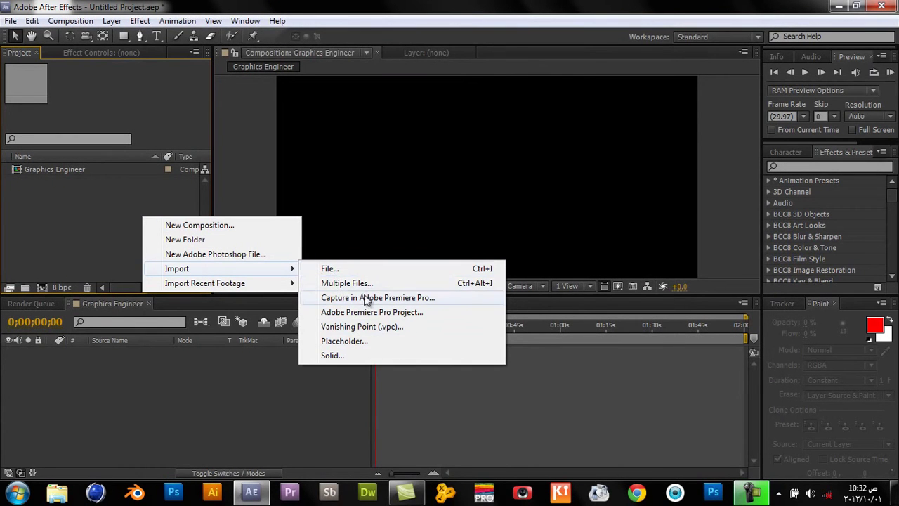
click(89, 226)
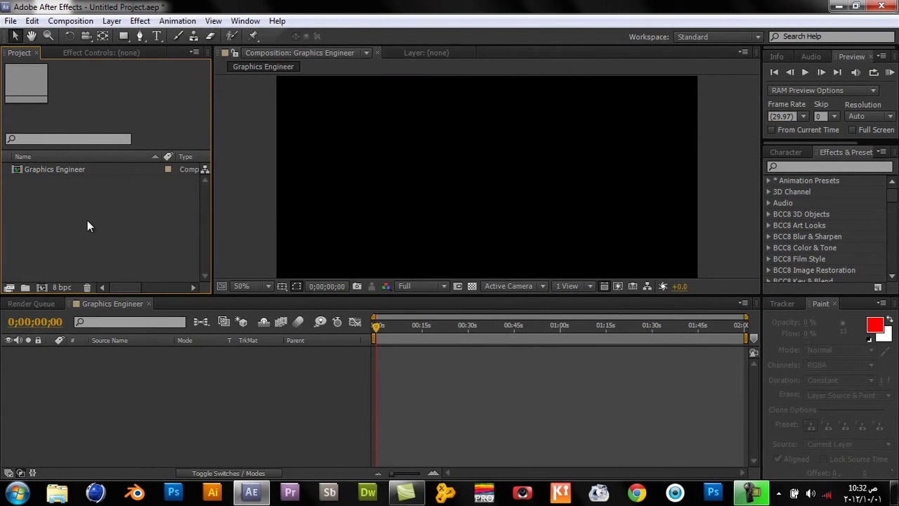
double_click(87, 221)
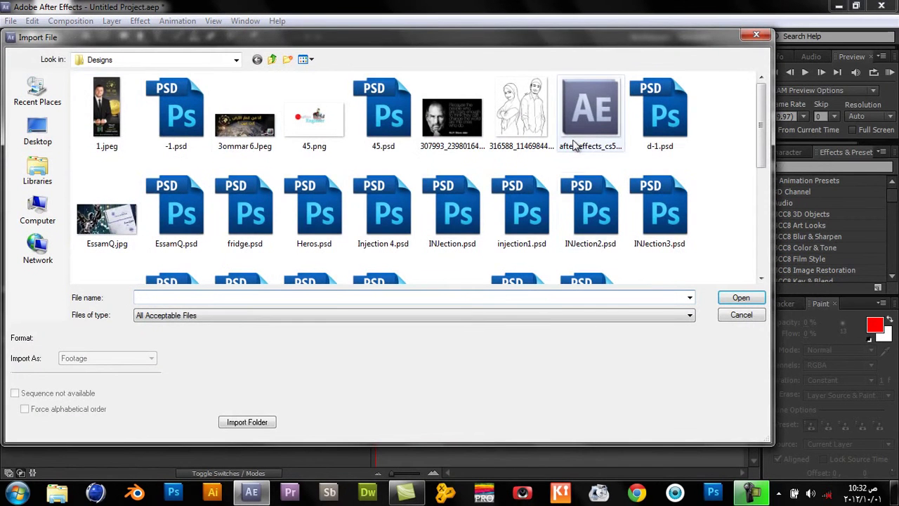
mouse_move(761, 104)
mouse_down()
mouse_move(762, 154)
mouse_move(782, 235)
mouse_up()
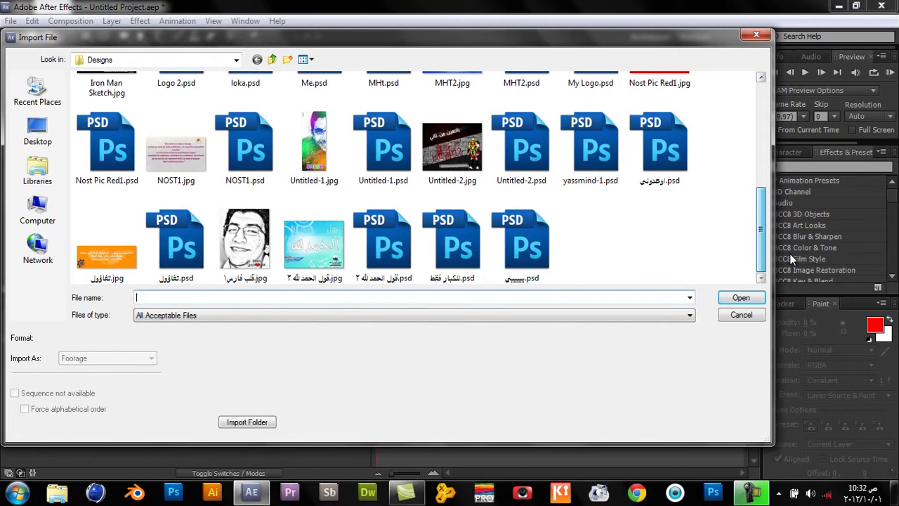
mouse_move(792, 260)
mouse_down()
mouse_move(780, 156)
mouse_move(790, 112)
mouse_up()
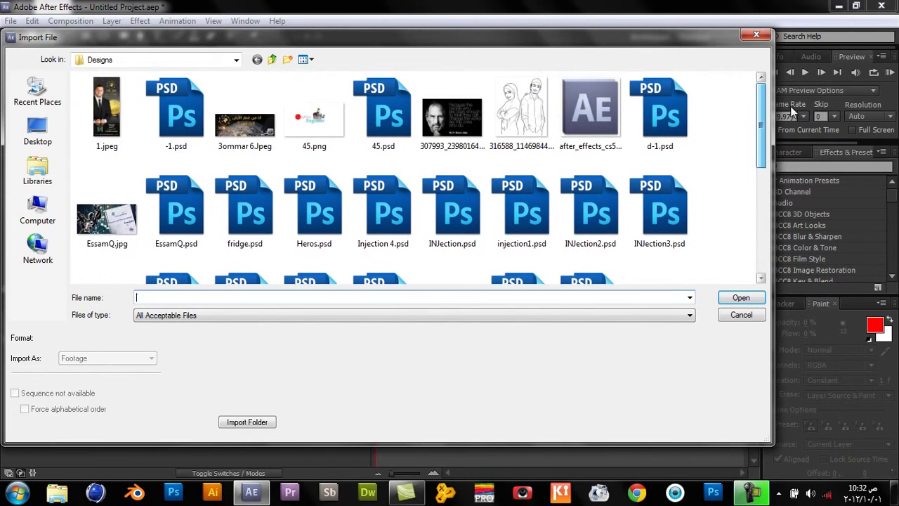
double_click(453, 137)
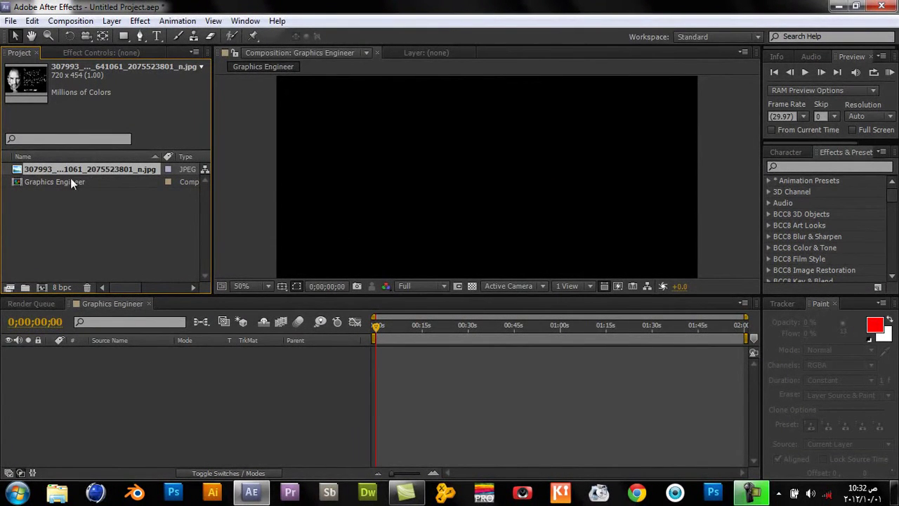
- Drag the imported quote JPEG into the Graphics Engineer composition as layer 1
click(61, 179)
click(56, 169)
drag(53, 172, 55, 181)
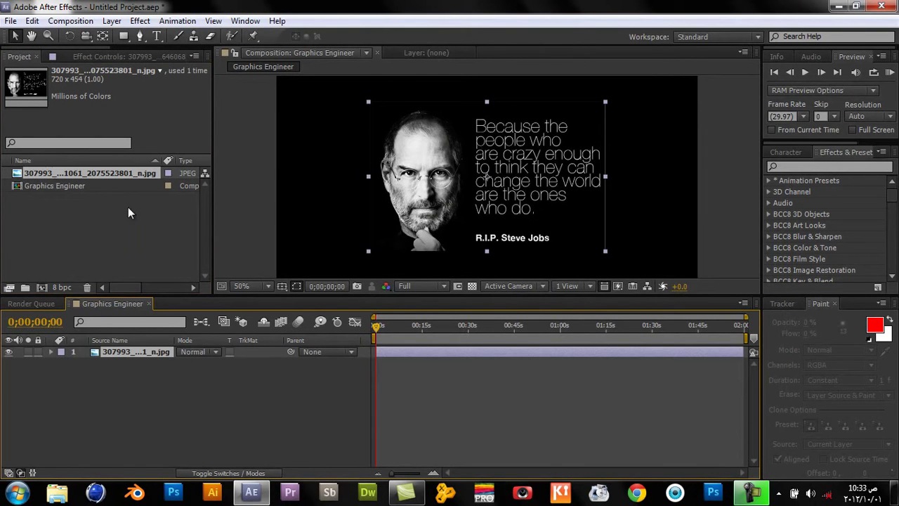
- Scrub the timeline to check the quote layer, then select it and refocus the Project panel
mouse_move(414, 327)
mouse_down()
mouse_move(729, 332)
mouse_move(799, 320)
mouse_up()
click(718, 188)
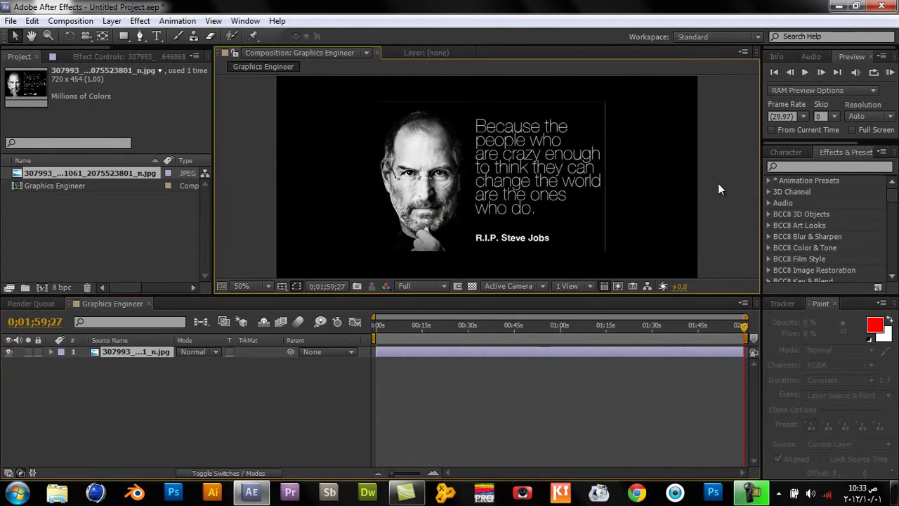
click(717, 182)
mouse_move(404, 331)
mouse_down()
mouse_move(773, 337)
mouse_move(283, 340)
mouse_up()
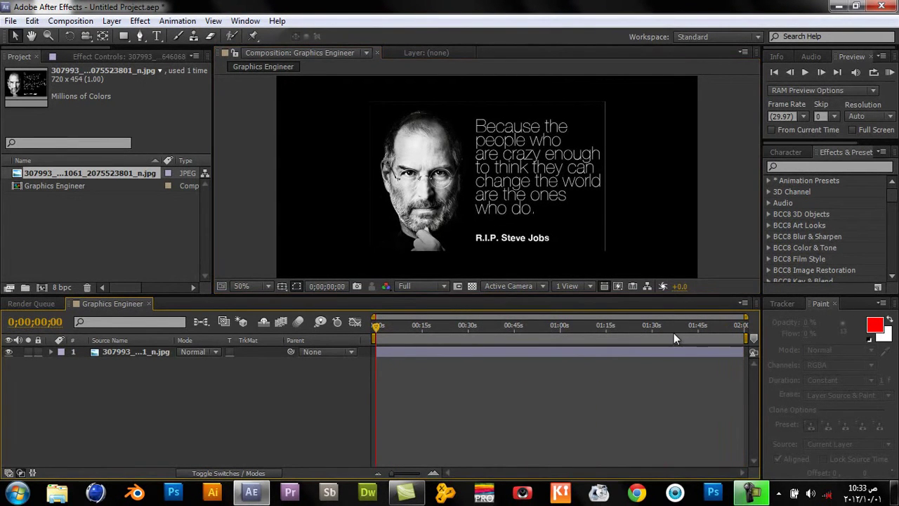
click(107, 229)
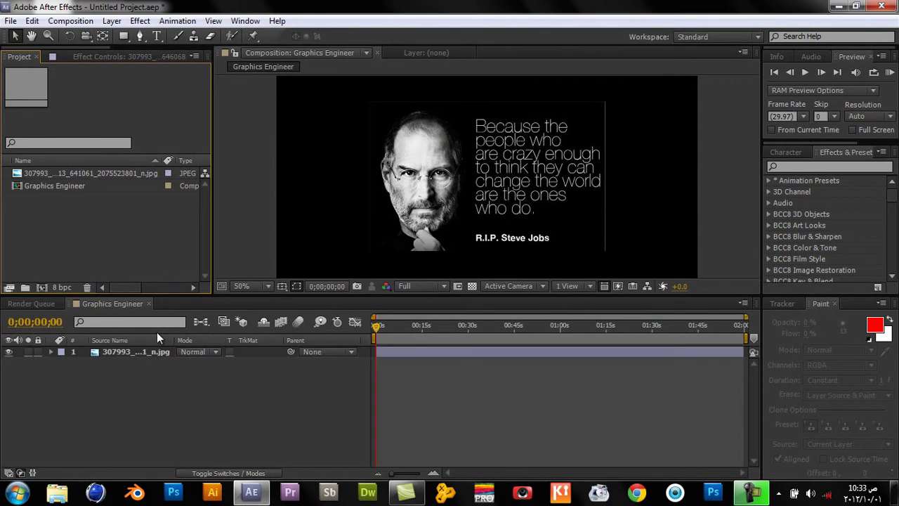
click(154, 352)
click(106, 237)
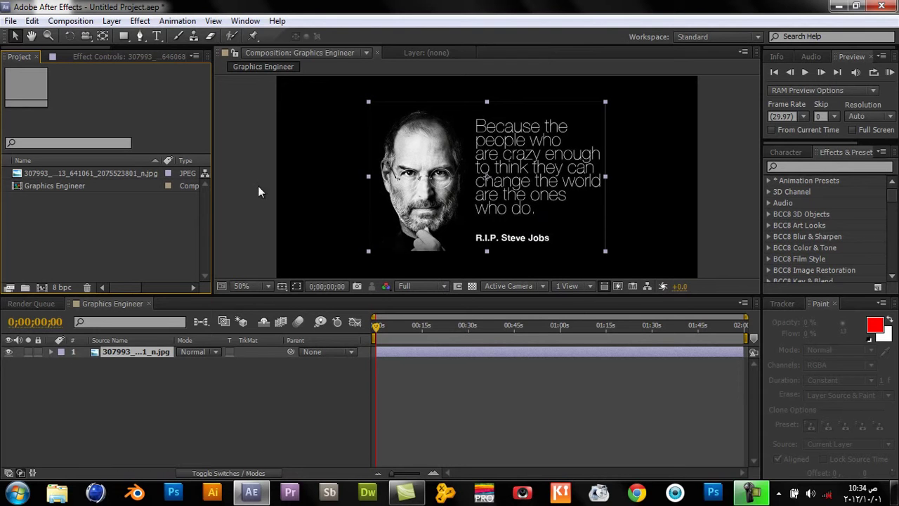
- Drag the quote image off the left edge and toward centre while scrubbing to about 30 and 45 seconds
click(231, 190)
drag(559, 192, 212, 200)
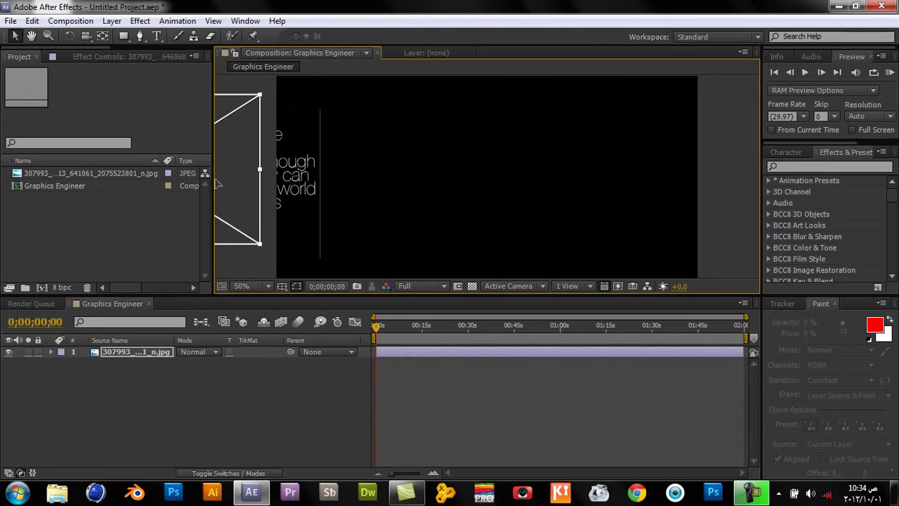
drag(491, 331, 469, 331)
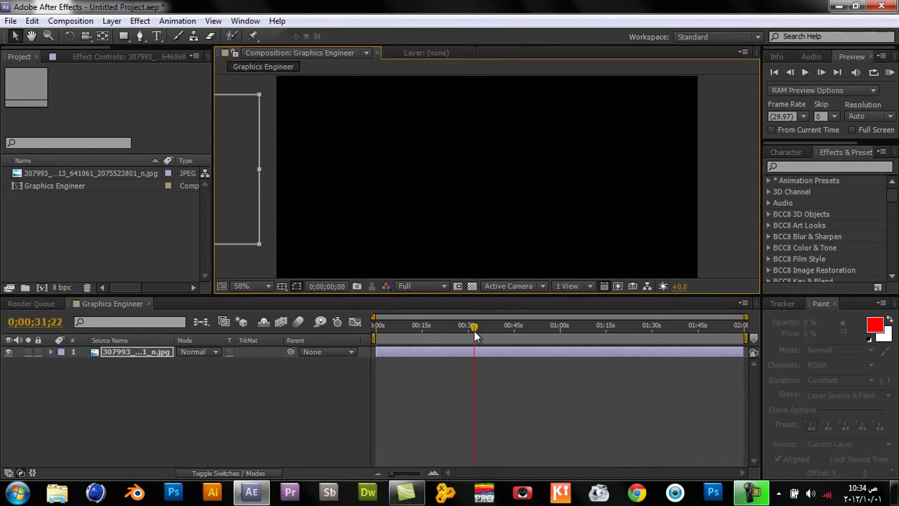
mouse_move(231, 182)
mouse_down()
mouse_move(461, 217)
mouse_move(578, 186)
mouse_up()
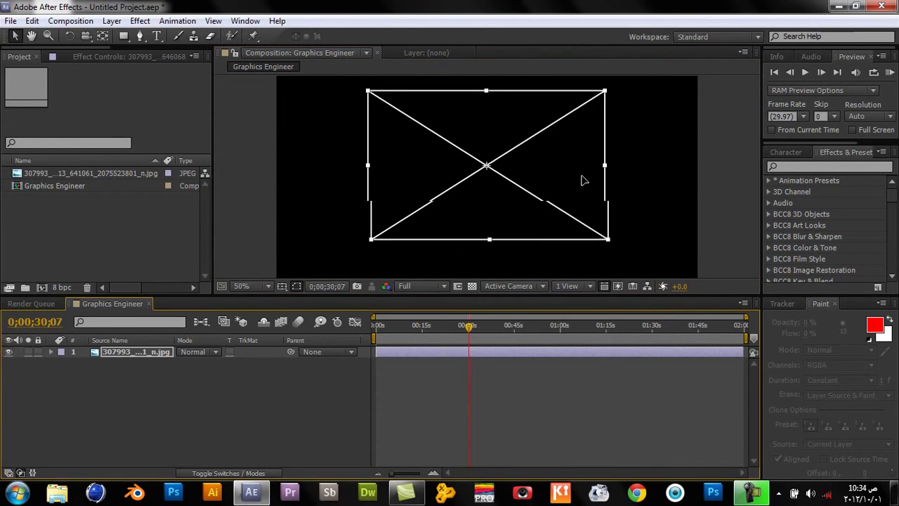
click(516, 325)
drag(494, 181, 668, 178)
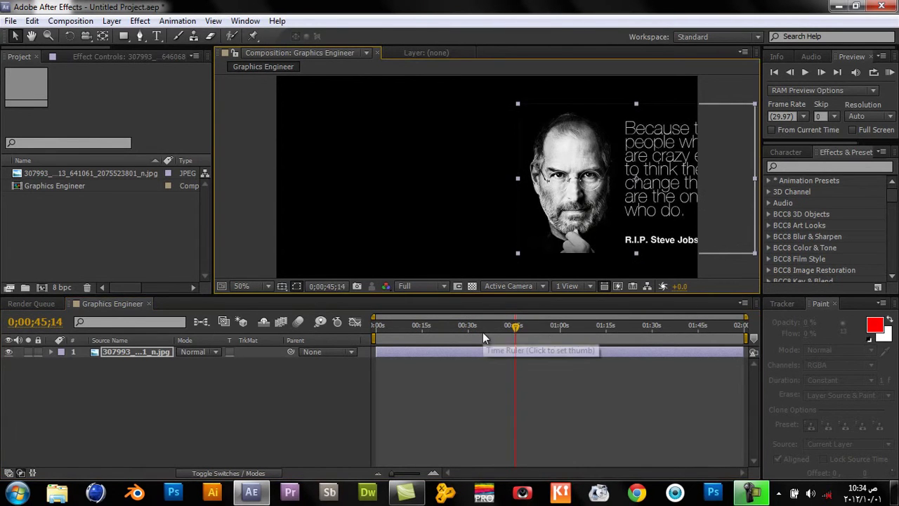
drag(487, 329, 360, 349)
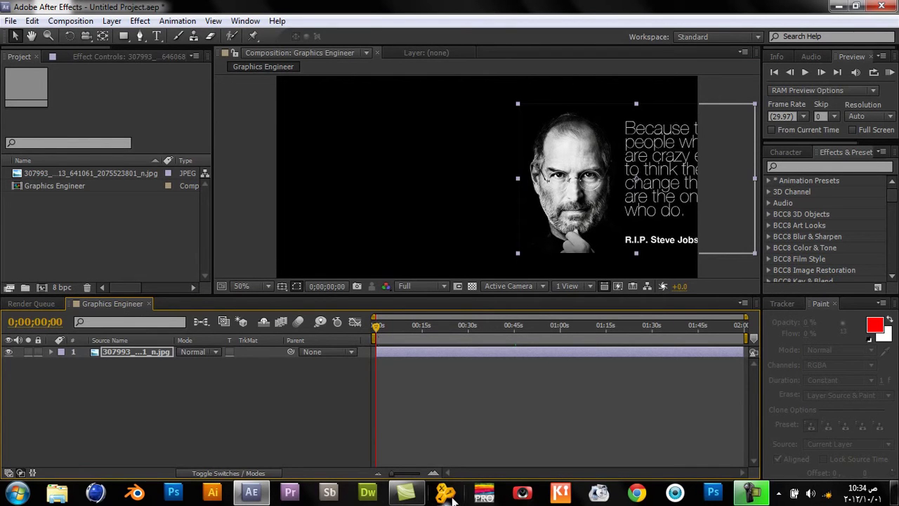
- Zoom the timeline in, then place the image off-left at start, centred at 4 s, and right near 8 s
click(436, 475)
click(435, 474)
drag(631, 167, 144, 155)
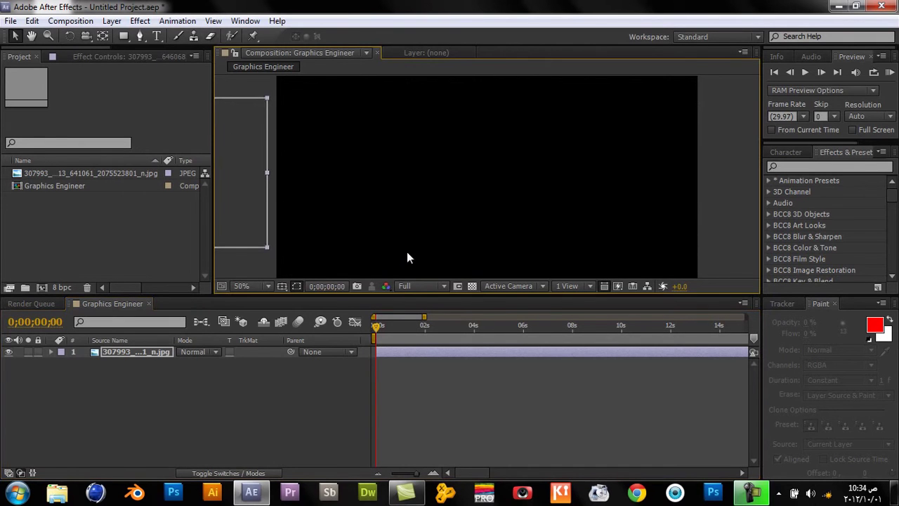
click(477, 331)
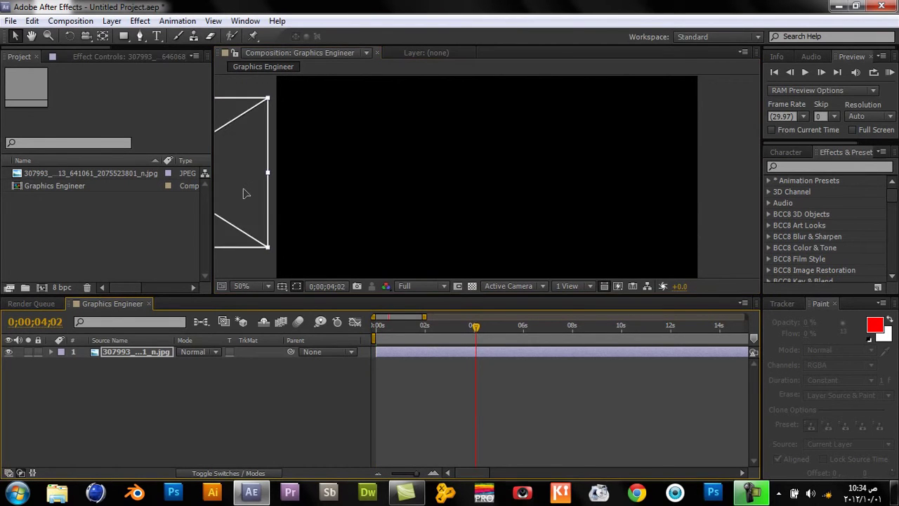
mouse_move(244, 193)
mouse_down()
mouse_move(585, 209)
mouse_move(583, 196)
mouse_up()
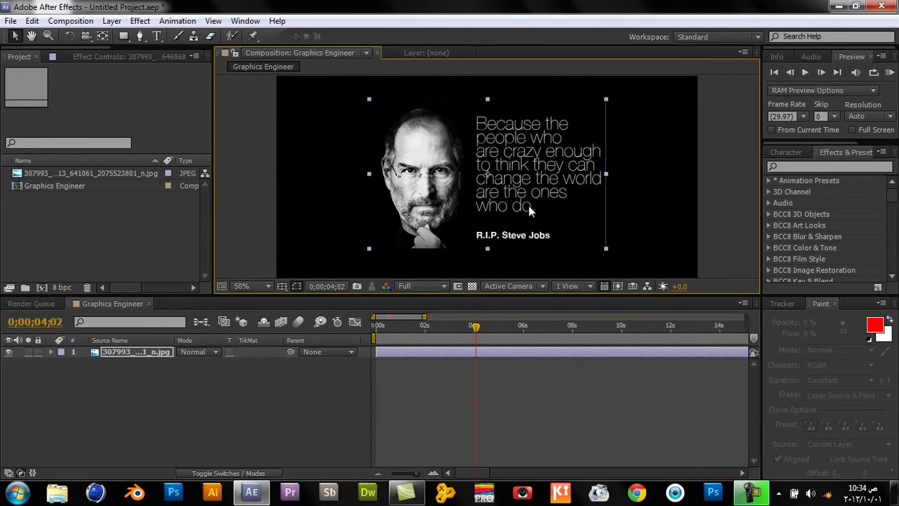
click(574, 327)
drag(448, 189, 609, 182)
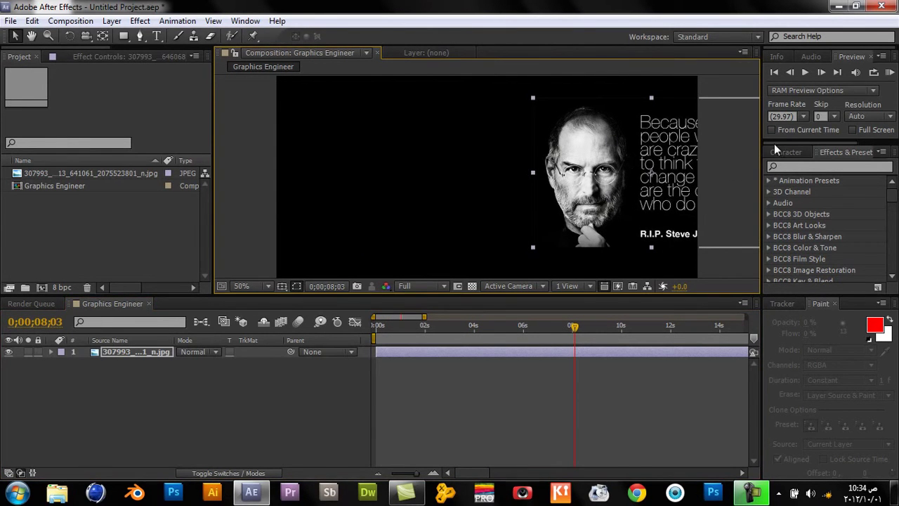
drag(569, 330, 558, 326)
mouse_move(701, 152)
mouse_down()
mouse_move(622, 148)
mouse_move(632, 145)
mouse_up()
click(569, 328)
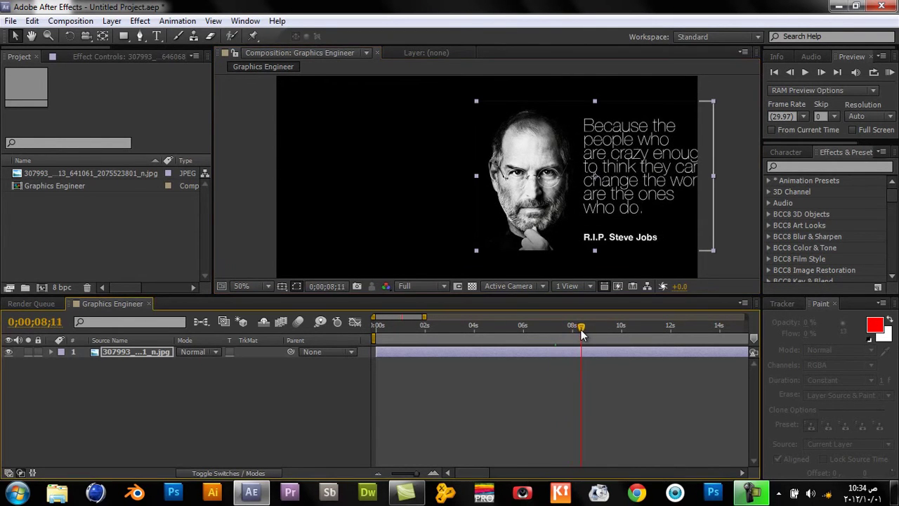
- Reposition the image off the left edge at the start and centred at the 4-second mark
mouse_move(571, 330)
mouse_down()
mouse_move(390, 303)
mouse_move(364, 312)
mouse_up()
drag(520, 164, 96, 133)
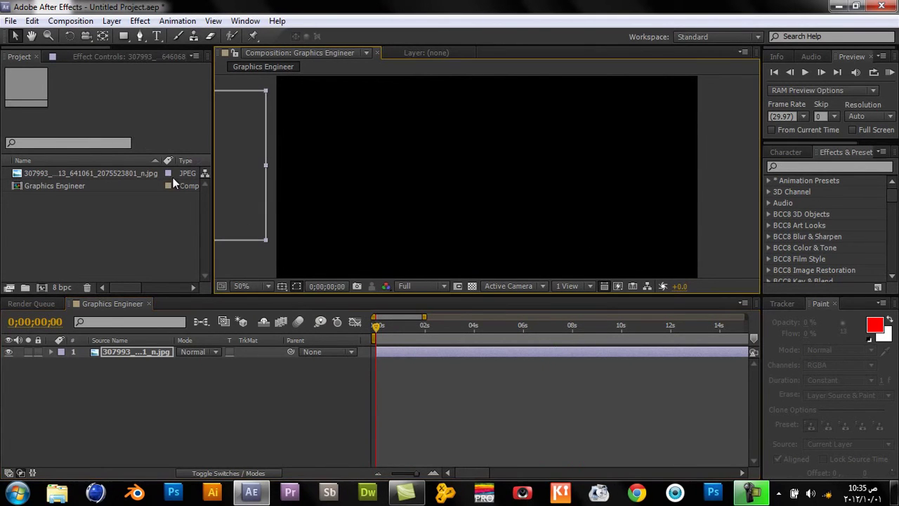
click(474, 325)
drag(238, 163, 563, 164)
drag(415, 326, 439, 327)
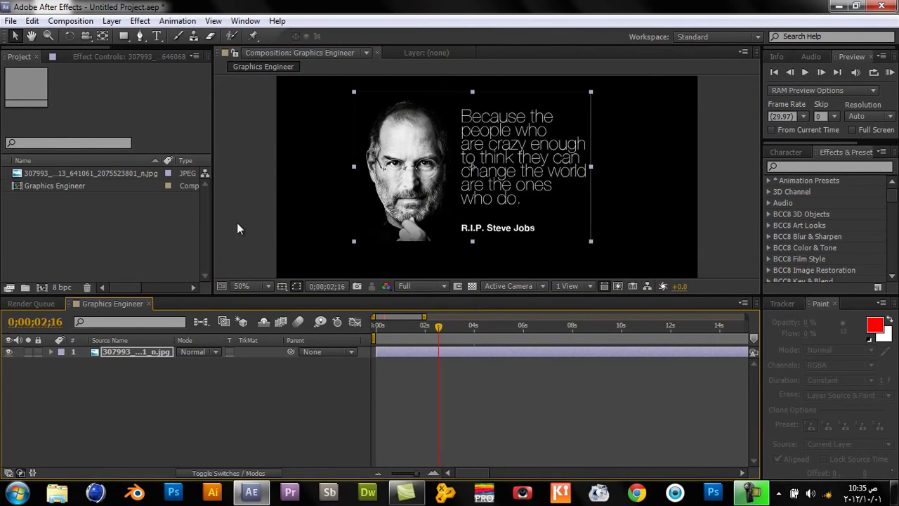
drag(440, 323, 376, 320)
- Open and close the layer viewer, nudge the quote image left and back, and undo a shrink with Ctrl+Z
double_click(428, 175)
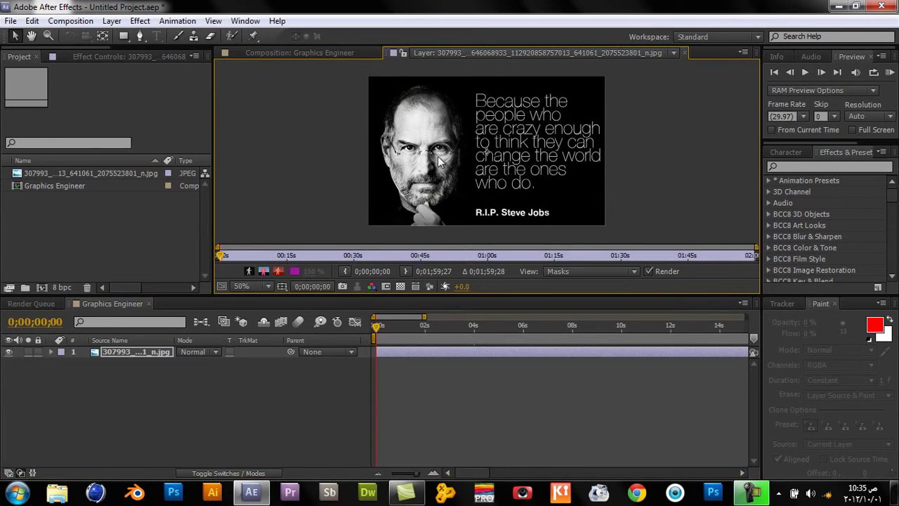
click(685, 53)
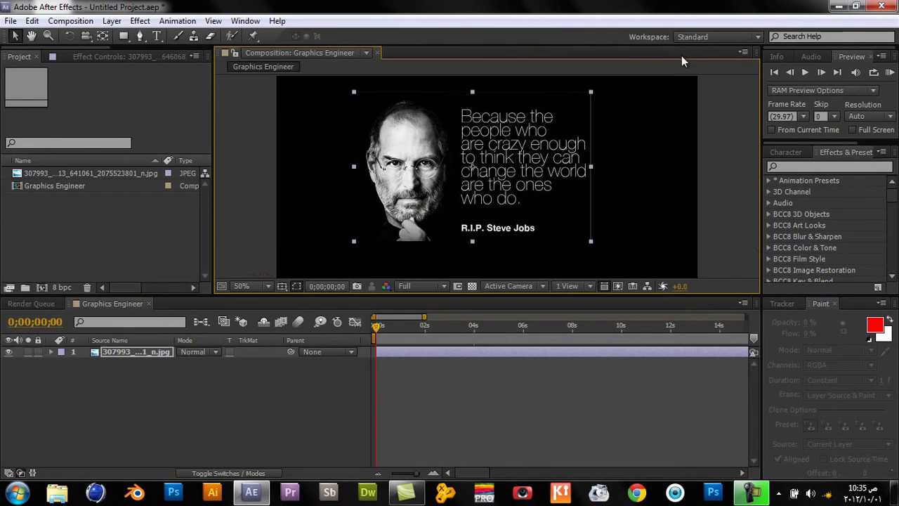
mouse_move(568, 172)
mouse_down()
mouse_move(324, 205)
mouse_move(313, 187)
mouse_move(476, 187)
mouse_up()
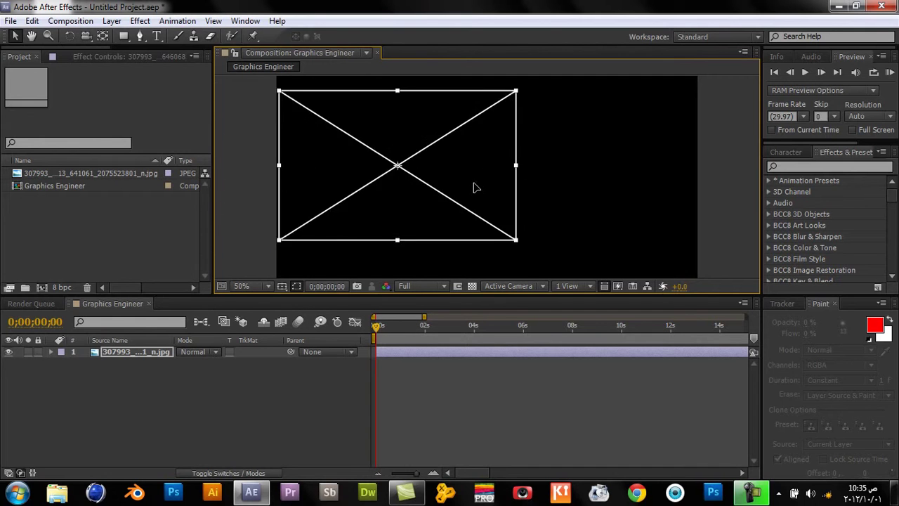
drag(405, 173, 471, 182)
click(578, 98)
drag(583, 99, 553, 121)
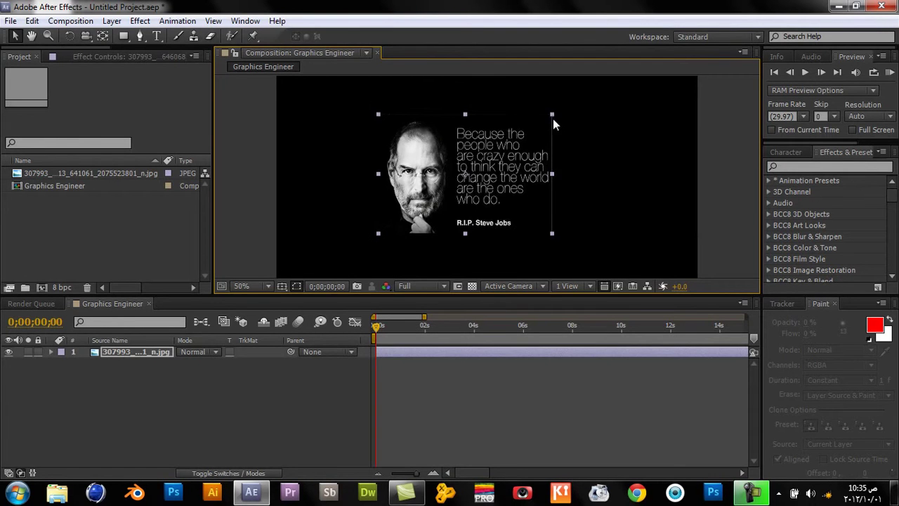
key(ctrl+z)
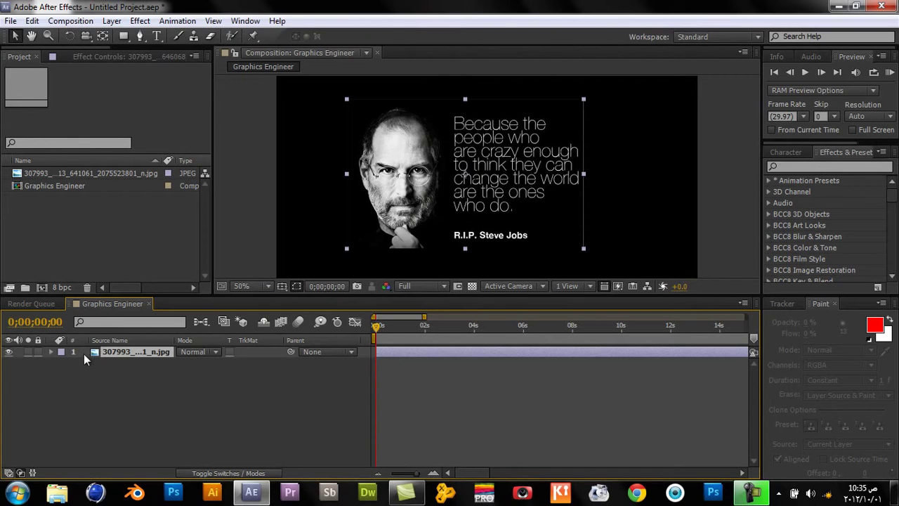
- Expand the layer's Transform group and select Anchor Point, Position, Scale, Rotation and Opacity
click(50, 351)
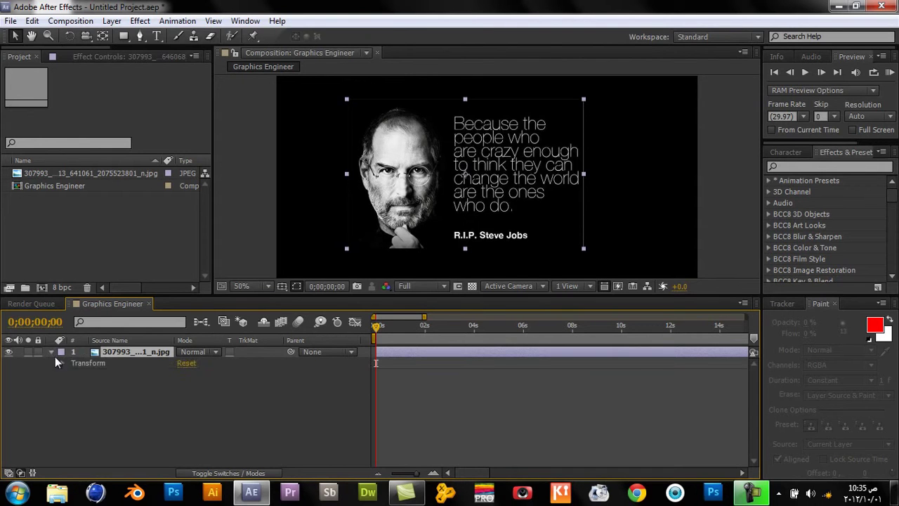
click(100, 363)
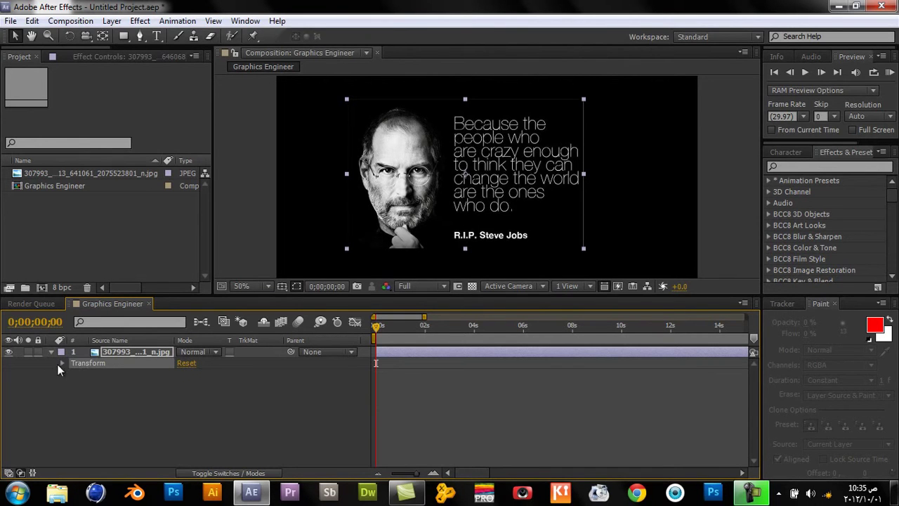
click(61, 364)
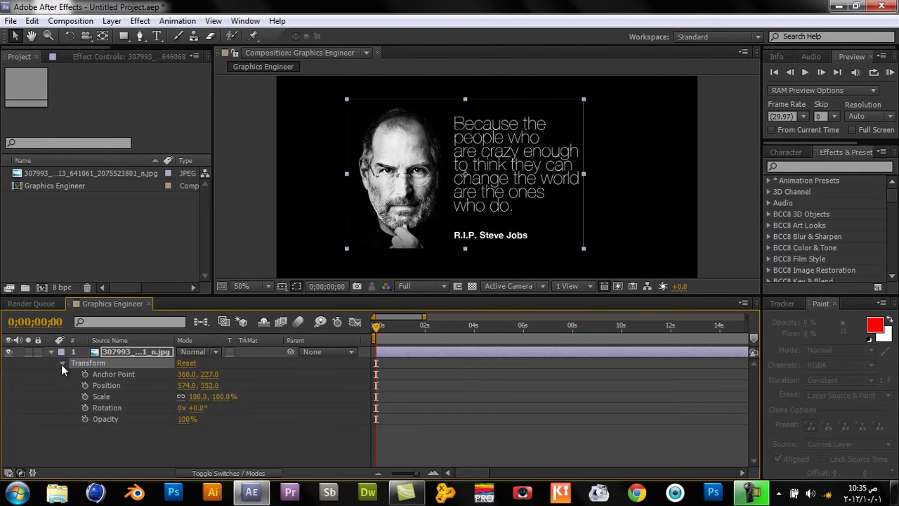
drag(113, 436, 74, 387)
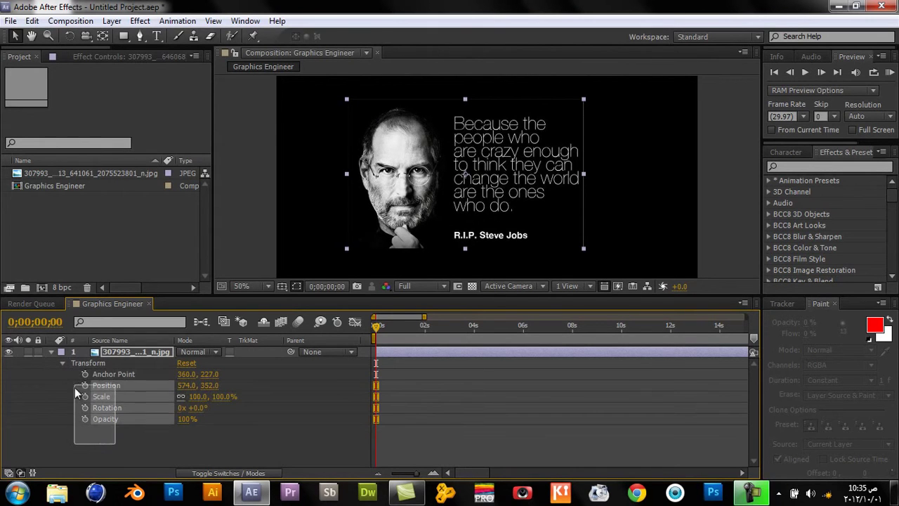
click(123, 372)
click(118, 386)
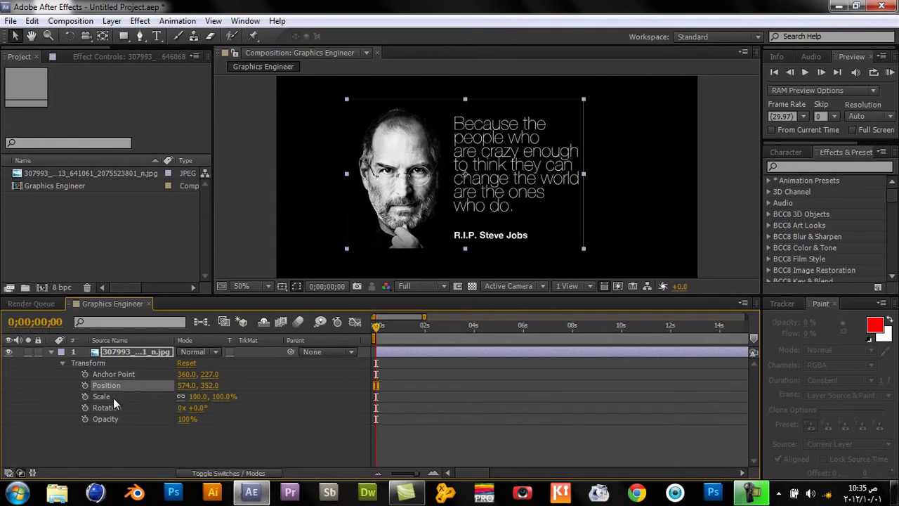
click(113, 398)
click(113, 408)
click(113, 416)
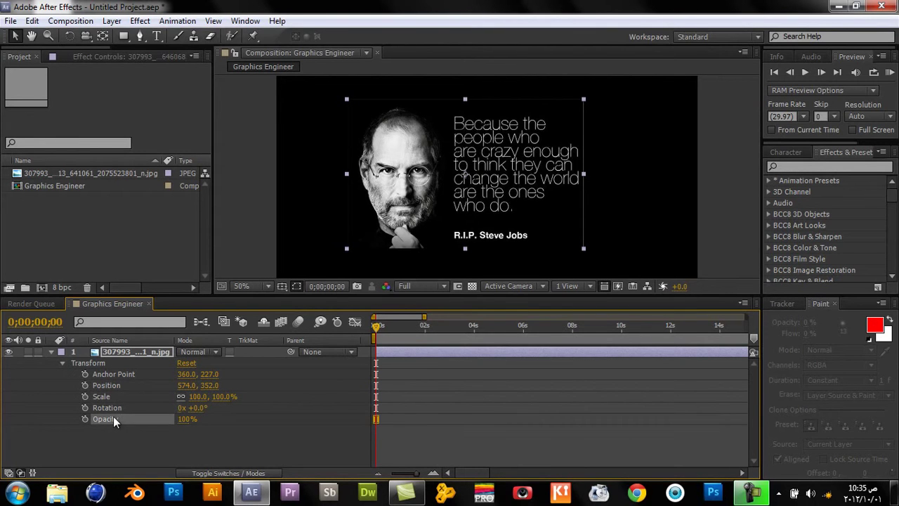
click(114, 372)
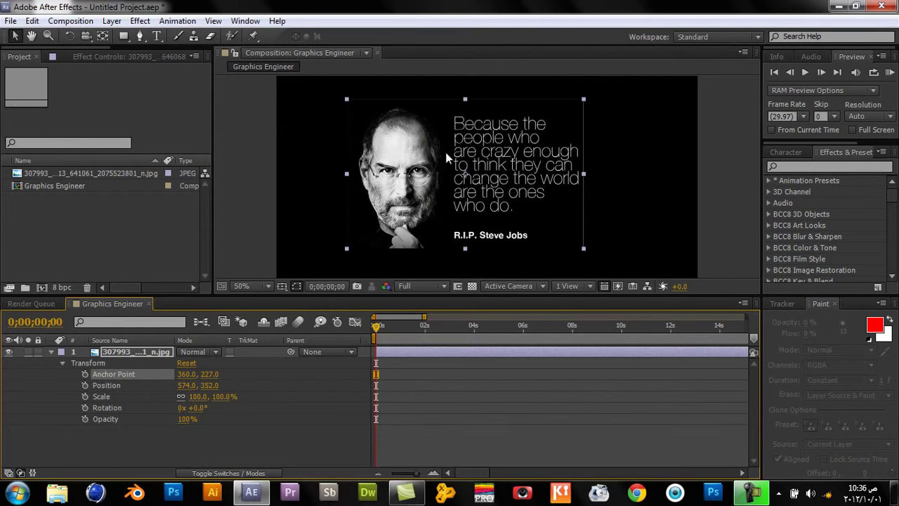
double_click(584, 99)
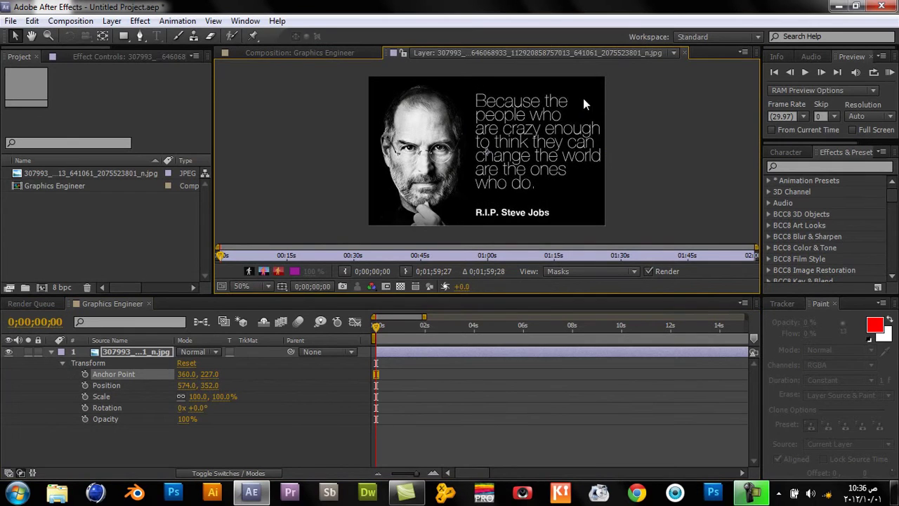
click(685, 53)
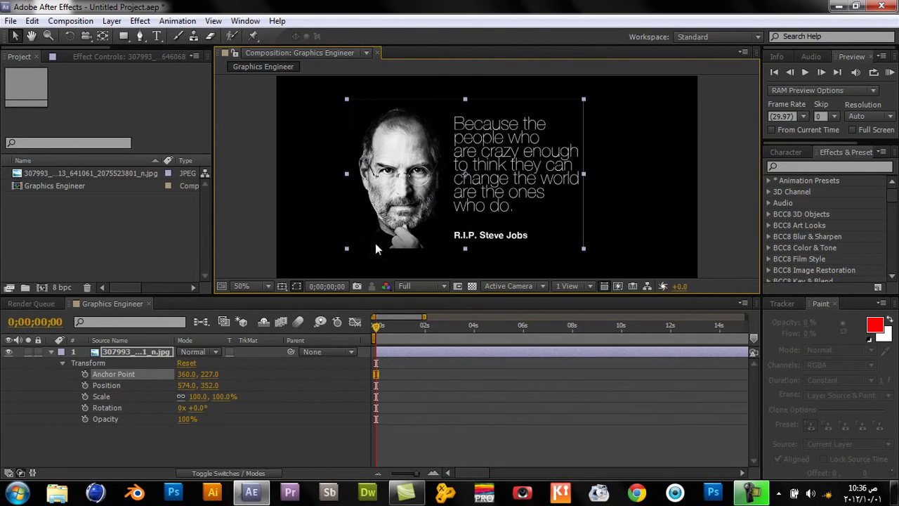
- Rotate the quote image about 47 degrees, preview it, and return to the Selection tool
click(68, 37)
mouse_move(415, 165)
mouse_down()
mouse_move(445, 207)
mouse_move(451, 192)
mouse_up()
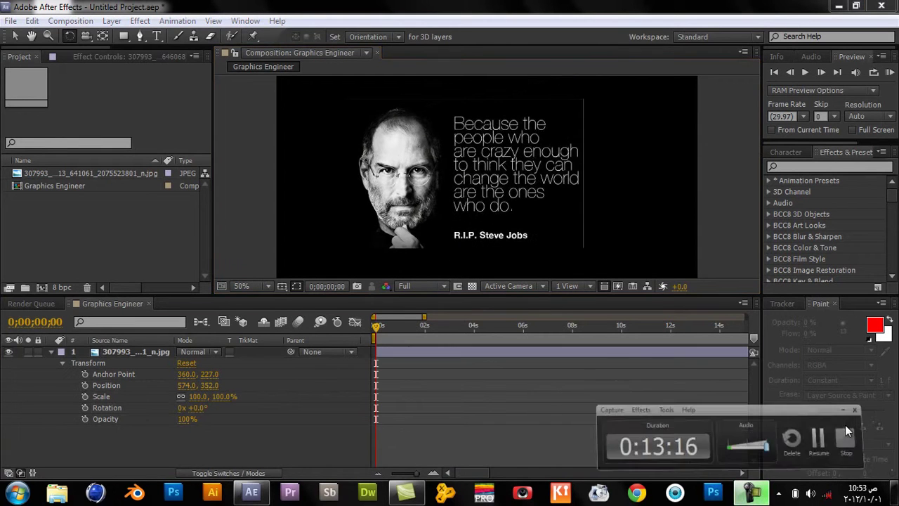
click(846, 428)
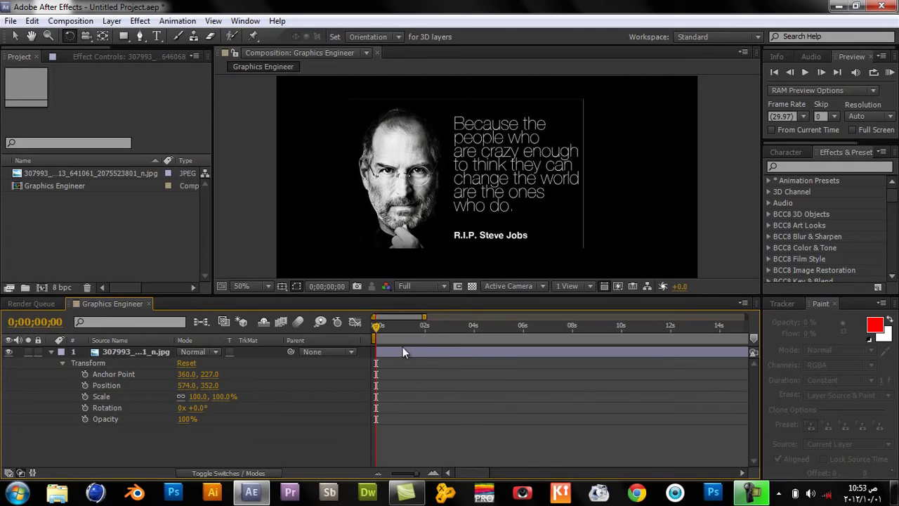
click(384, 327)
mouse_move(384, 331)
mouse_down()
mouse_move(482, 331)
mouse_move(372, 327)
mouse_up()
drag(393, 325, 370, 340)
click(427, 204)
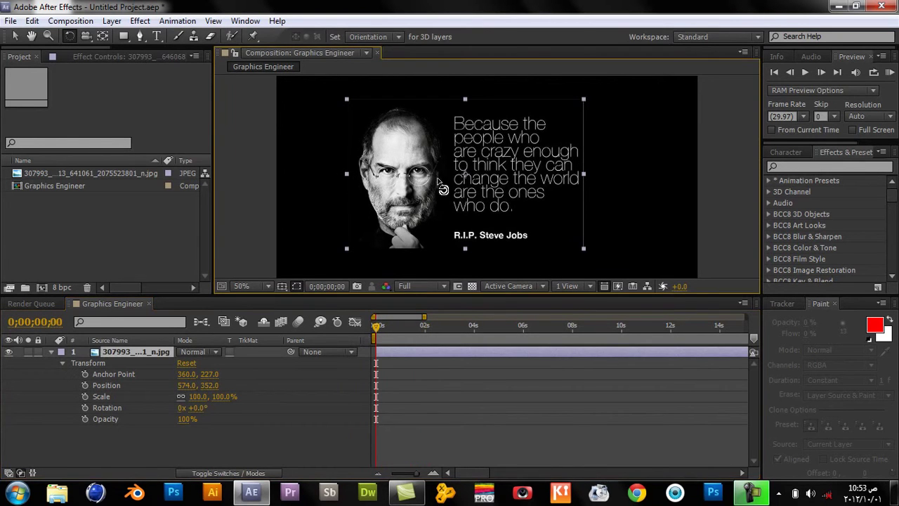
click(15, 35)
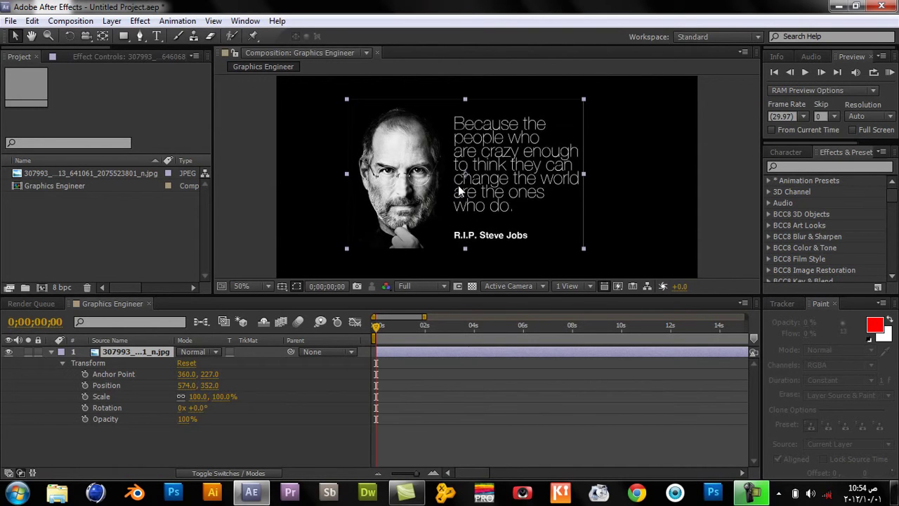
- Scrub to about 2 and 6 seconds, then return to 0:00 and set the first Opacity keyframe
drag(393, 326, 432, 327)
drag(497, 325, 521, 325)
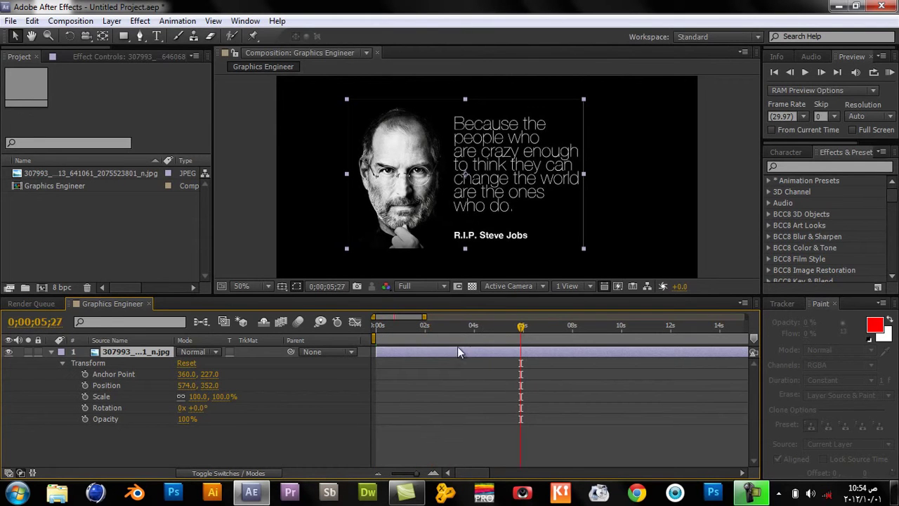
drag(404, 328, 328, 328)
click(85, 420)
- Drop opacity to 0% at the start and add a 0% Opacity keyframe at 2 seconds
drag(377, 327, 337, 328)
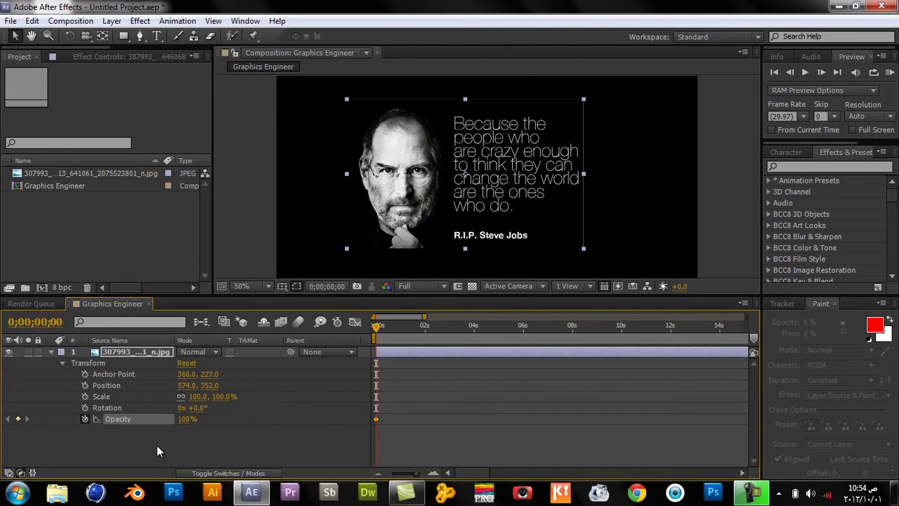
drag(186, 421, 45, 439)
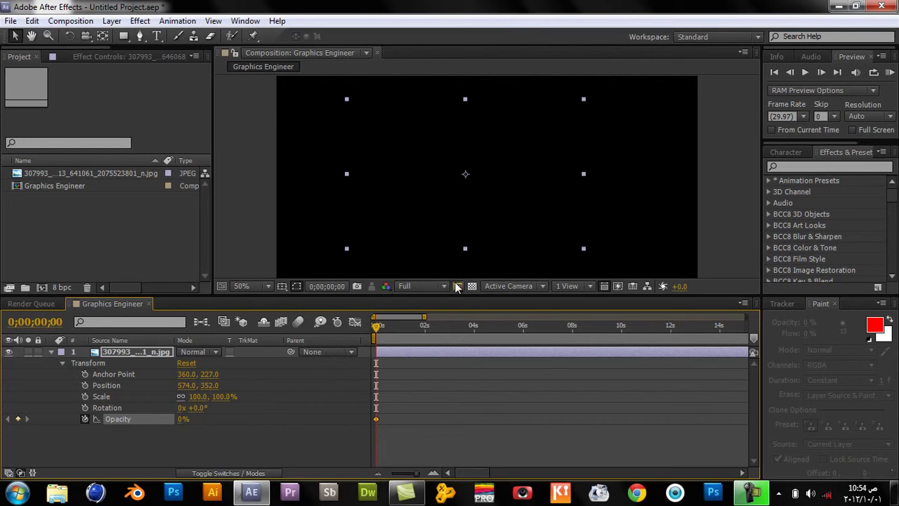
click(425, 328)
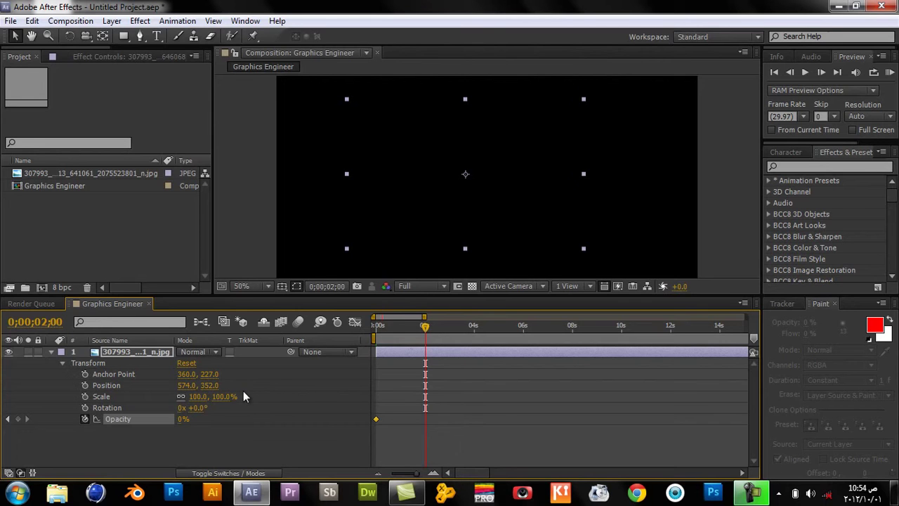
click(18, 419)
mouse_move(425, 326)
mouse_down()
mouse_move(355, 328)
mouse_move(423, 343)
mouse_up()
- Add an Opacity keyframe at the 4-second mark raised to 100%
click(433, 473)
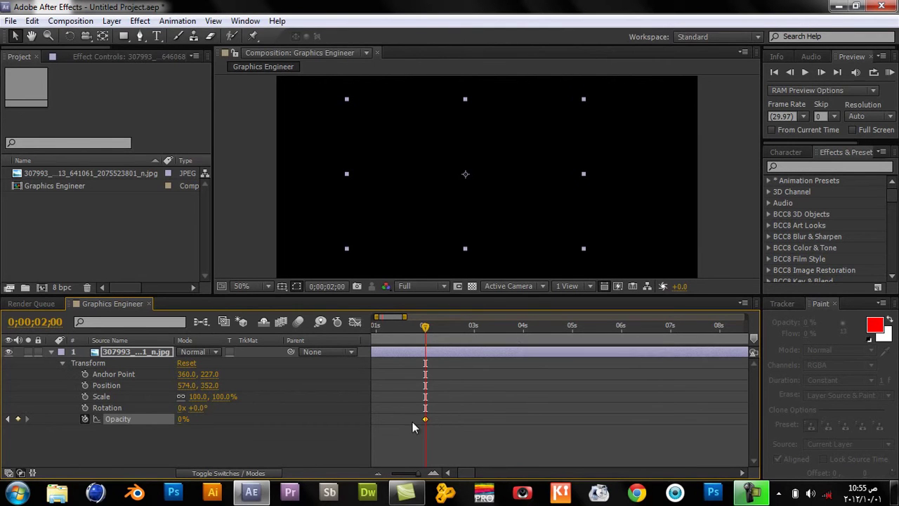
mouse_move(425, 335)
mouse_down()
mouse_move(527, 337)
mouse_move(523, 328)
mouse_up()
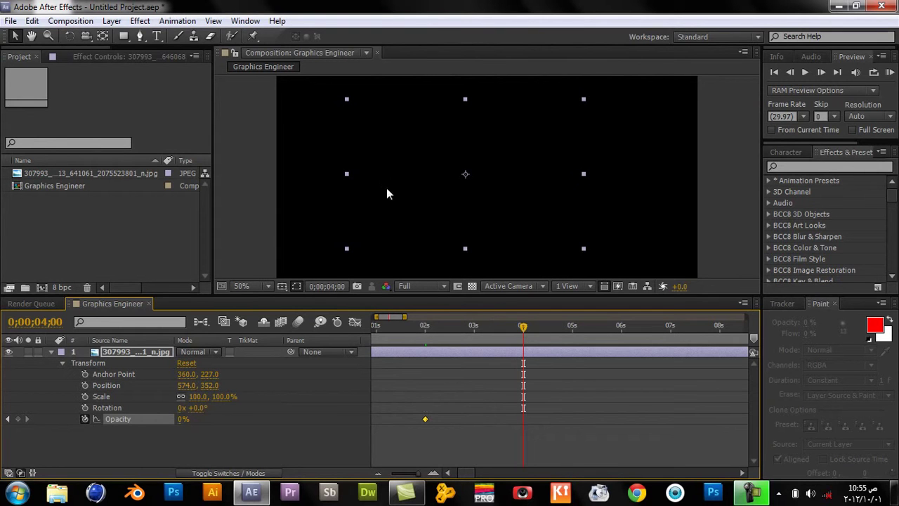
click(18, 419)
drag(181, 419, 206, 414)
- Scrub between 2 and nearly 3 seconds to preview the fade-in, reaching 47% at 0;00;02;28
drag(428, 325, 422, 328)
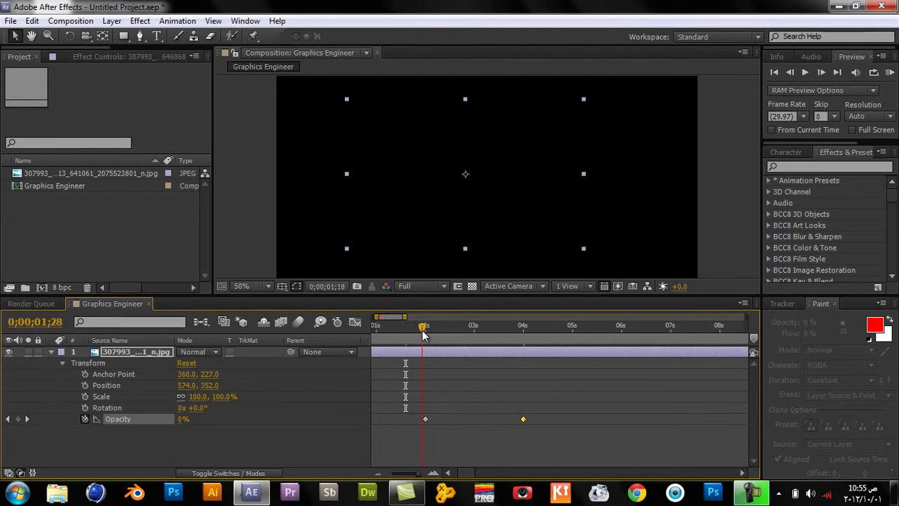
click(424, 335)
mouse_move(425, 329)
mouse_down()
mouse_move(524, 342)
mouse_move(531, 327)
mouse_move(453, 325)
mouse_move(517, 325)
mouse_up()
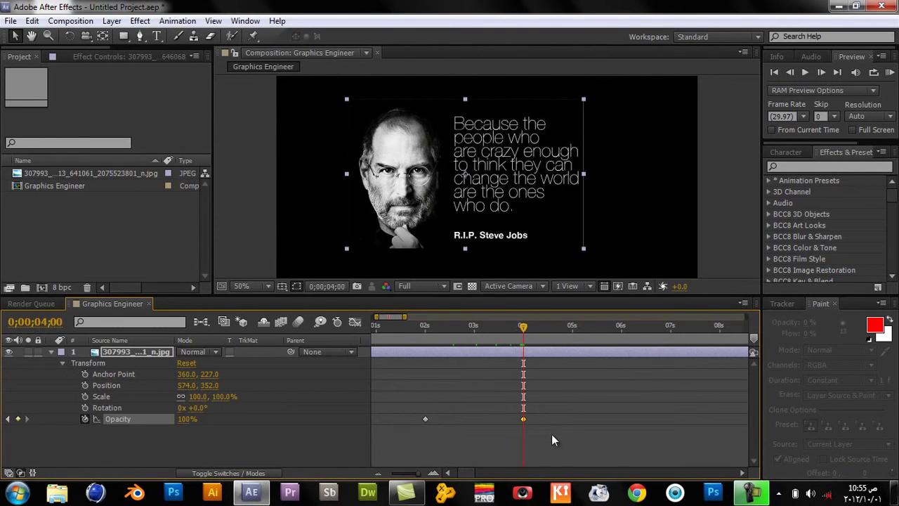
drag(477, 475, 460, 468)
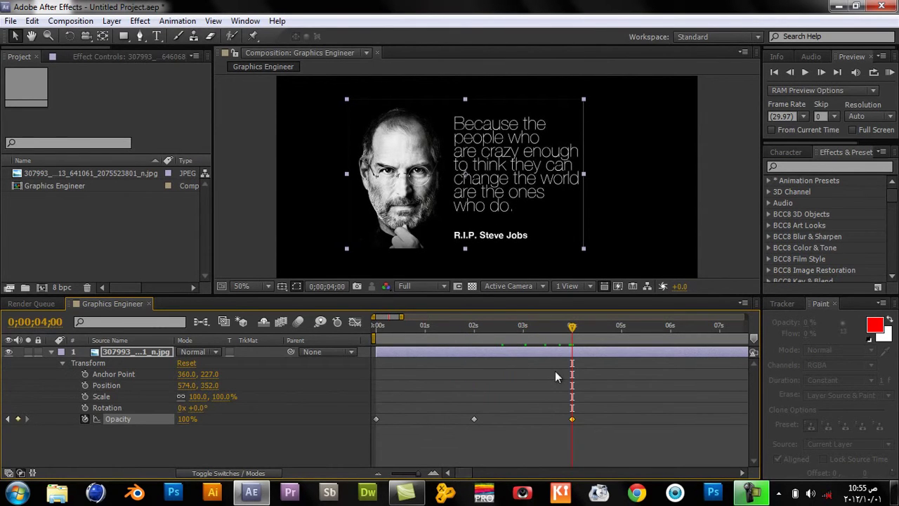
drag(457, 329, 509, 328)
click(521, 328)
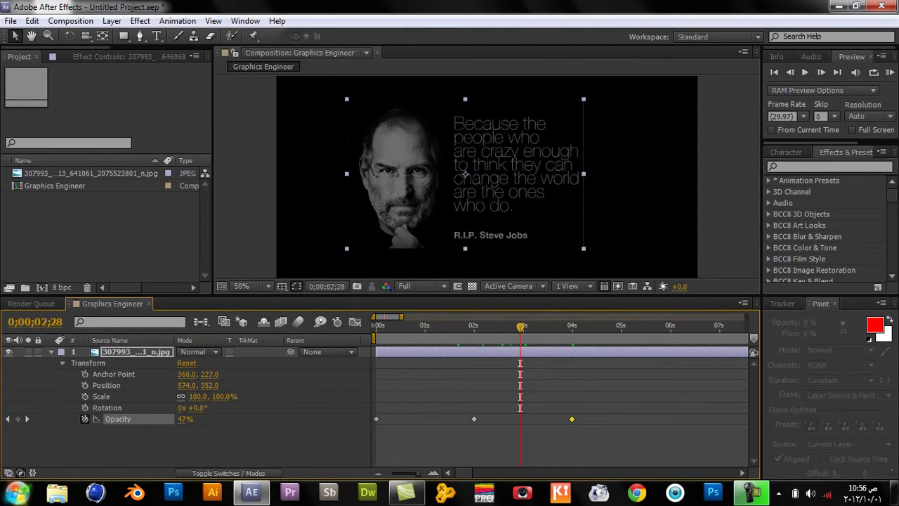
- Open the Windows Start menu on top of the After Effects composition
click(19, 480)
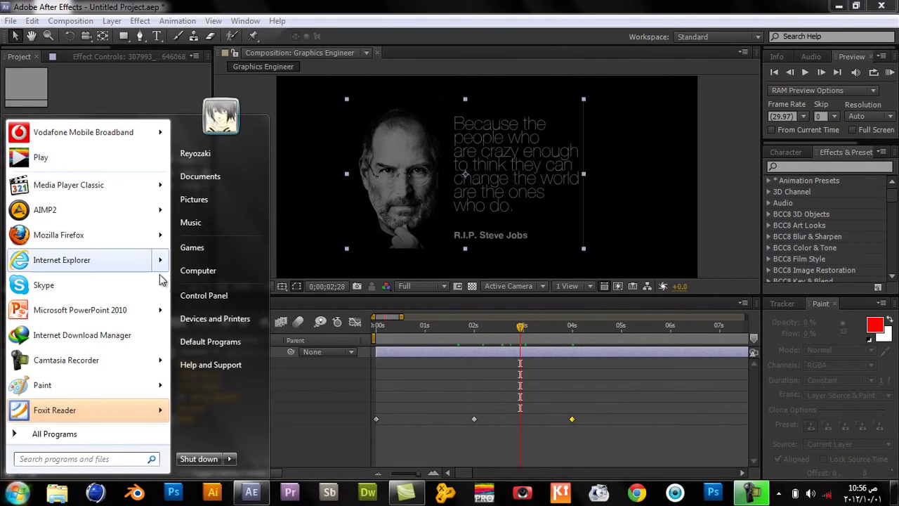
- Launch Paint and write V = x/t freehand with the brush tool
click(57, 393)
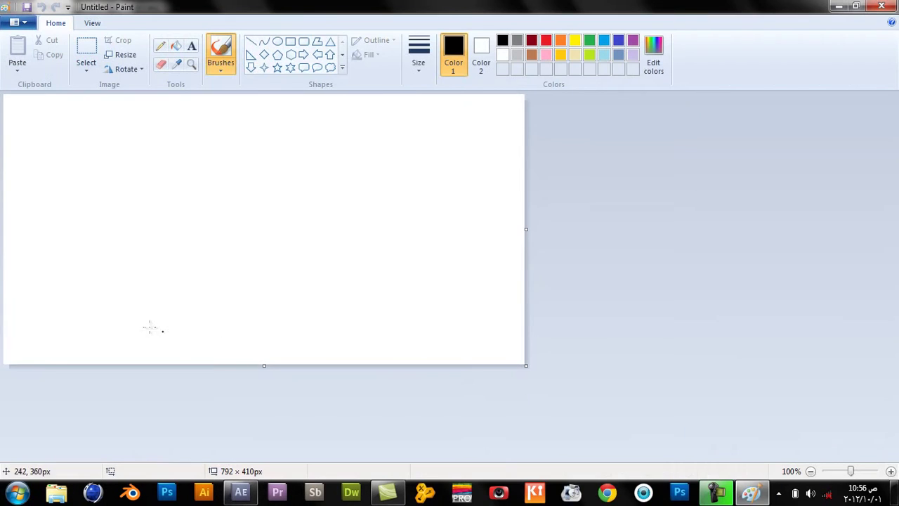
click(214, 53)
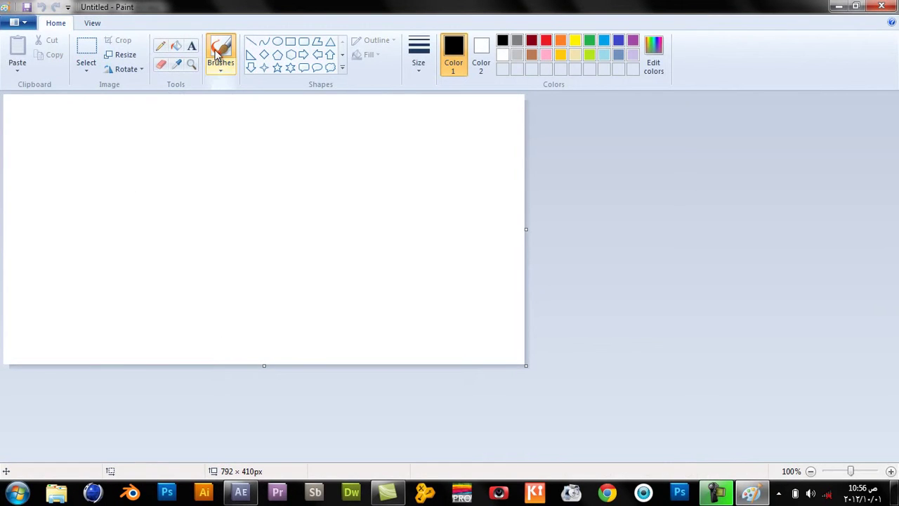
mouse_move(55, 182)
mouse_down()
mouse_move(85, 169)
mouse_move(136, 185)
mouse_move(147, 201)
mouse_up()
mouse_move(184, 131)
mouse_down()
mouse_move(230, 152)
mouse_move(206, 163)
mouse_up()
drag(292, 169, 198, 186)
drag(247, 215, 303, 245)
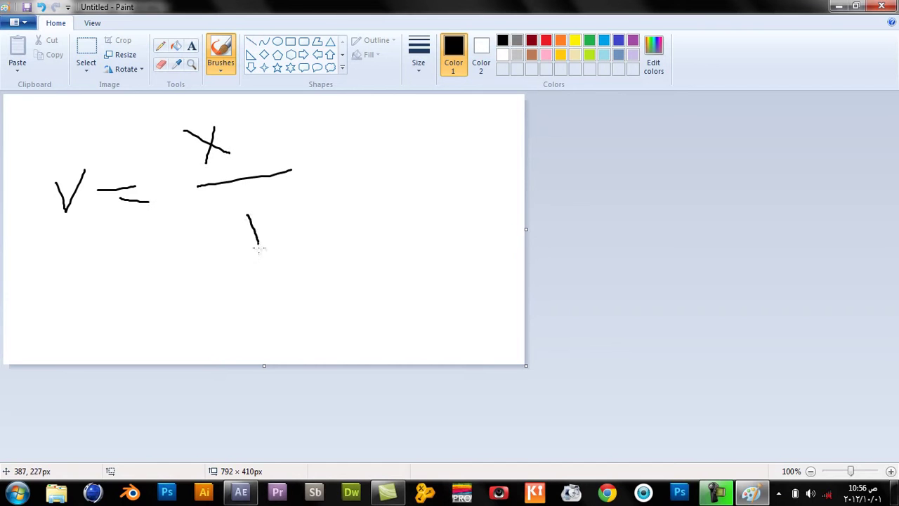
drag(243, 235, 276, 226)
- Circle the V, x and t, add arrows, then minimize Paint back to After Effects
mouse_move(99, 154)
mouse_down()
mouse_move(28, 232)
mouse_move(91, 148)
mouse_move(38, 98)
mouse_move(28, 109)
mouse_move(64, 115)
mouse_up()
drag(321, 205, 325, 205)
drag(317, 250, 343, 302)
drag(343, 302, 336, 296)
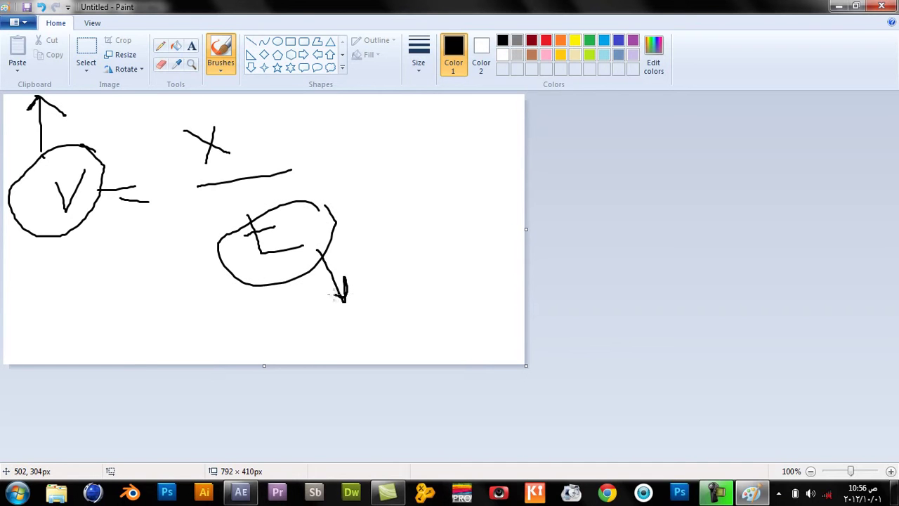
drag(234, 108, 228, 103)
mouse_move(247, 134)
mouse_down()
mouse_move(236, 94)
mouse_move(259, 108)
mouse_up()
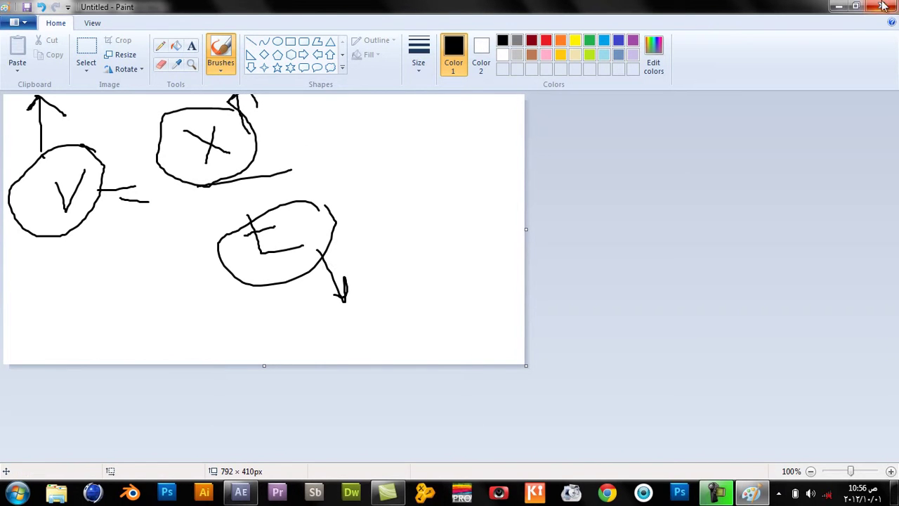
click(839, 7)
drag(516, 338, 556, 324)
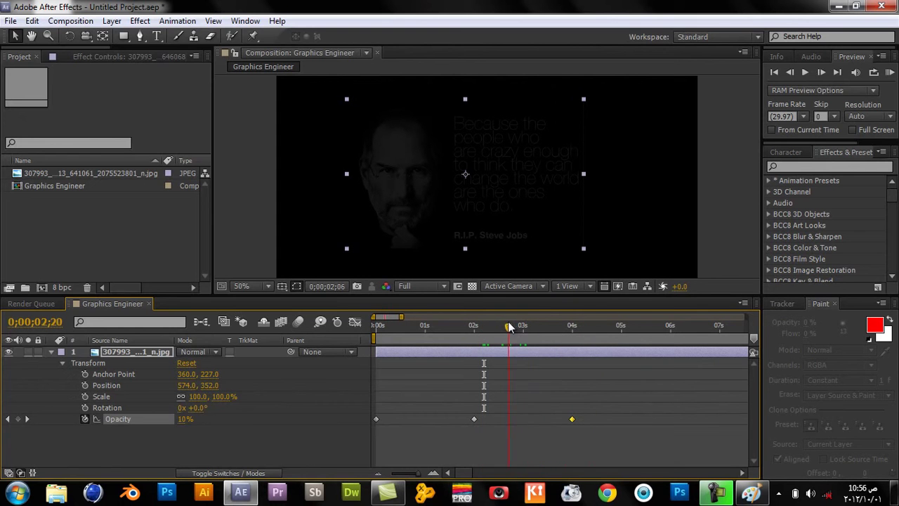
- Glance at the Paint sketch again and return to After Effects near three seconds
drag(557, 325, 522, 325)
click(751, 491)
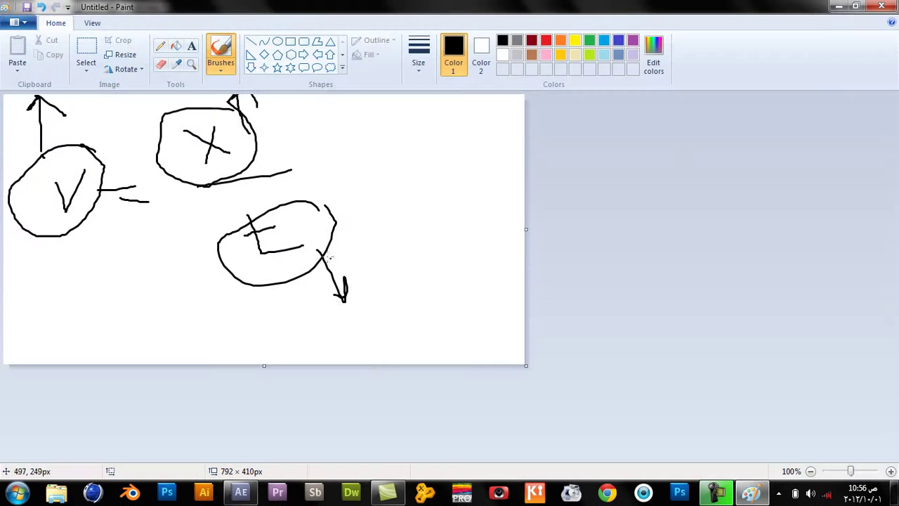
click(838, 6)
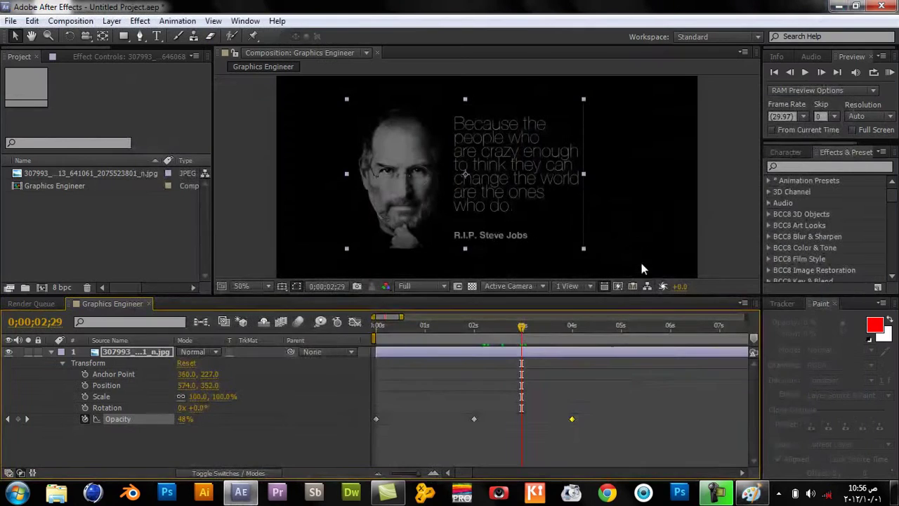
key(alt+Tab)
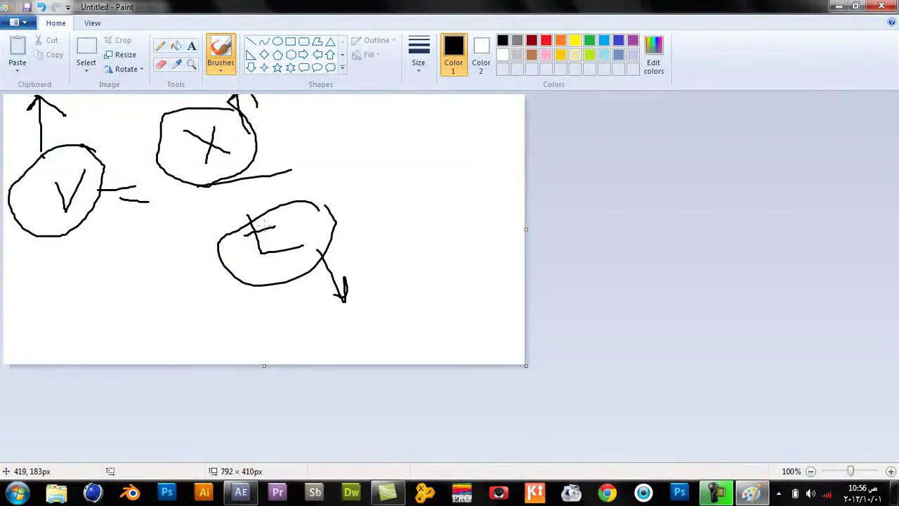
click(838, 6)
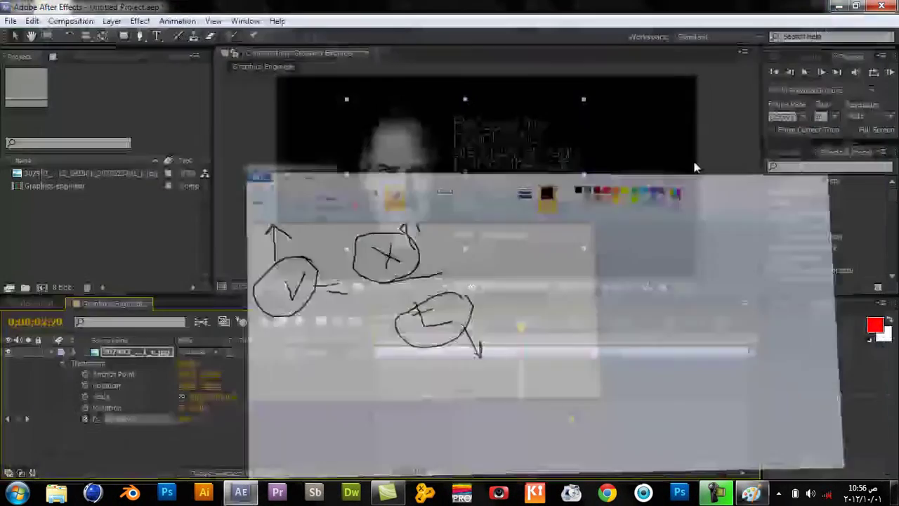
- Move the fade-in's end Opacity keyframe from 4 s to 3 s and preview the faster fade
click(571, 420)
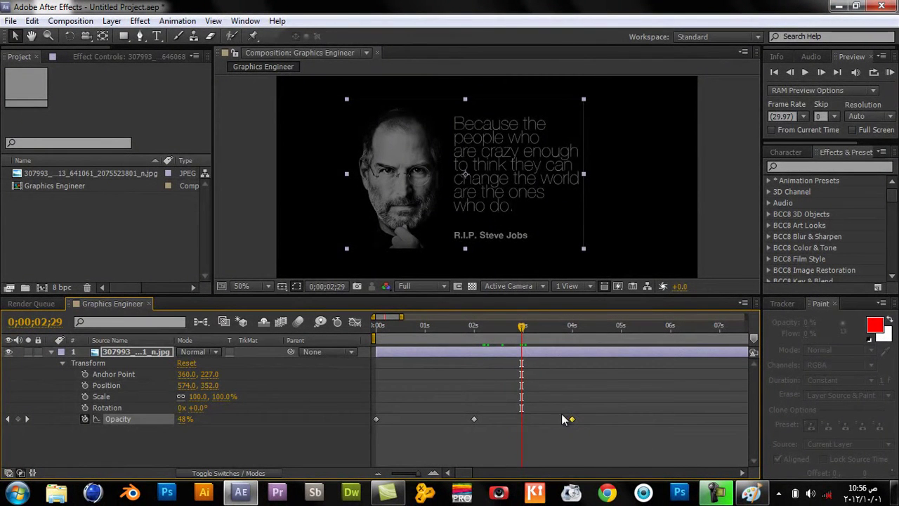
mouse_move(522, 325)
mouse_down()
mouse_move(475, 323)
mouse_move(555, 326)
mouse_move(522, 326)
mouse_up()
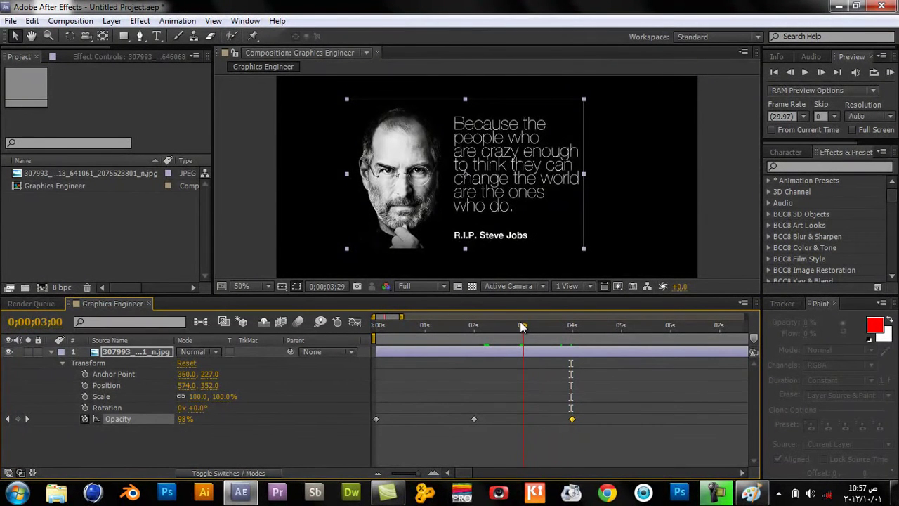
drag(572, 419, 554, 420)
mouse_move(523, 326)
mouse_down()
mouse_move(457, 334)
mouse_move(368, 314)
mouse_up()
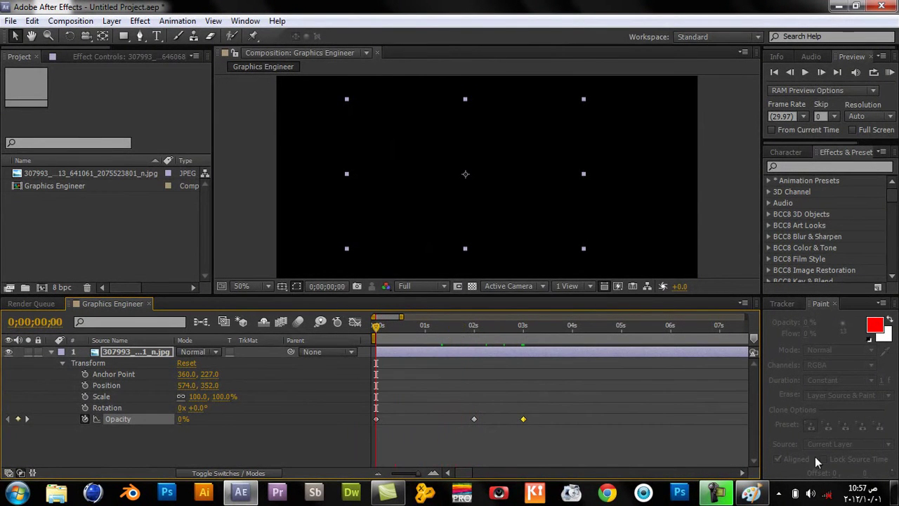
click(752, 492)
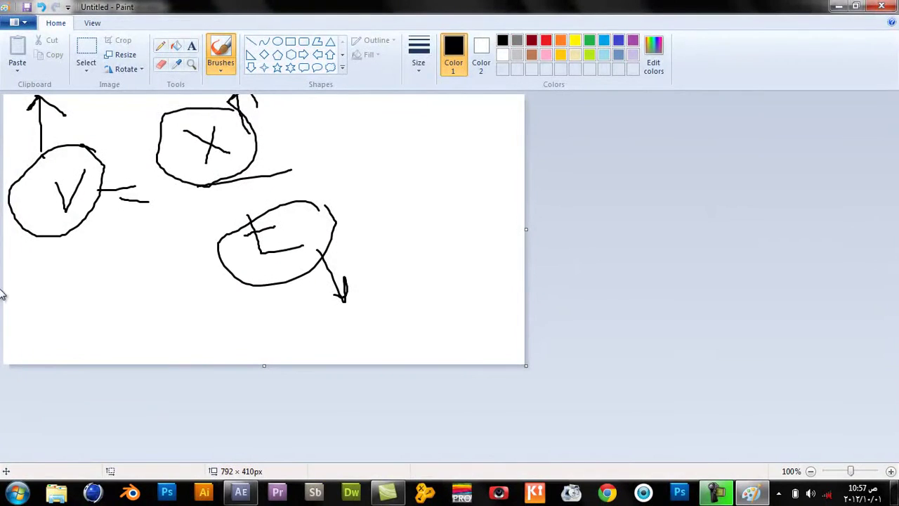
click(835, 7)
mouse_move(508, 330)
mouse_down()
mouse_move(526, 337)
mouse_move(564, 327)
mouse_move(446, 324)
mouse_up()
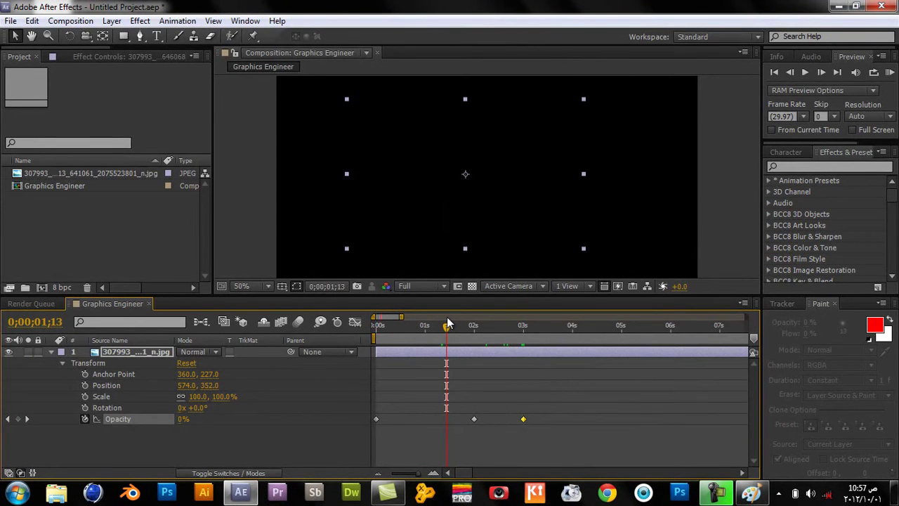
- Try adding a Position keyframe, then undo it
click(120, 385)
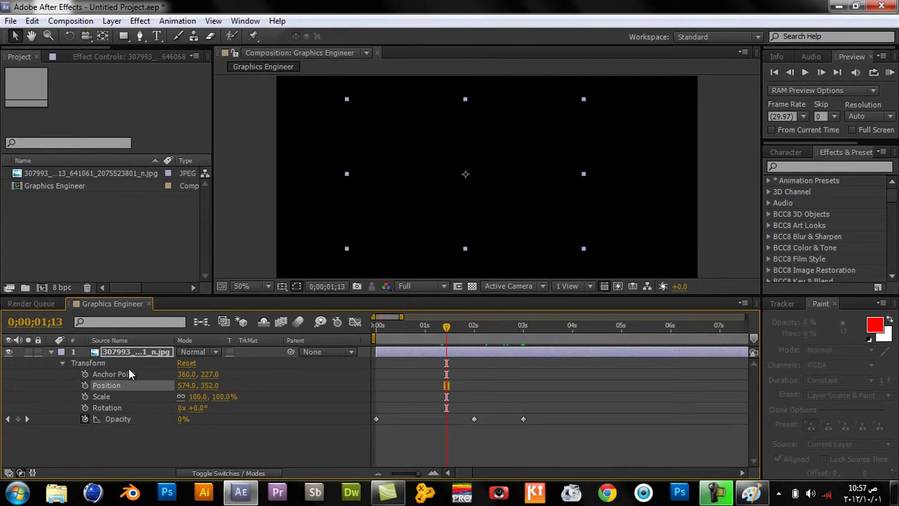
click(85, 386)
key(ctrl+z)
- Scrub through the fade-in and settle at 0;00;01;23, where opacity is 0%
drag(474, 330, 506, 325)
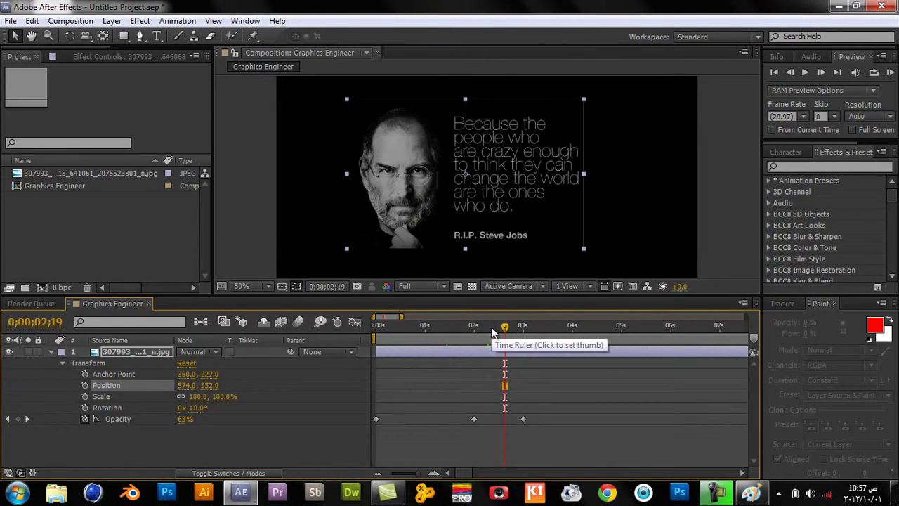
click(517, 331)
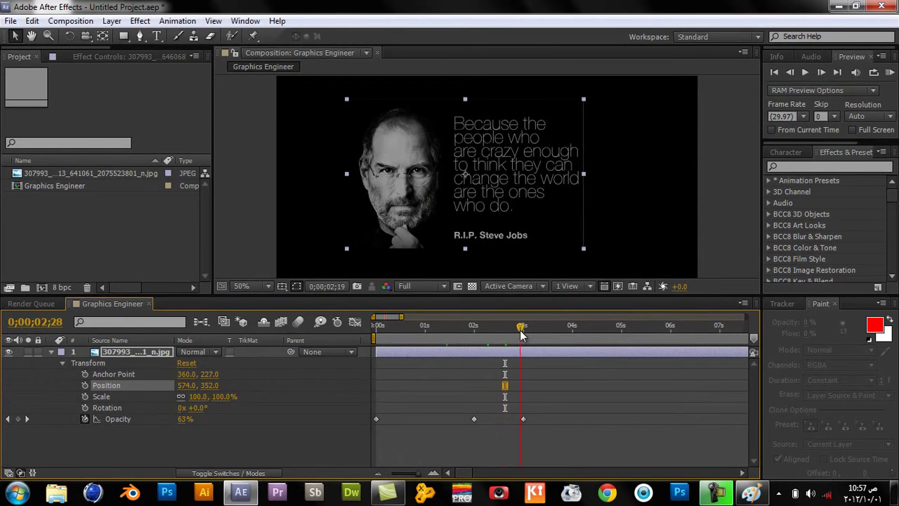
drag(518, 335, 521, 332)
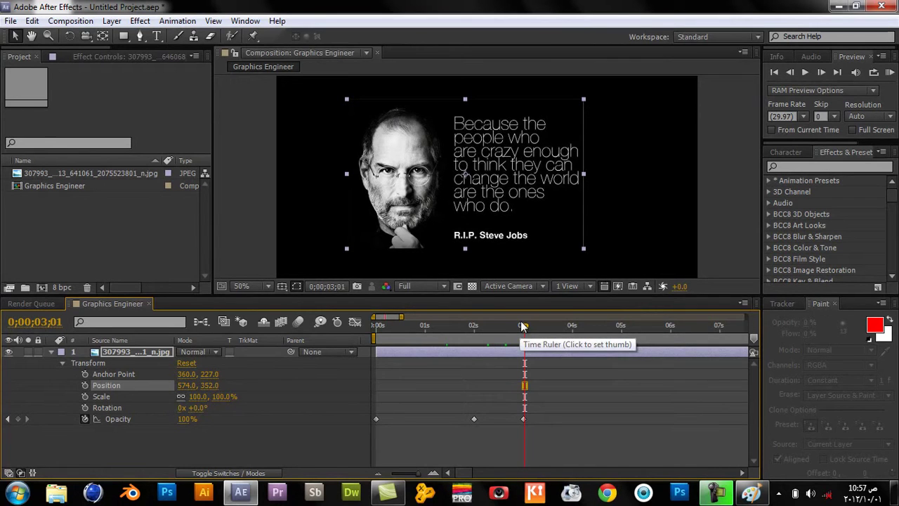
mouse_move(522, 326)
mouse_down()
mouse_move(475, 330)
mouse_move(515, 330)
mouse_move(503, 326)
mouse_up()
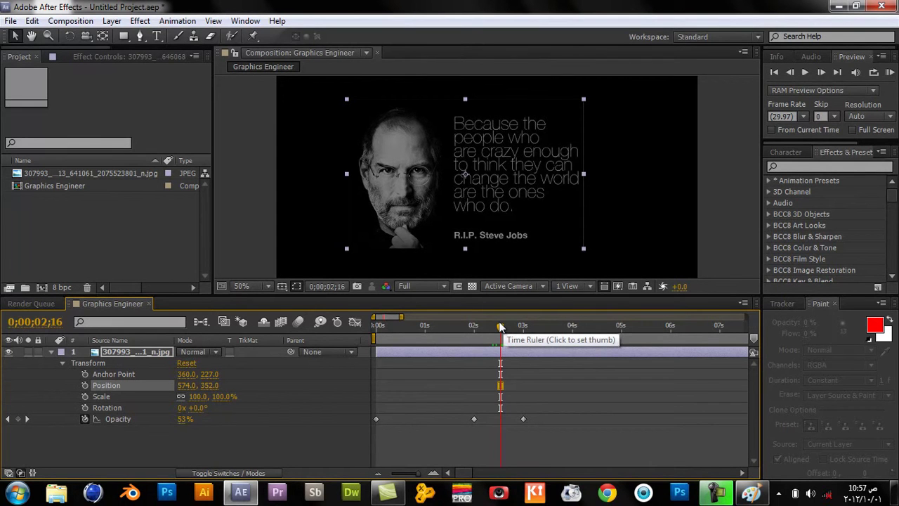
drag(500, 327, 464, 327)
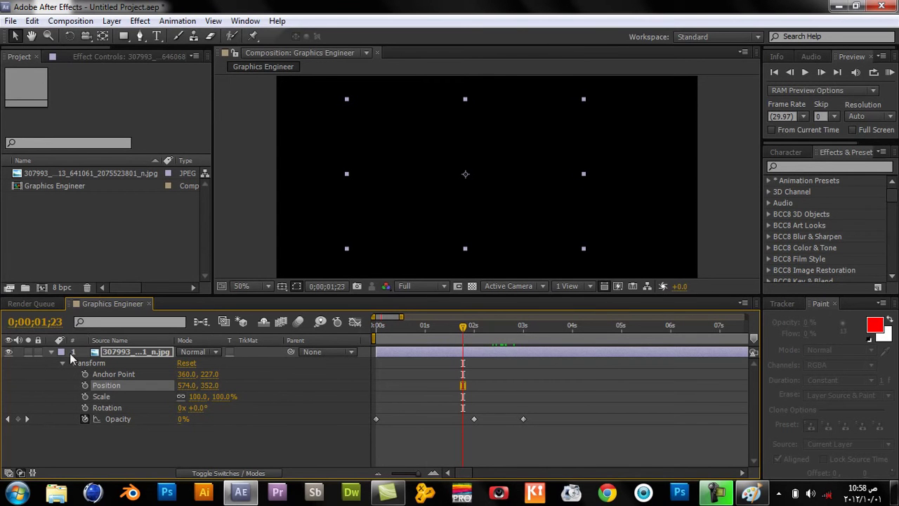
- Keyframe Position and Anchor Point at 1;23, trying Position Y 178 before restoring 352
click(85, 386)
click(85, 374)
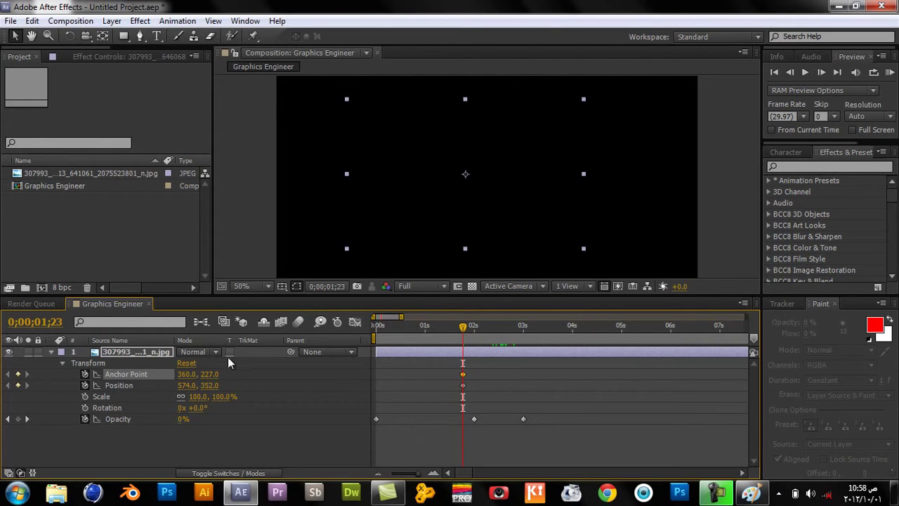
drag(213, 390, 104, 380)
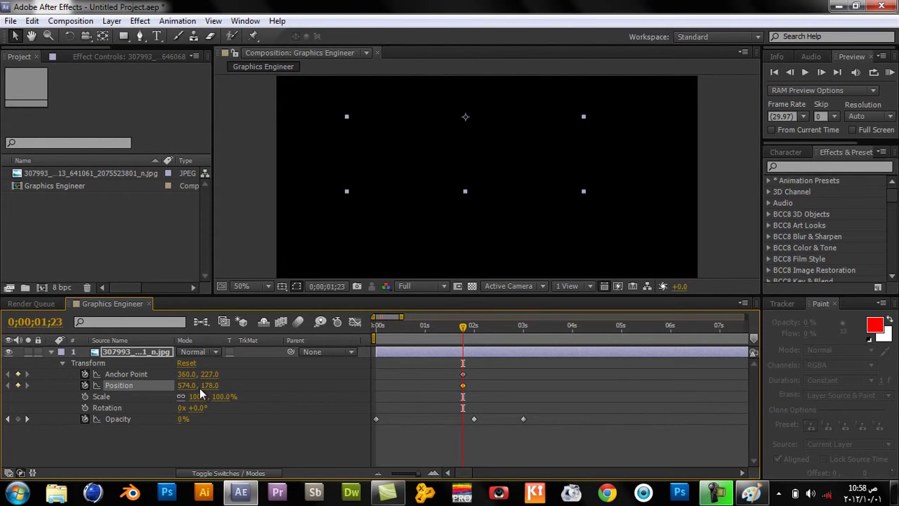
drag(199, 388, 244, 369)
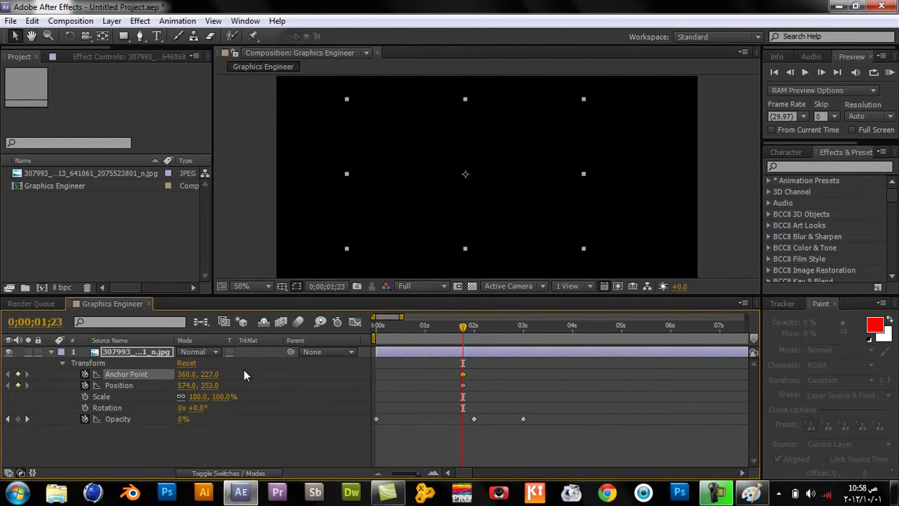
click(449, 325)
click(463, 326)
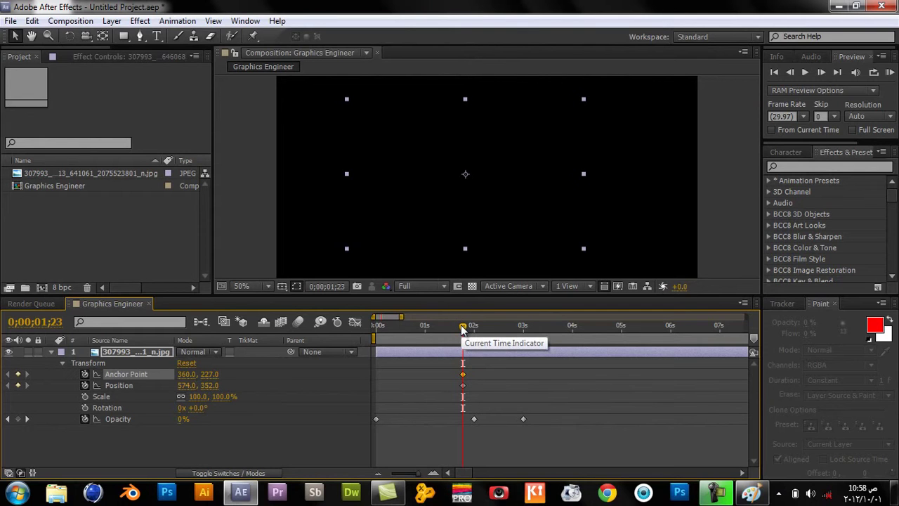
drag(462, 331, 467, 330)
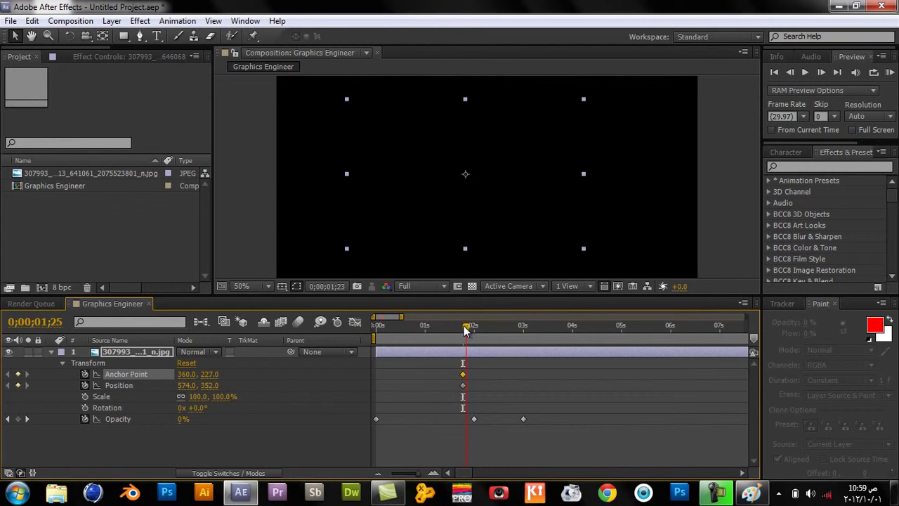
drag(467, 330, 463, 340)
click(461, 374)
drag(211, 385, 271, 385)
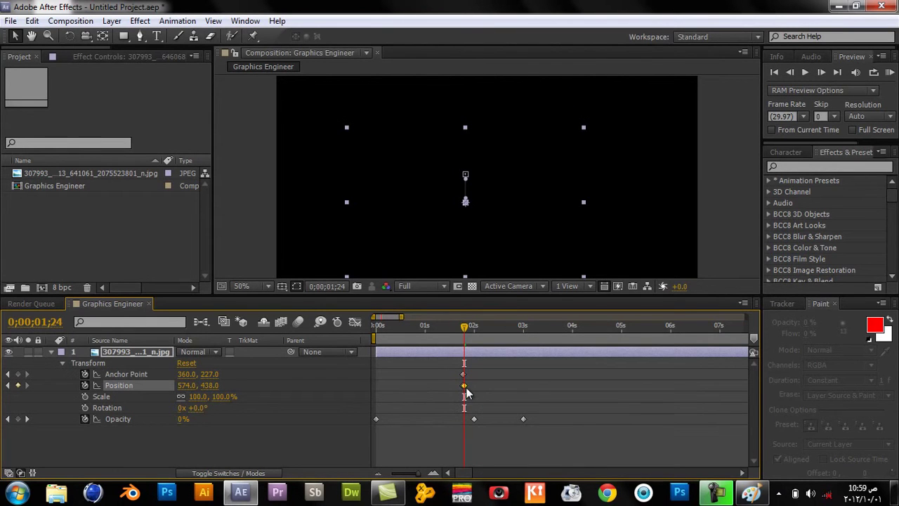
drag(465, 328, 461, 328)
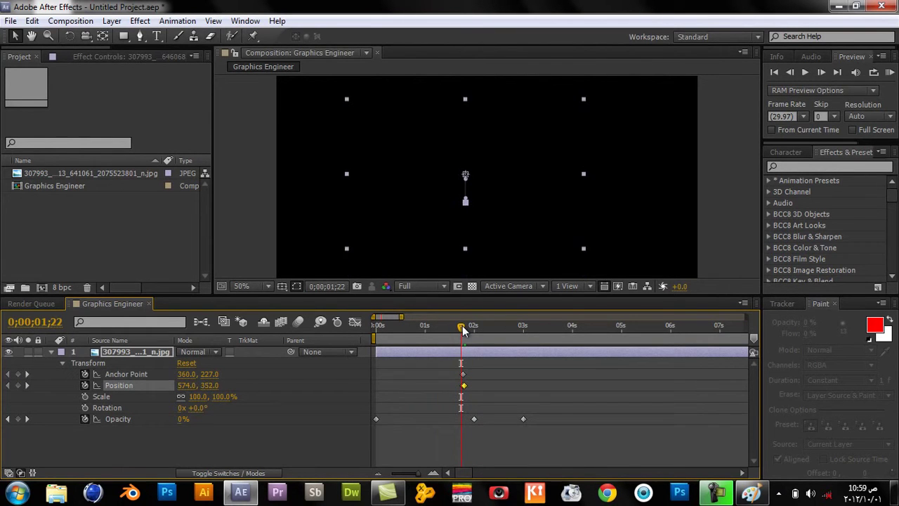
click(433, 473)
click(434, 472)
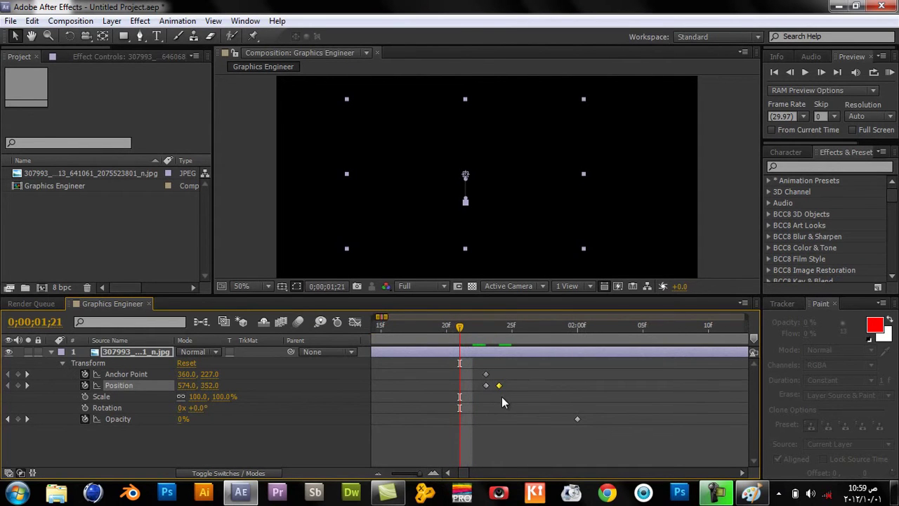
key(ctrl+z)
drag(498, 330, 489, 335)
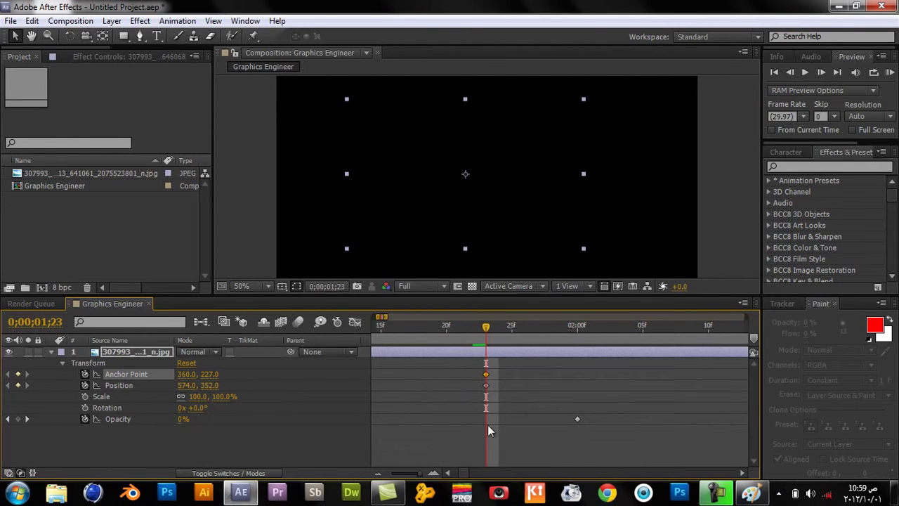
click(377, 472)
click(377, 473)
click(377, 473)
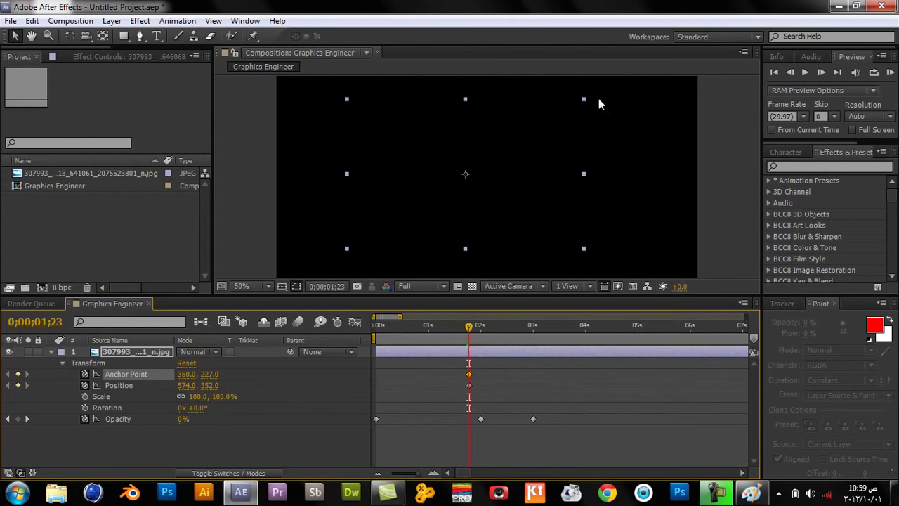
- Drag the quote image off-screen left at 1;23, to Position -408, 376
mouse_move(582, 209)
mouse_down()
mouse_move(208, 226)
mouse_move(573, 228)
mouse_move(540, 218)
mouse_move(534, 242)
mouse_move(523, 223)
mouse_move(540, 219)
mouse_move(221, 271)
mouse_move(636, 172)
mouse_up()
click(637, 325)
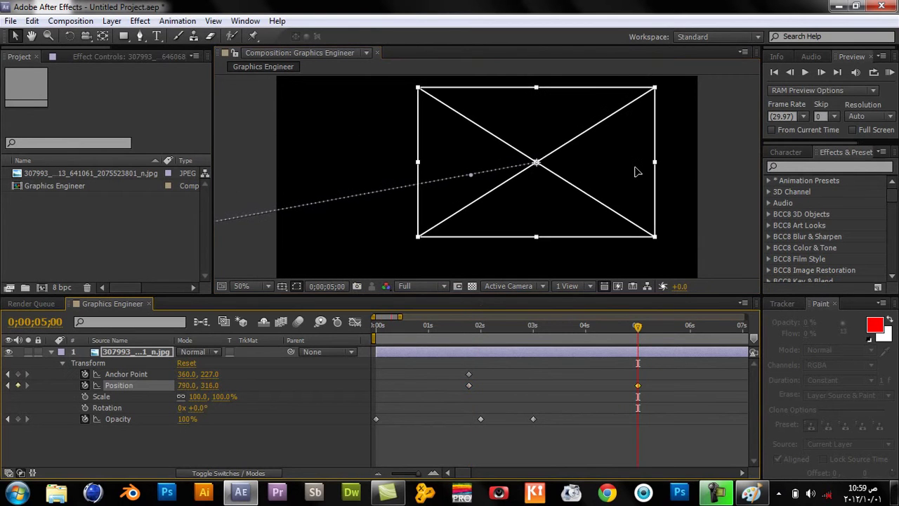
mouse_move(518, 330)
mouse_down()
mouse_move(510, 334)
mouse_move(565, 327)
mouse_move(469, 332)
mouse_up()
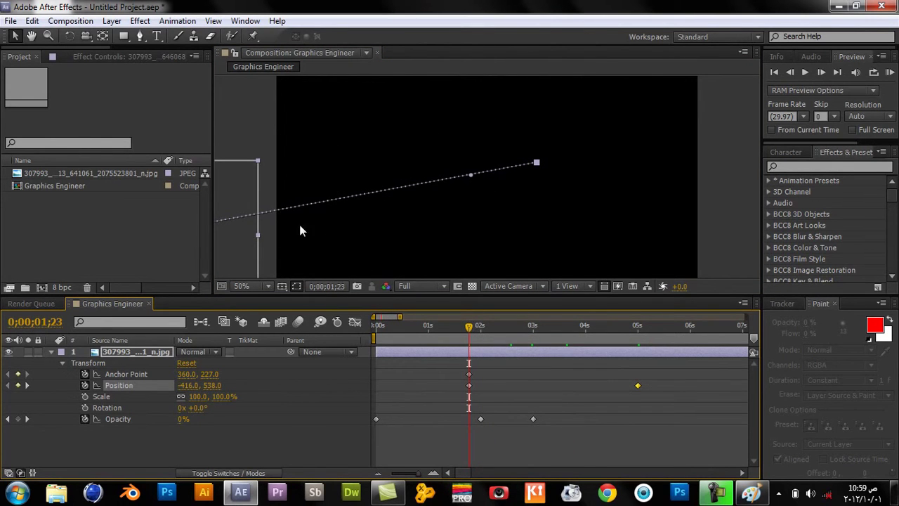
drag(232, 258, 582, 209)
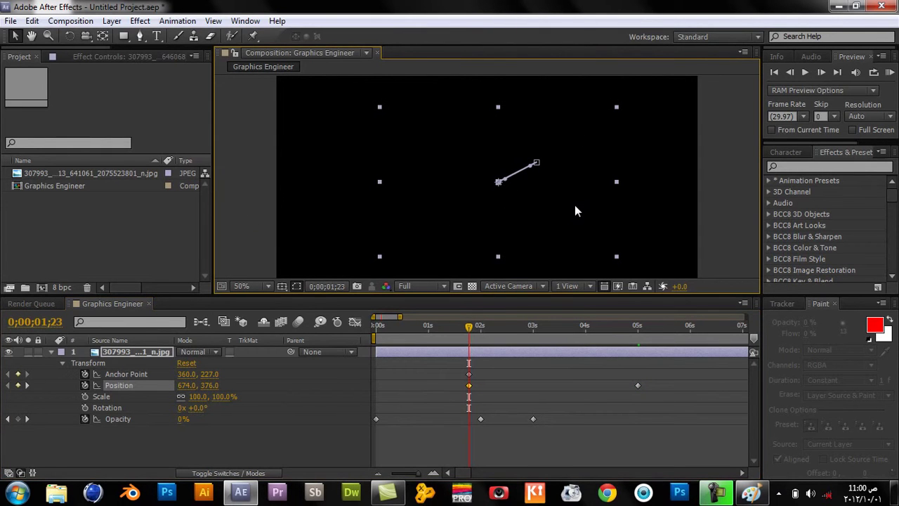
mouse_move(575, 205)
mouse_down()
mouse_move(488, 174)
mouse_move(494, 195)
mouse_move(218, 163)
mouse_up()
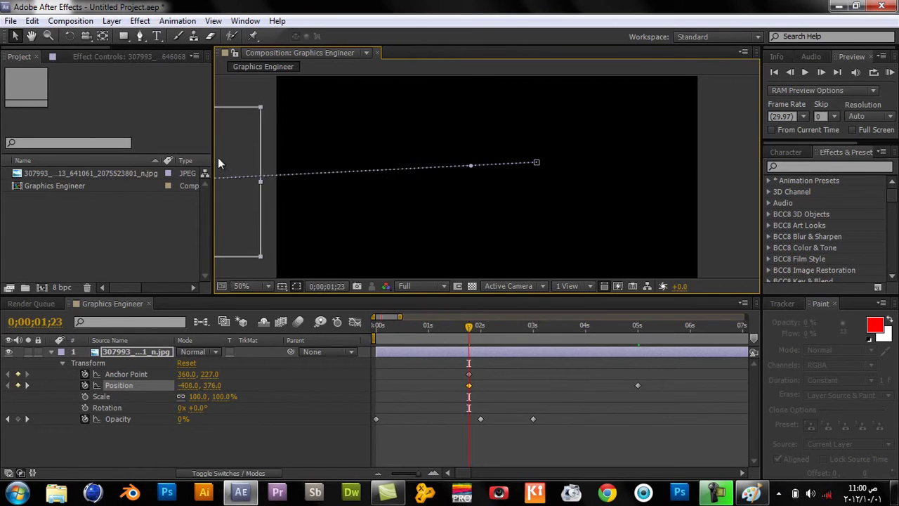
- Replace the 0;00;05;00 Position keyframe with the image centred at 760, 376
click(638, 326)
mouse_move(599, 199)
mouse_down()
mouse_move(373, 220)
mouse_move(229, 214)
mouse_up()
drag(648, 395, 622, 368)
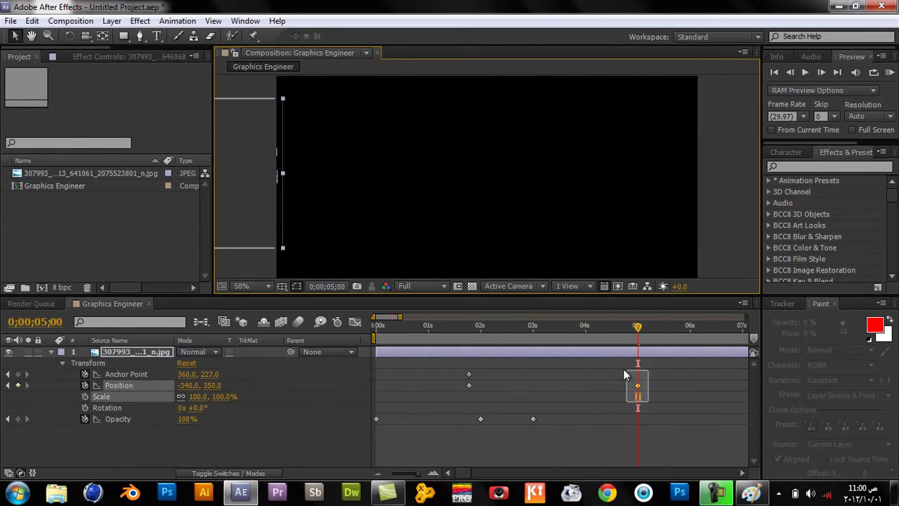
key(Delete)
drag(244, 206, 606, 213)
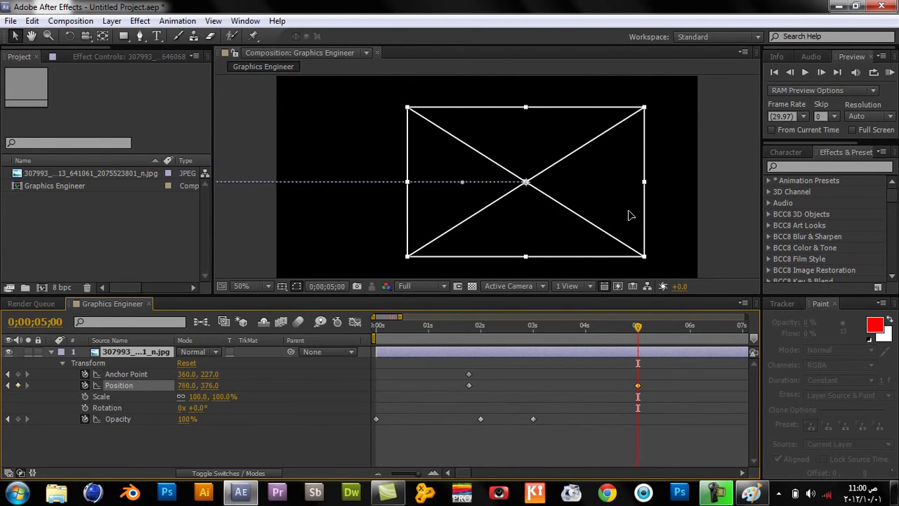
drag(606, 213, 621, 213)
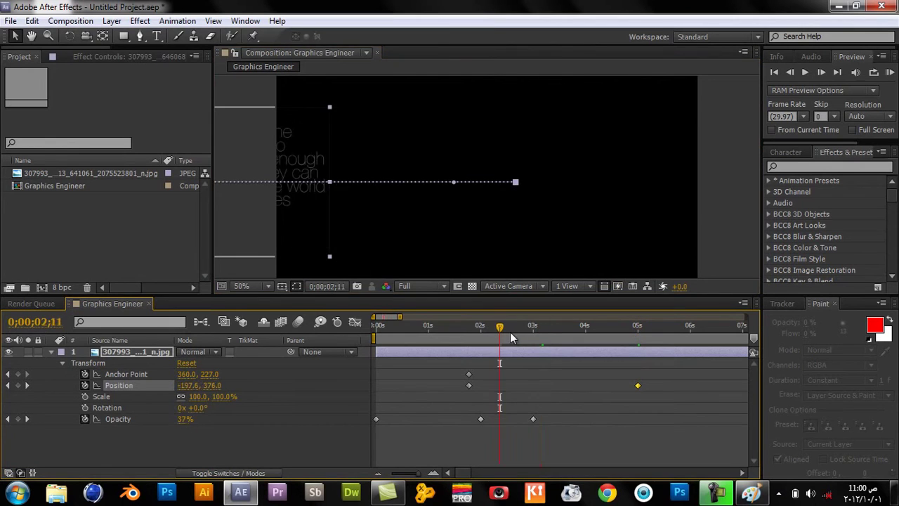
click(468, 325)
drag(469, 325, 620, 335)
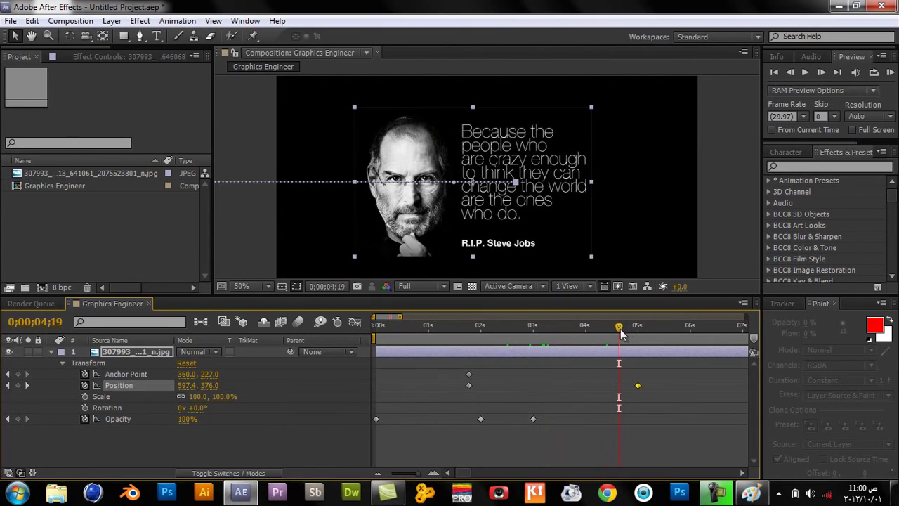
click(724, 195)
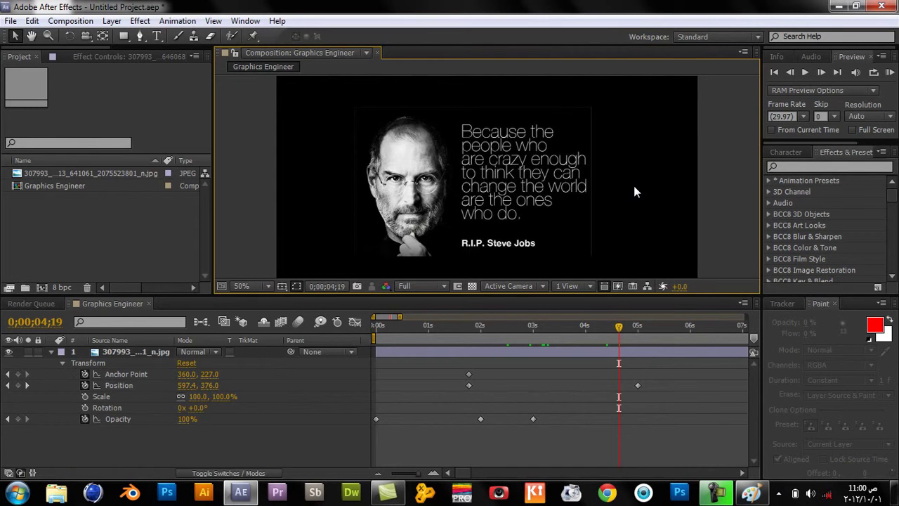
drag(564, 327, 602, 333)
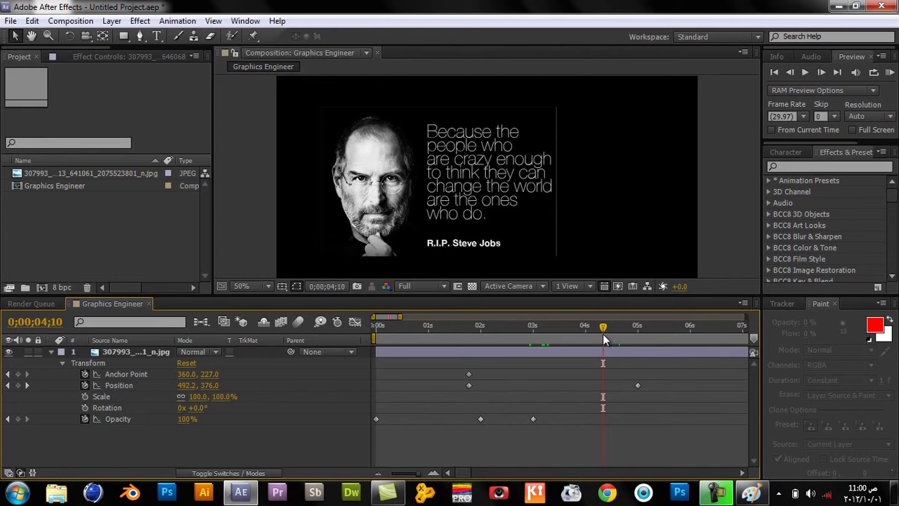
click(742, 473)
mouse_move(457, 328)
mouse_down()
mouse_move(478, 330)
mouse_move(454, 328)
mouse_up()
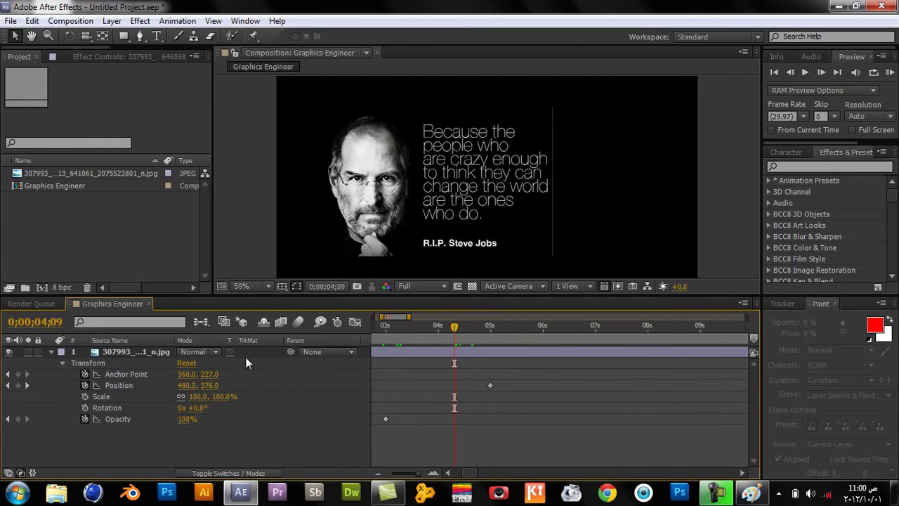
click(109, 398)
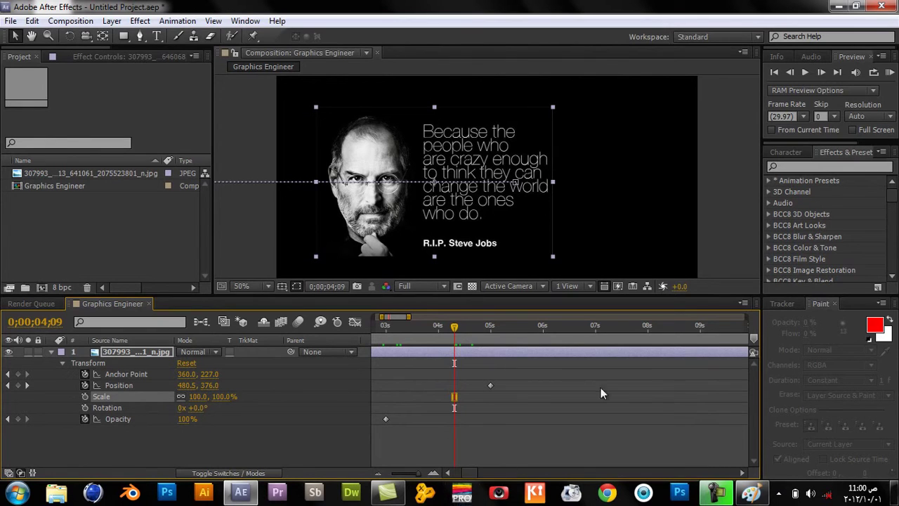
mouse_move(472, 325)
mouse_down()
mouse_move(425, 322)
mouse_move(438, 325)
mouse_up()
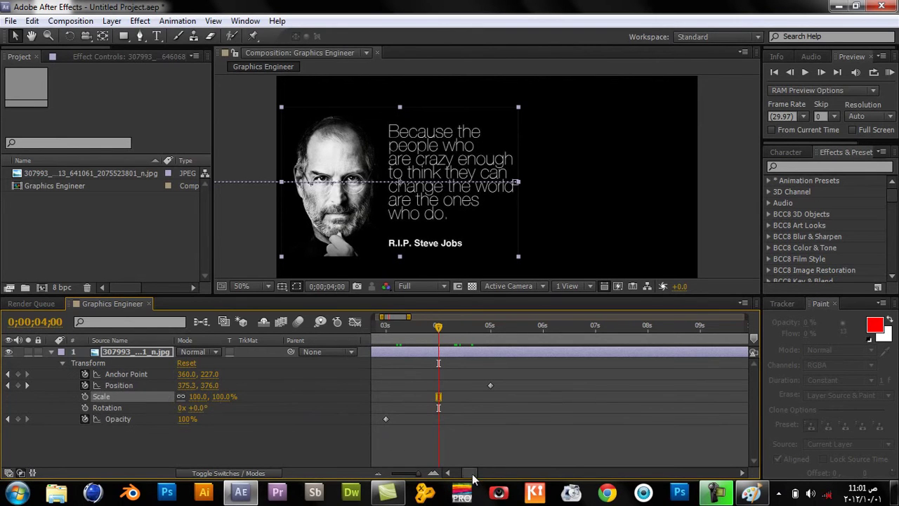
drag(474, 474, 468, 477)
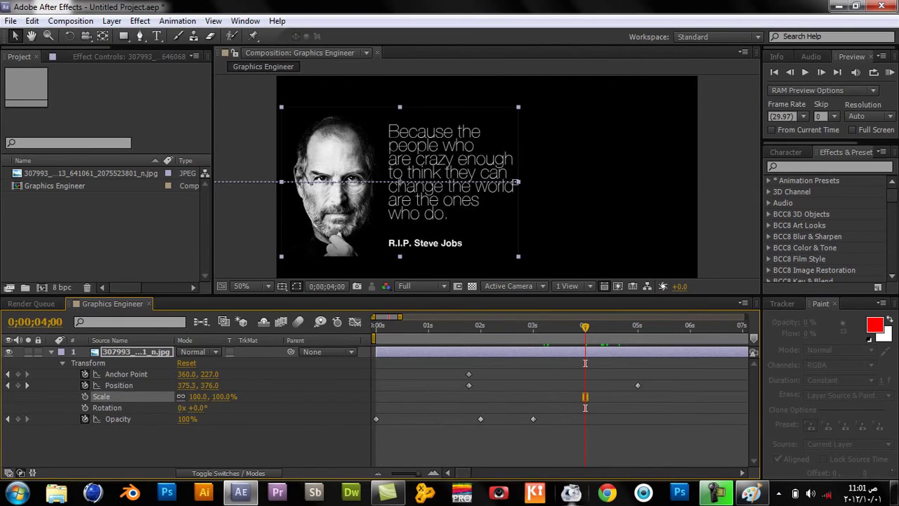
- Shift both fade-in Opacity keyframes later, to roughly 3.4 s and 4 s, then view 0;00;04;21
mouse_move(507, 327)
mouse_down()
mouse_move(485, 334)
mouse_move(502, 335)
mouse_up()
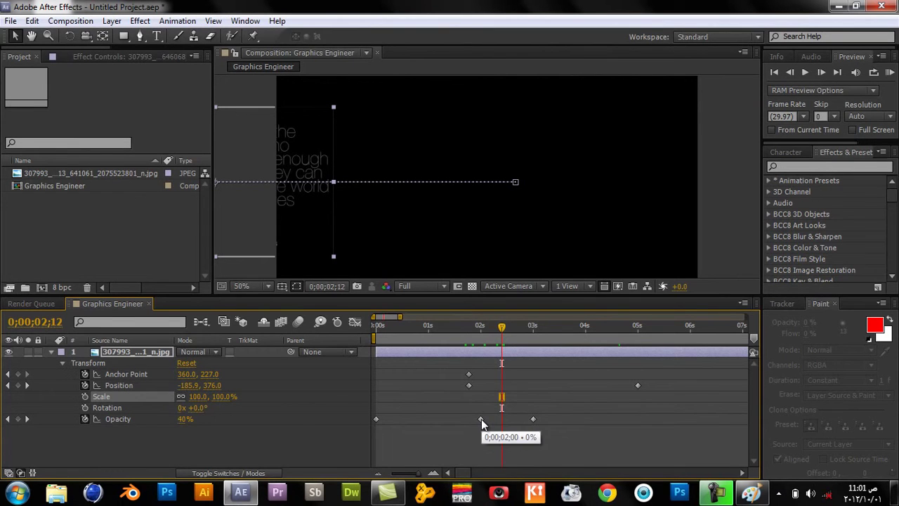
drag(482, 418, 500, 419)
mouse_move(508, 327)
mouse_down()
mouse_move(528, 328)
mouse_move(508, 332)
mouse_up()
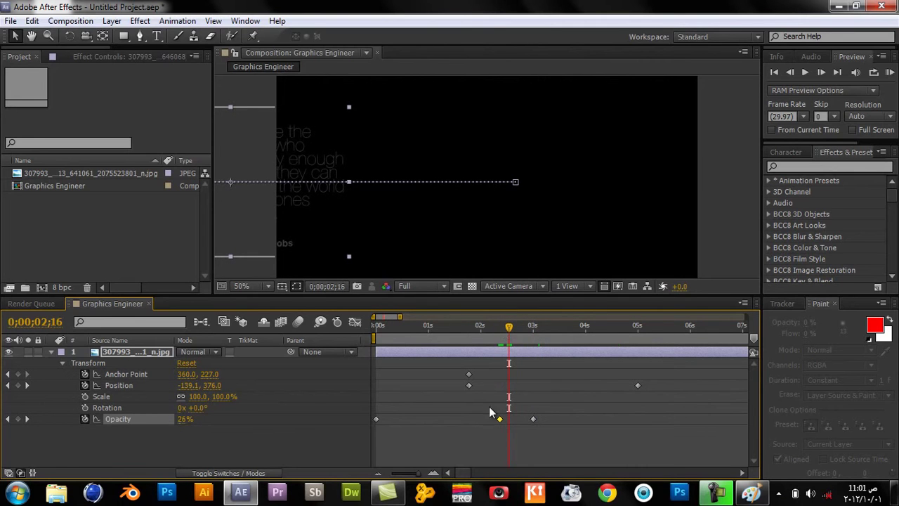
click(526, 415)
mouse_move(546, 428)
mouse_down()
mouse_move(471, 404)
mouse_move(553, 418)
mouse_up()
drag(545, 330, 589, 328)
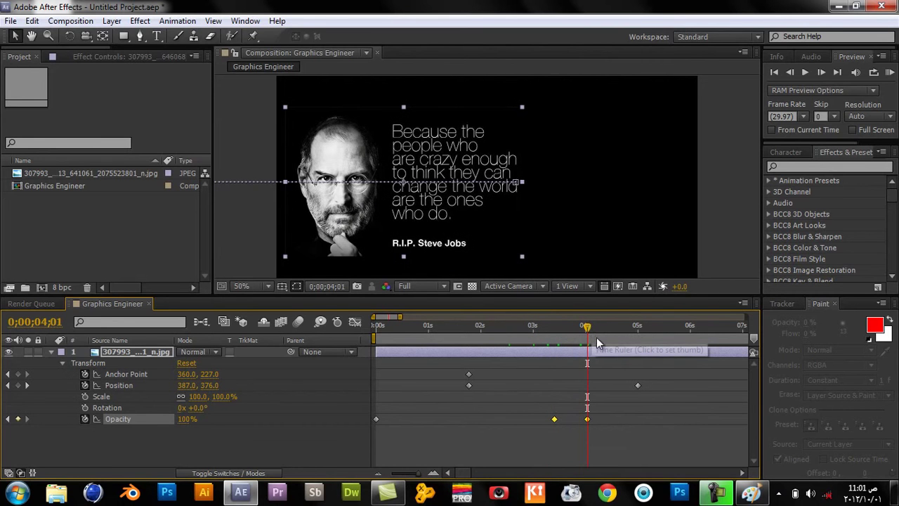
click(621, 326)
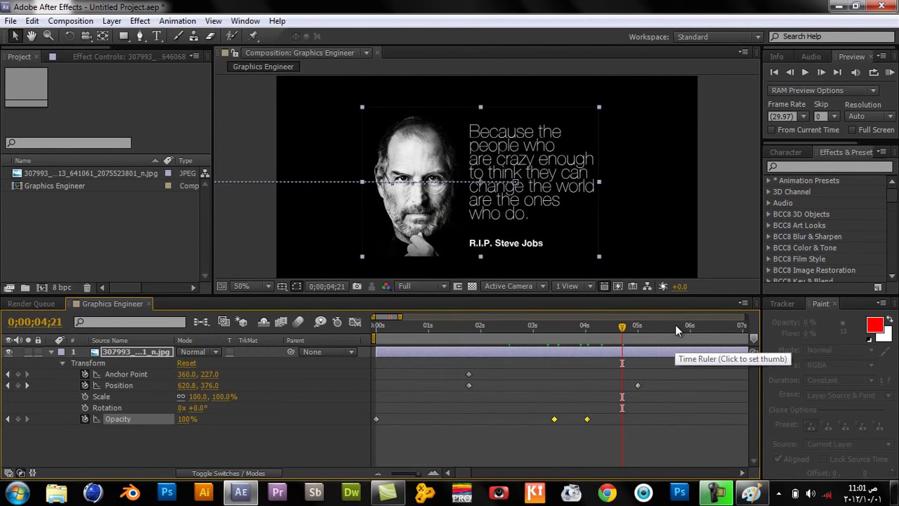
drag(362, 109, 313, 67)
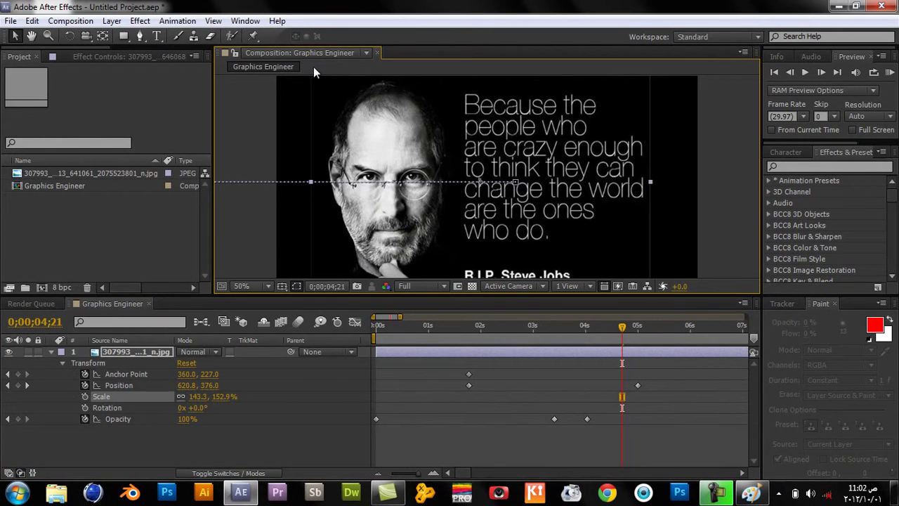
key(ctrl+z)
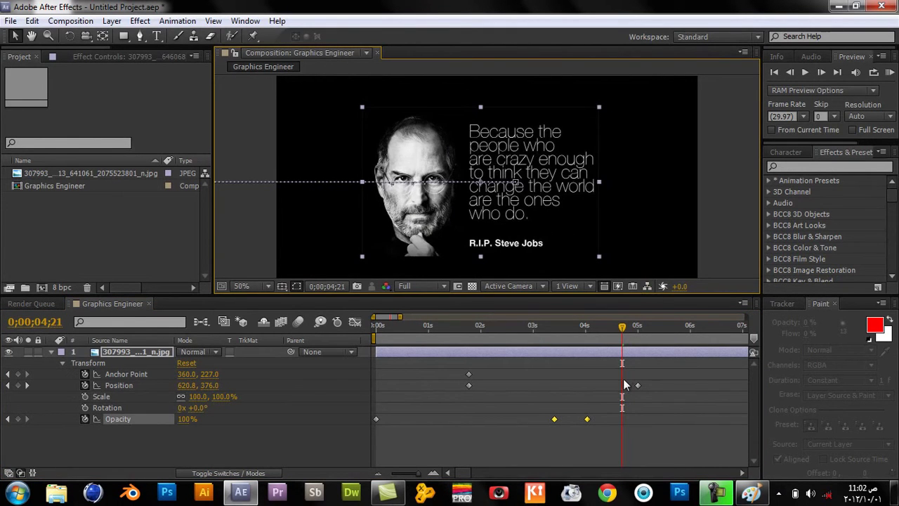
drag(621, 328, 598, 328)
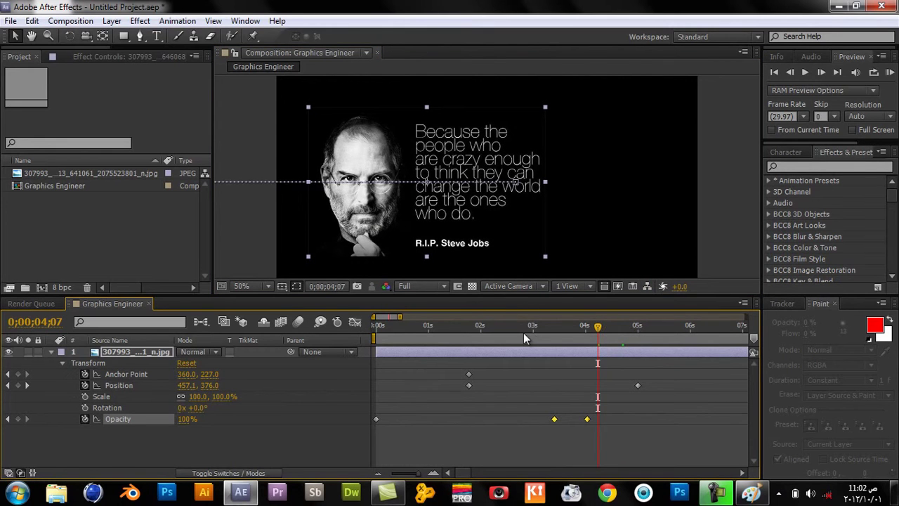
click(610, 327)
mouse_move(613, 331)
mouse_down()
mouse_move(622, 327)
mouse_move(597, 327)
mouse_move(613, 330)
mouse_up()
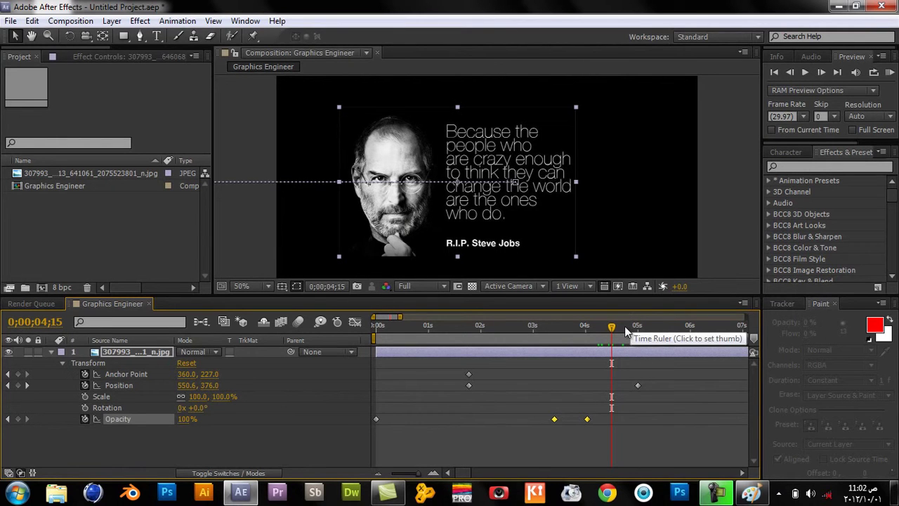
drag(613, 329, 619, 332)
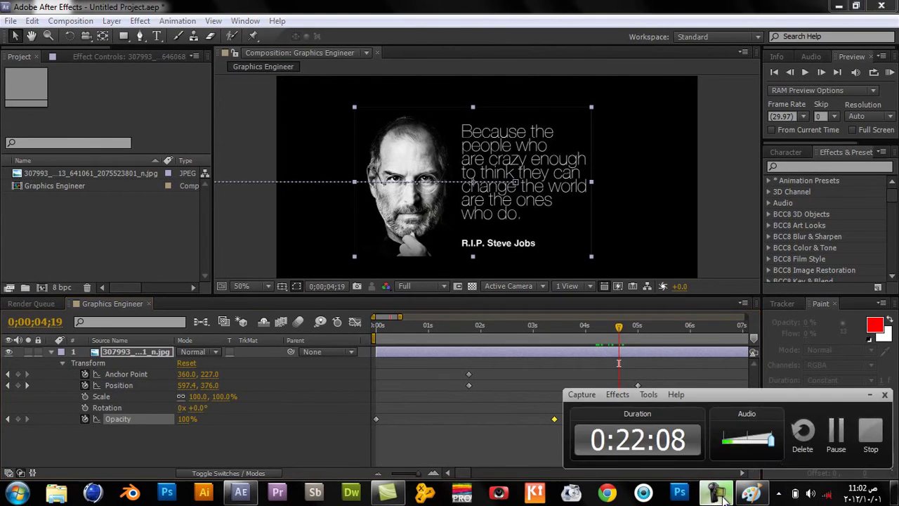
click(840, 430)
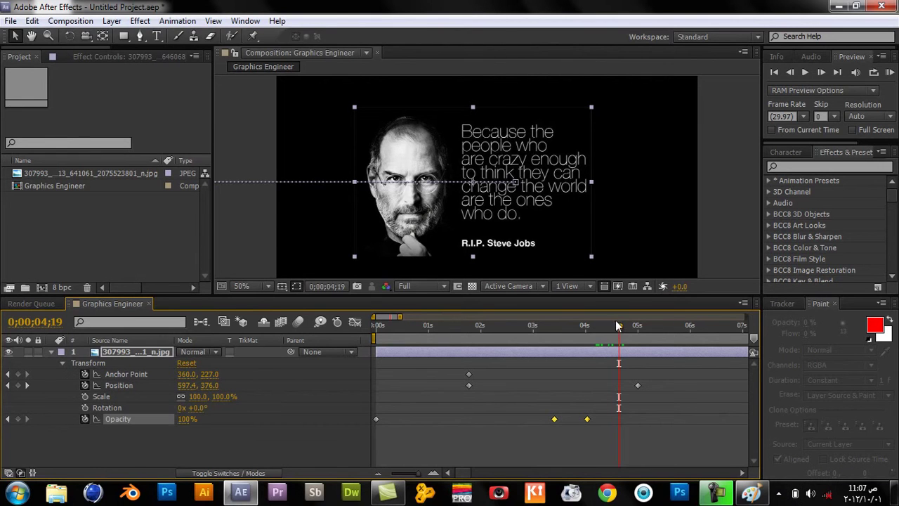
- Try and undo a Scale keyframe, then scrub to 0;00;05;26 where the slide ends
drag(618, 327, 613, 316)
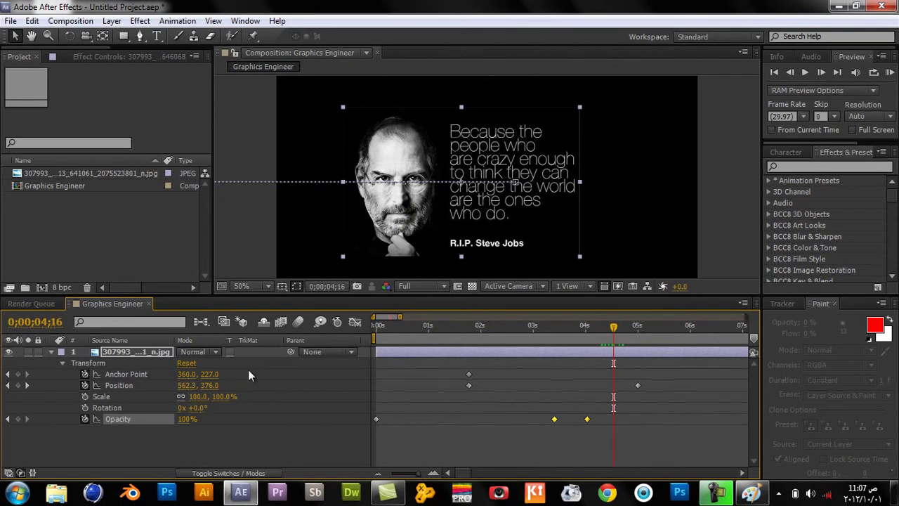
click(85, 396)
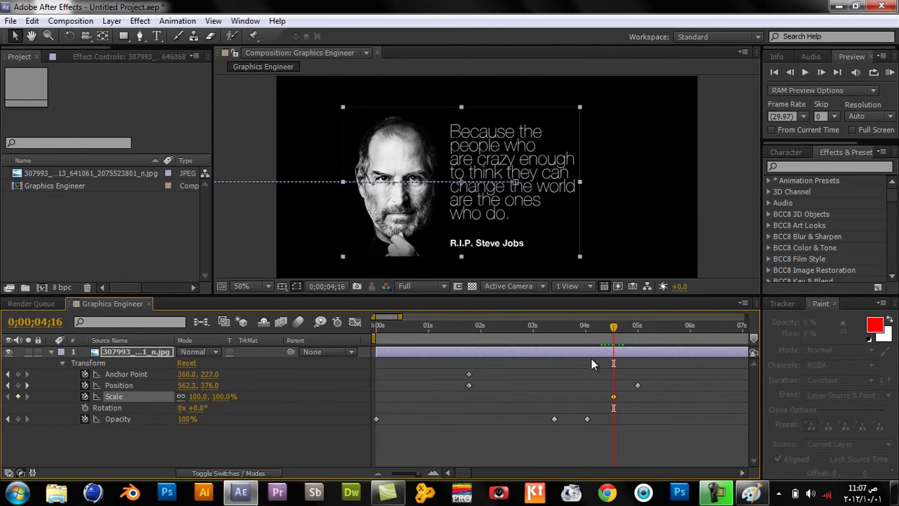
key(ctrl+z)
mouse_move(655, 325)
mouse_down()
mouse_move(643, 326)
mouse_move(684, 325)
mouse_up()
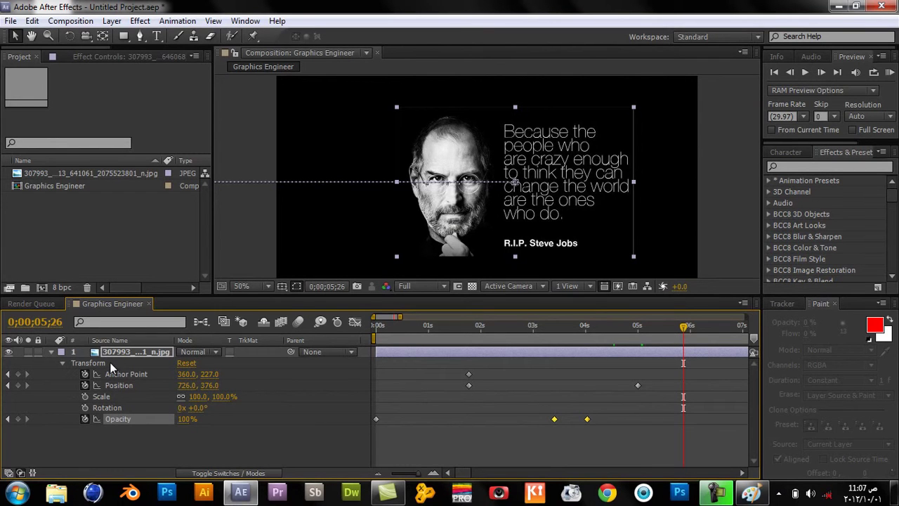
- Move the slide's ending Position keyframe out to about 7 seconds
drag(607, 327, 603, 324)
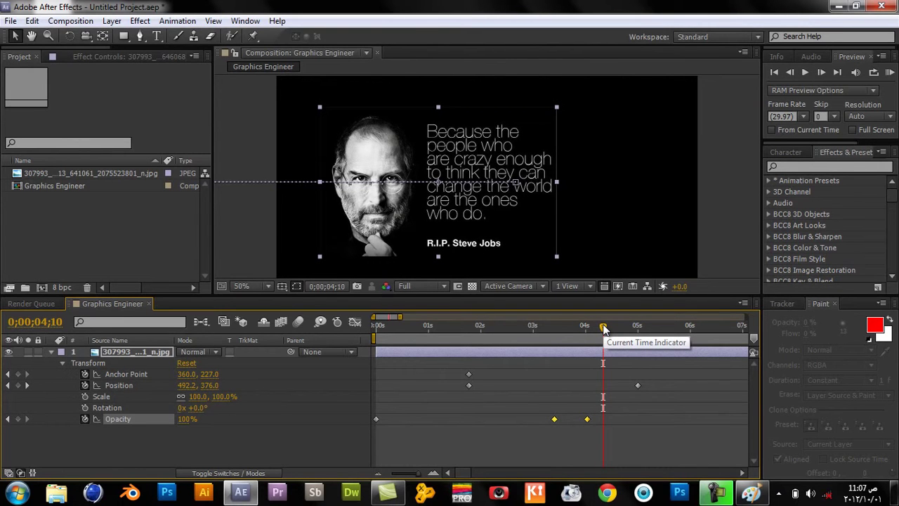
click(614, 328)
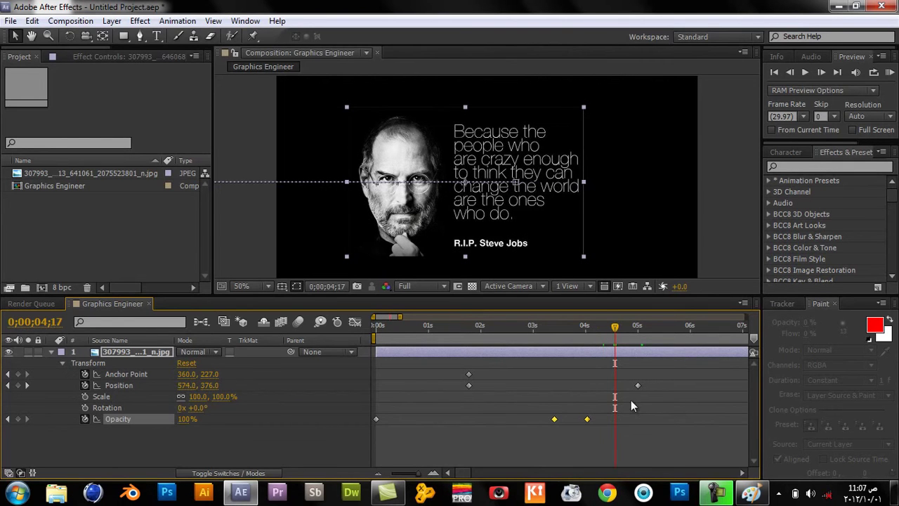
drag(634, 387, 744, 385)
click(649, 327)
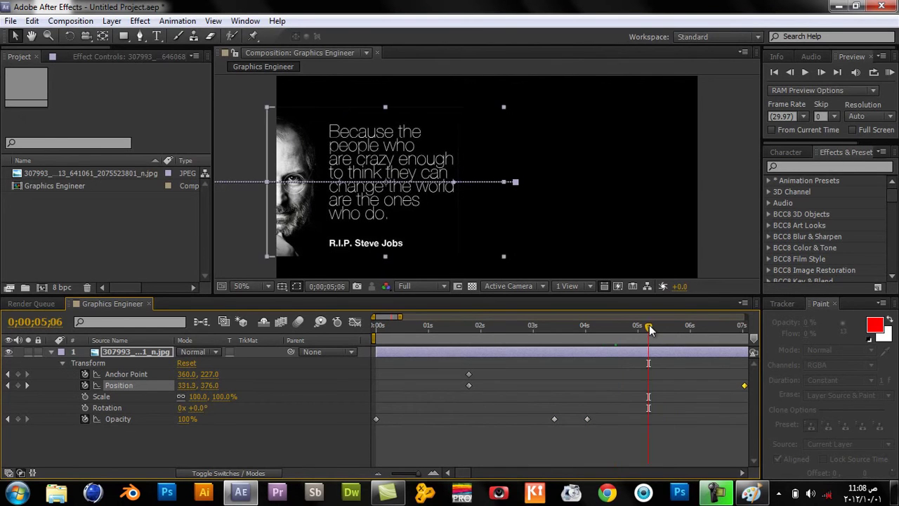
- Add a 100% Scale keyframe at 0;00;05;13
drag(649, 328, 660, 328)
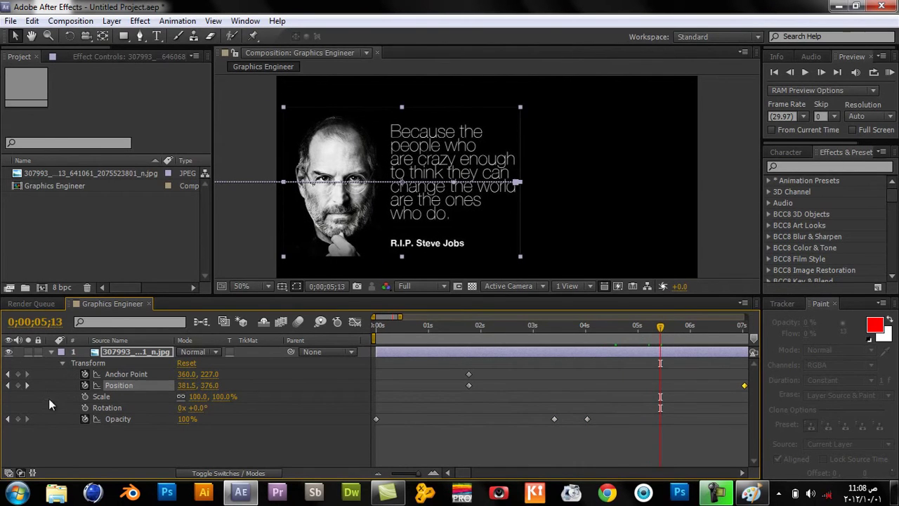
click(85, 396)
click(741, 472)
click(743, 473)
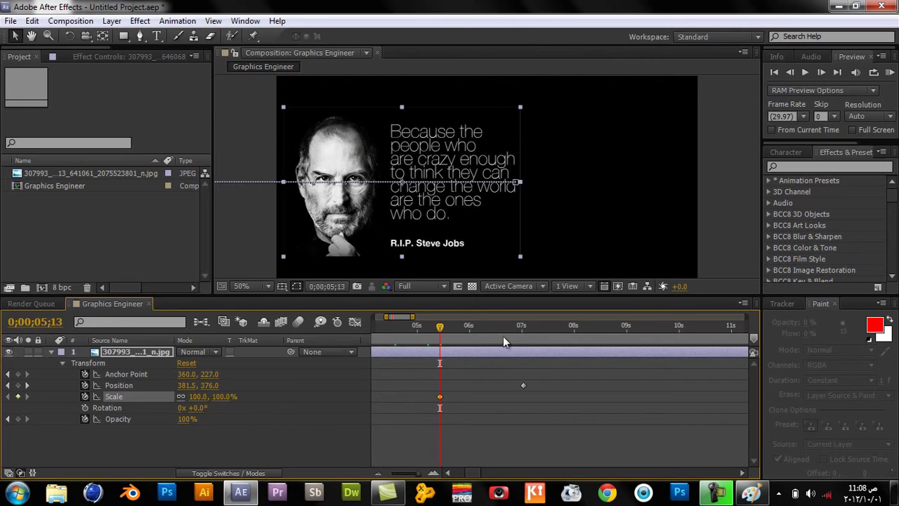
- At 0;00;07;05, test and undo trial scale values, then set the Scale keyframe to 77%
drag(517, 326, 531, 329)
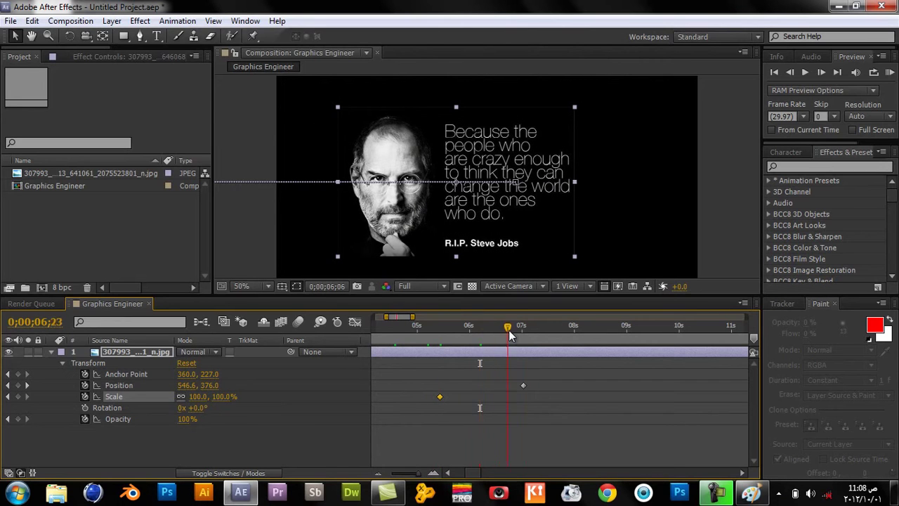
drag(217, 401, 308, 401)
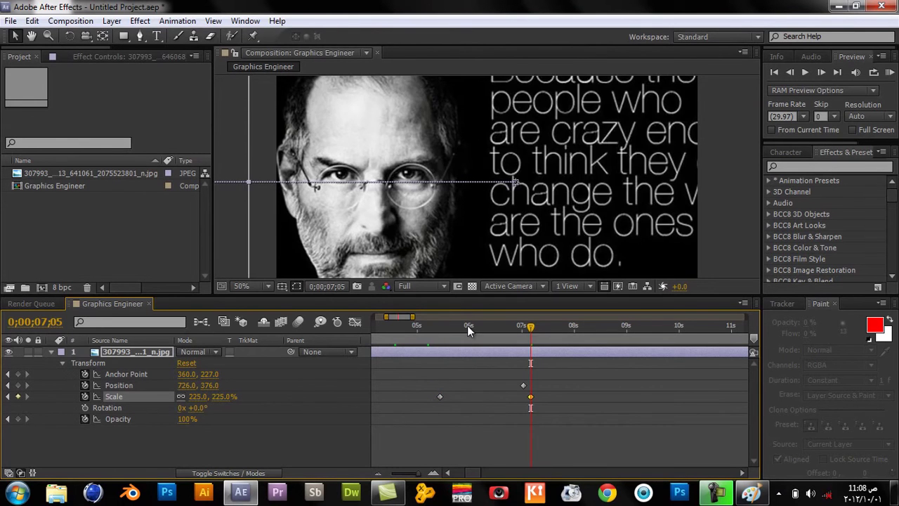
drag(467, 325, 469, 326)
drag(515, 328, 528, 327)
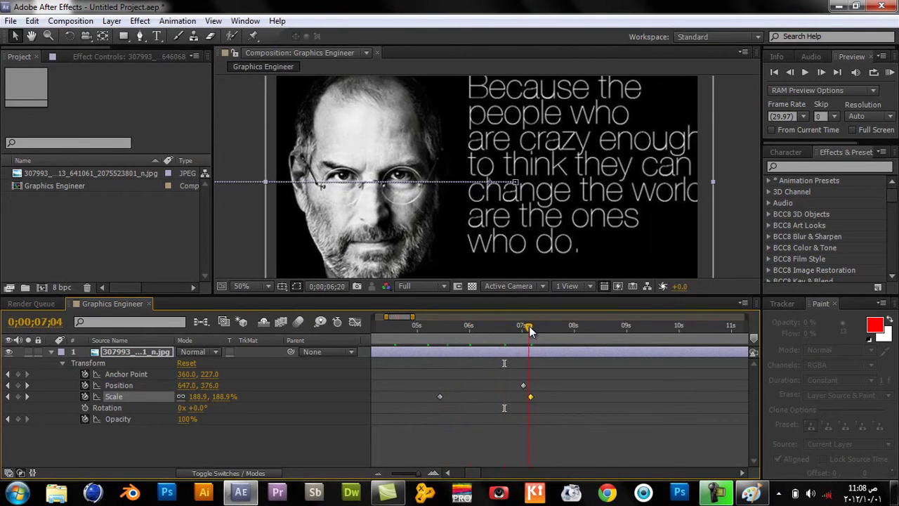
drag(218, 398, 98, 397)
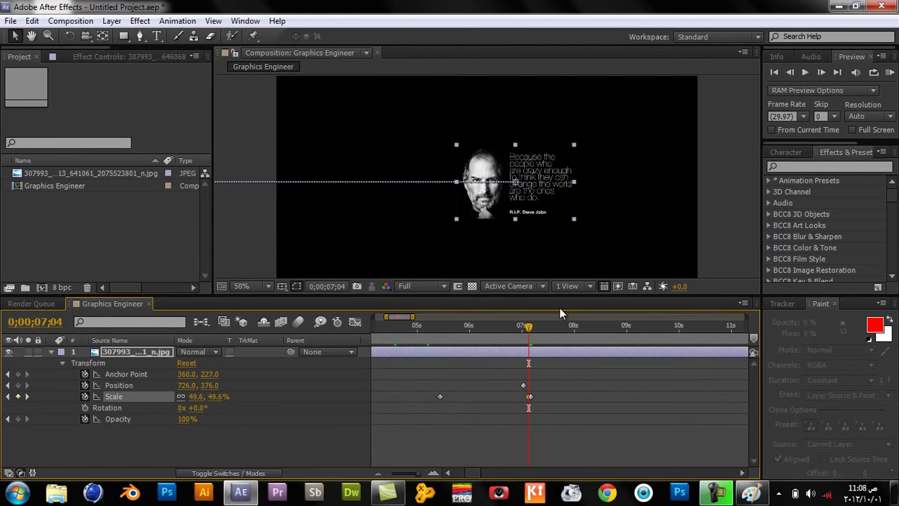
key(ctrl+z)
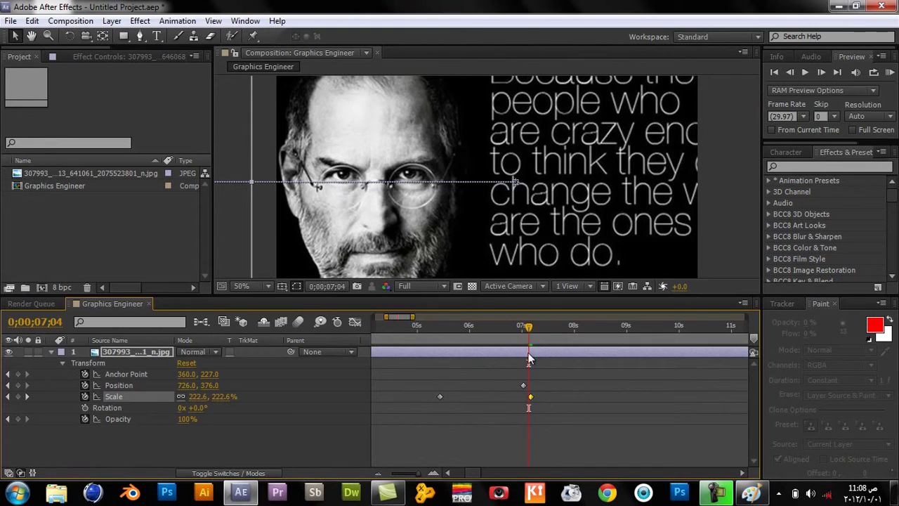
drag(529, 331, 530, 345)
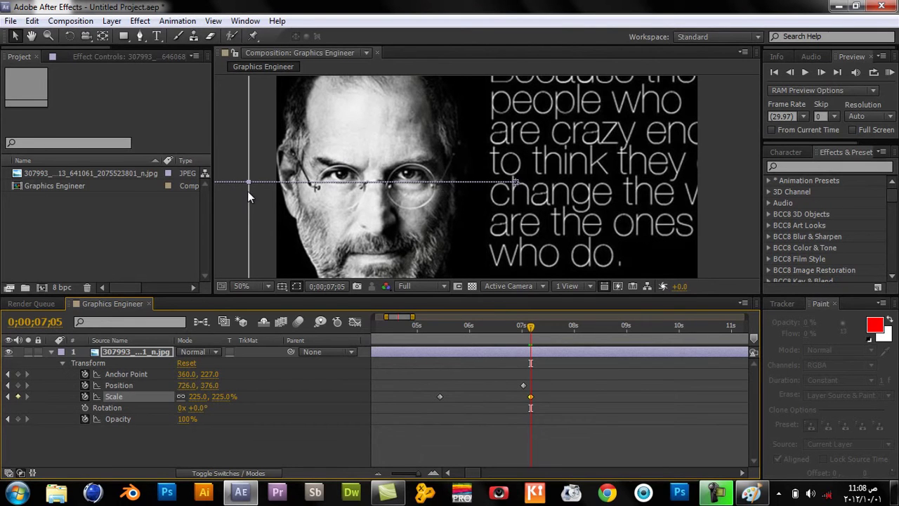
drag(248, 181, 394, 226)
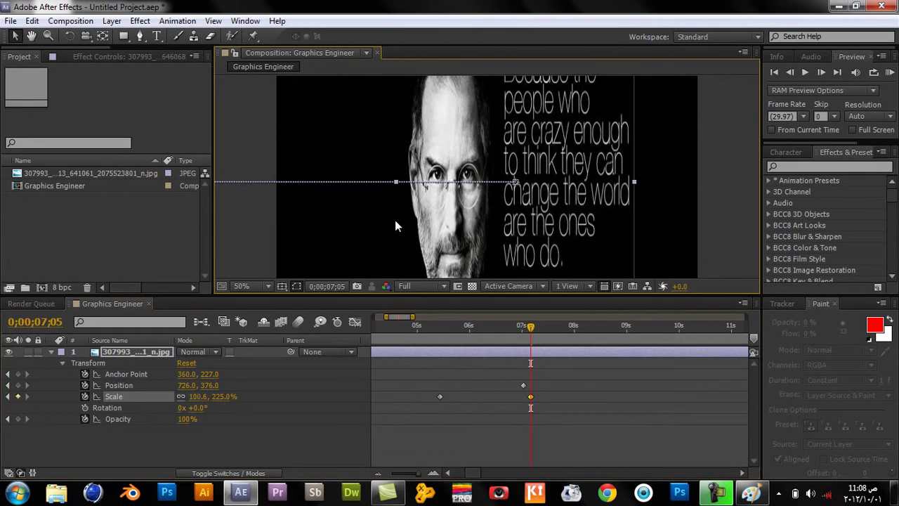
key(ctrl+z)
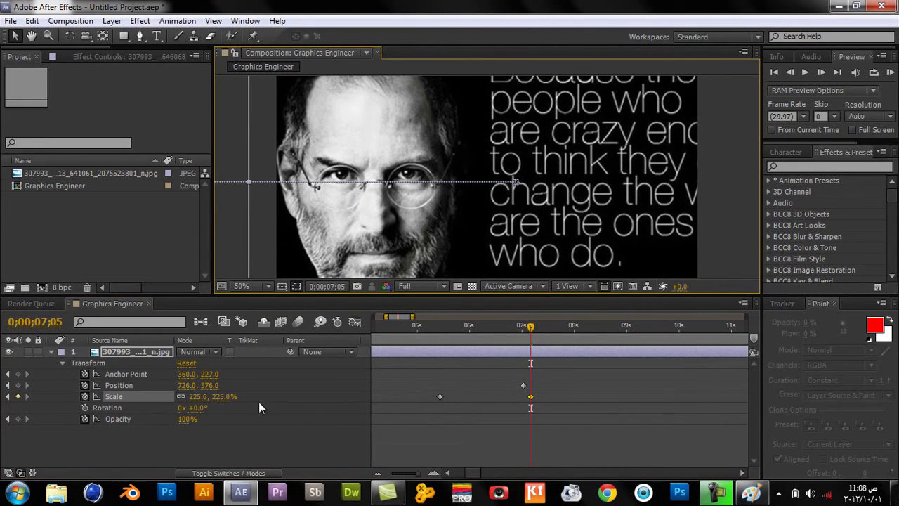
drag(218, 408, 41, 405)
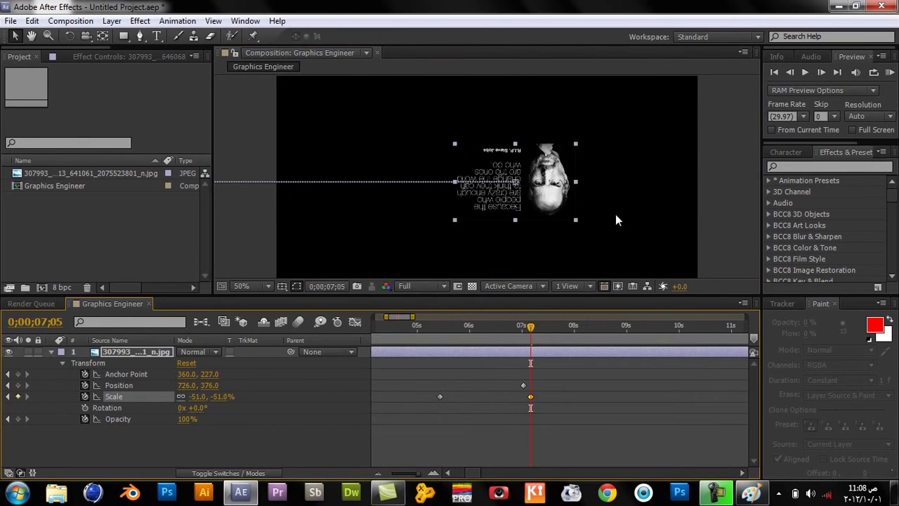
drag(211, 396, 294, 393)
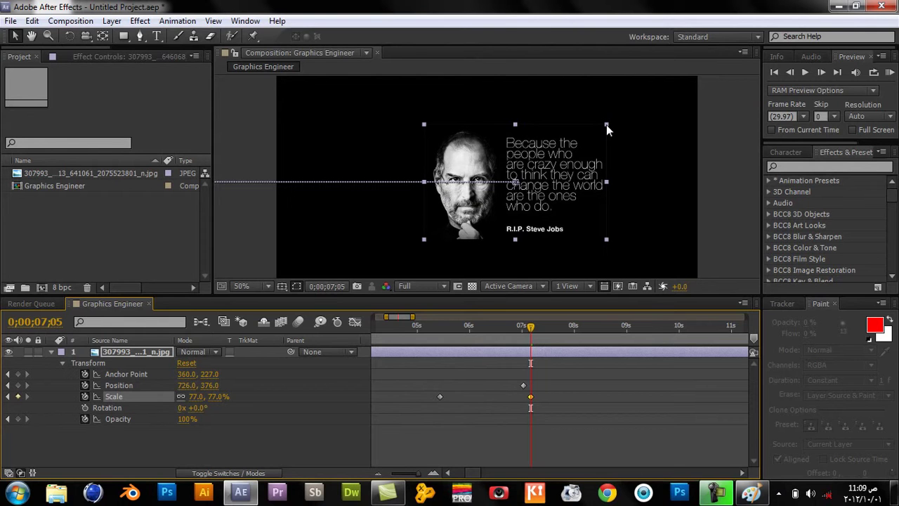
- Try enlarging the quote image from its corner, undoing each resize attempt
mouse_move(606, 124)
mouse_down()
mouse_move(592, 127)
mouse_move(638, 158)
mouse_up()
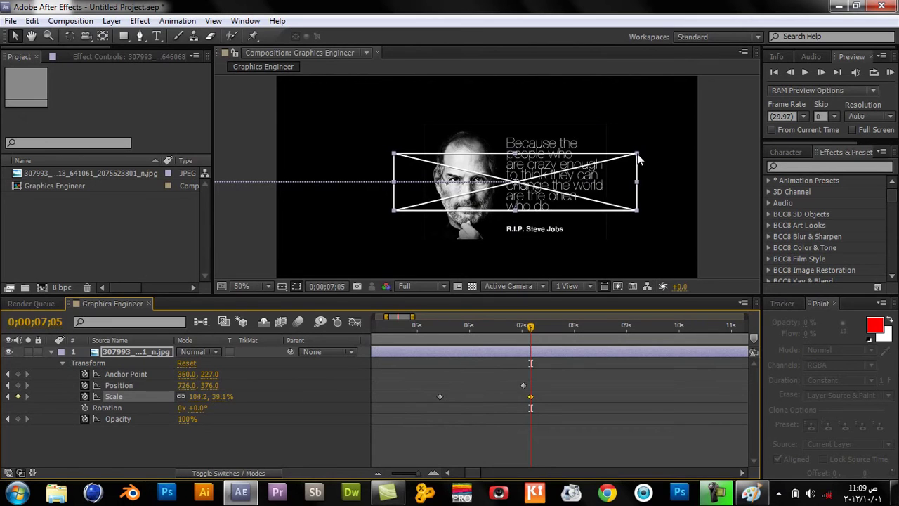
mouse_move(638, 158)
mouse_down()
mouse_move(680, 149)
mouse_move(640, 185)
mouse_up()
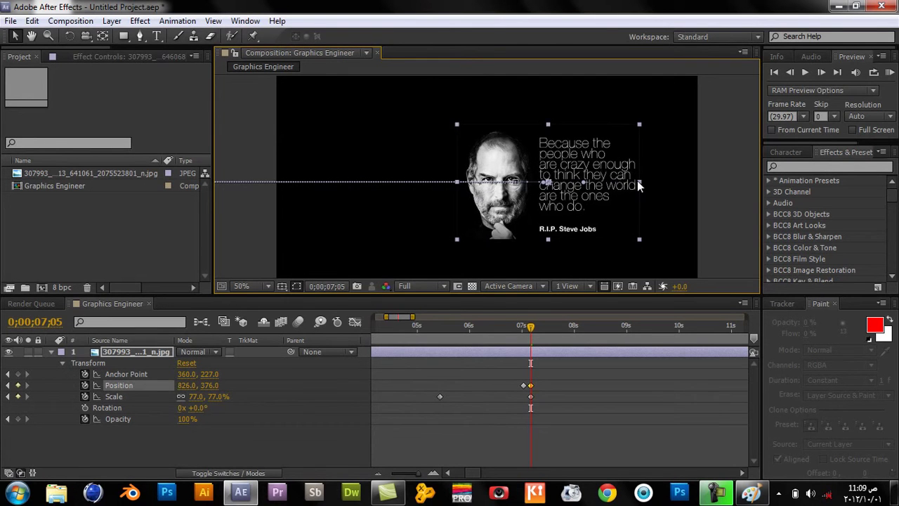
key(ctrl+z)
drag(606, 181, 668, 177)
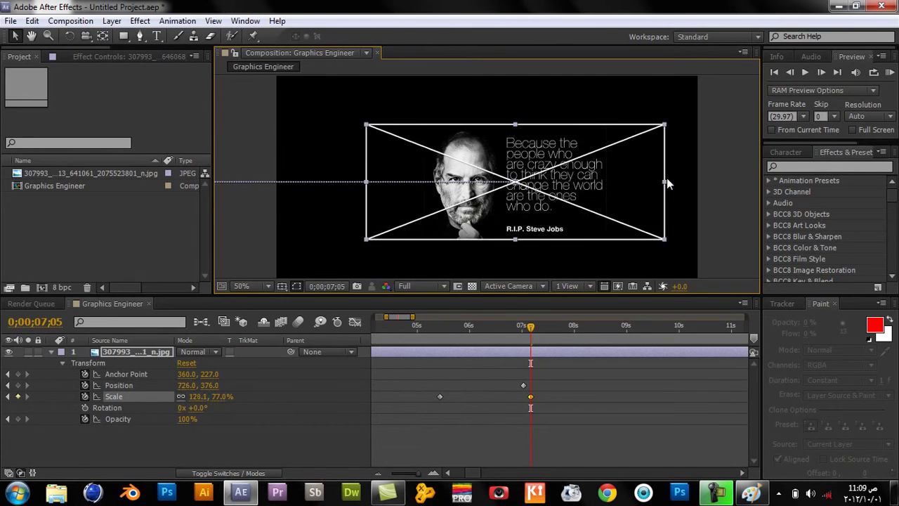
key(ctrl+z)
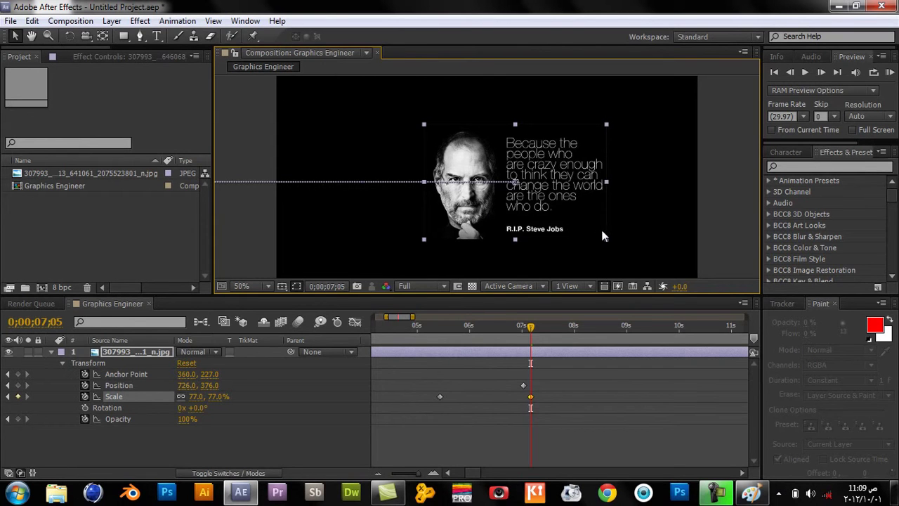
drag(607, 181, 698, 186)
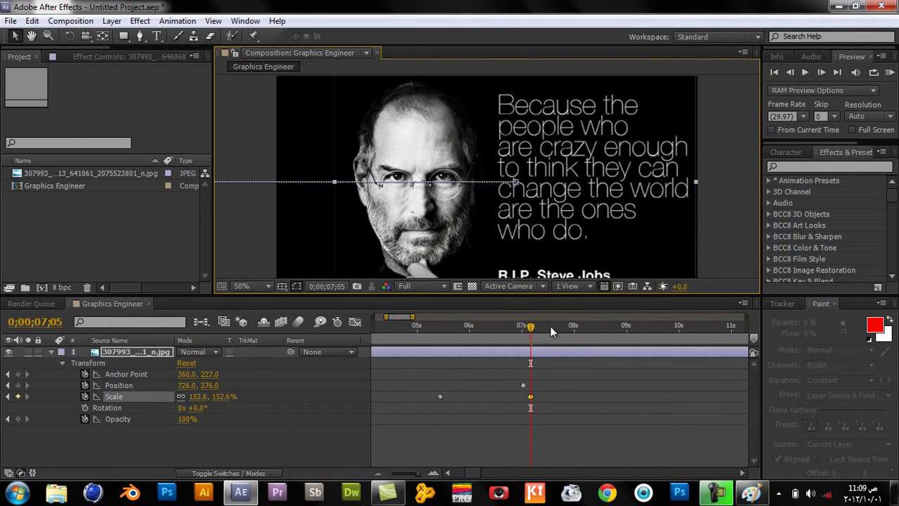
key(ctrl+z)
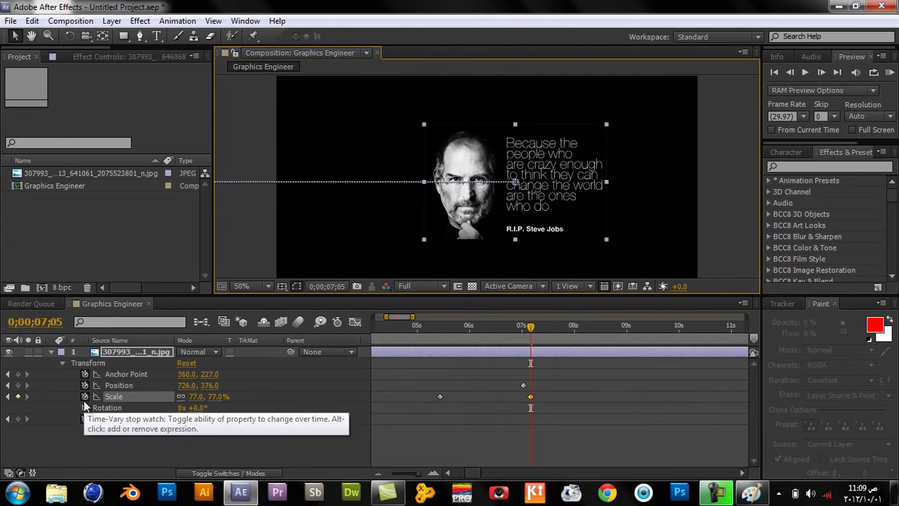
- Set the image's Scale to 100% and remove the Scale animation keyframes
click(218, 397)
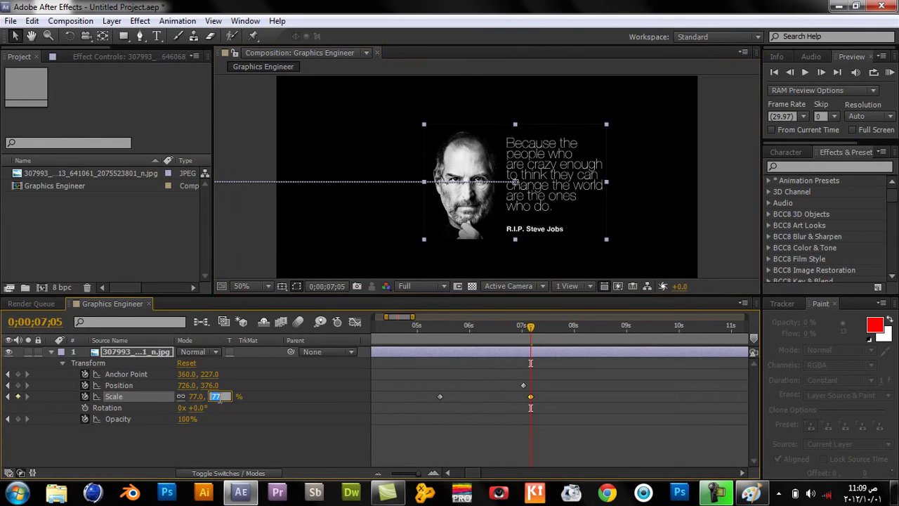
text(100)
key(Return)
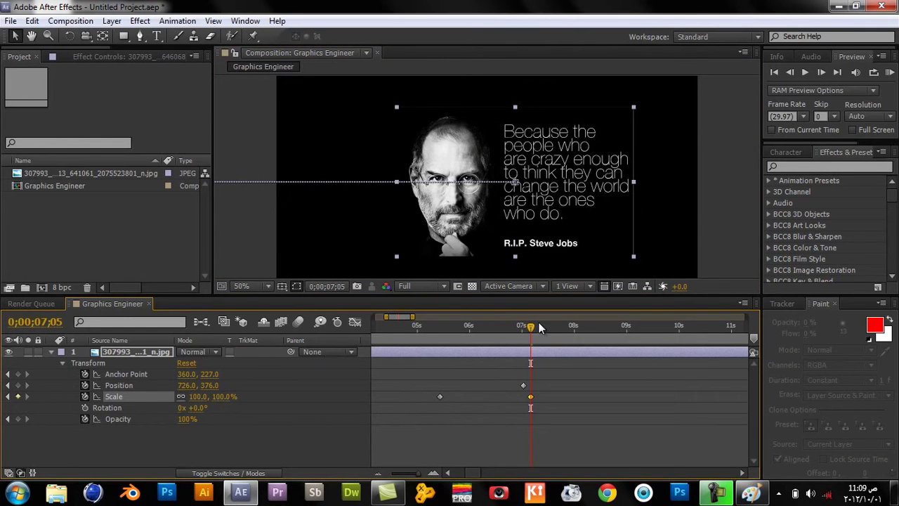
drag(501, 333, 439, 334)
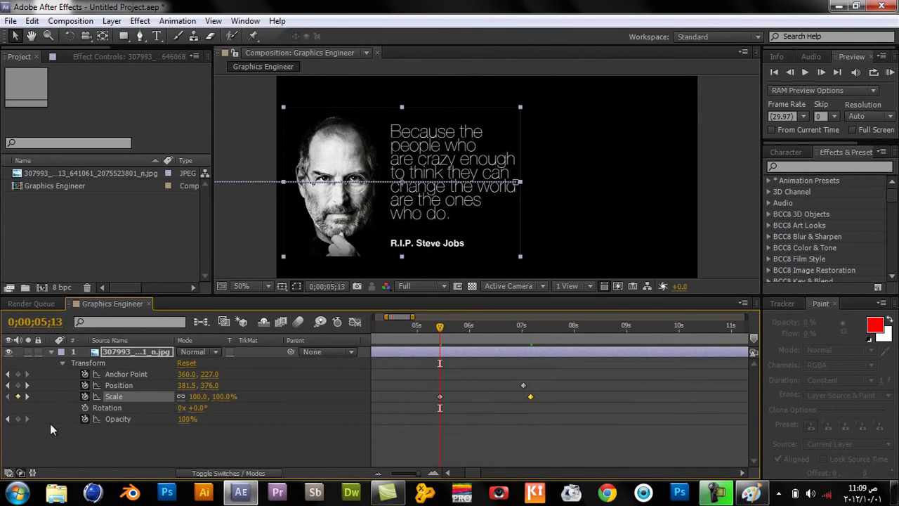
click(85, 396)
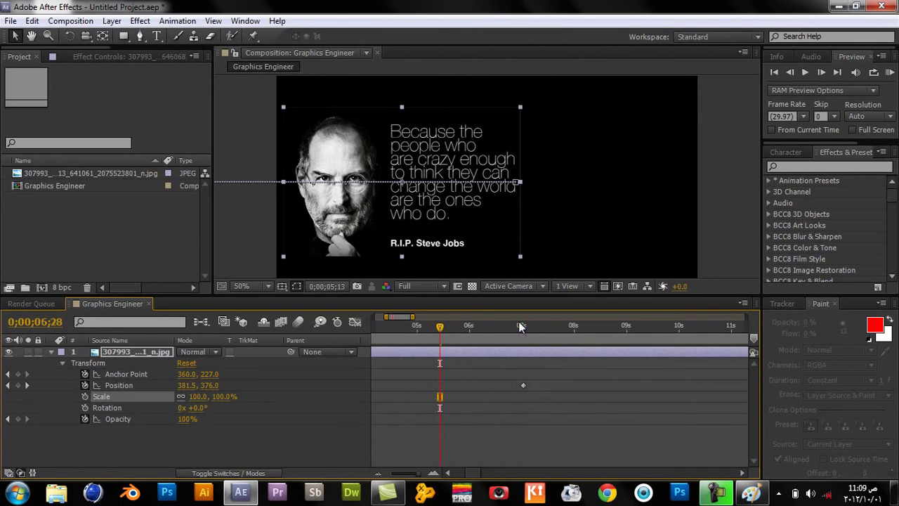
- At about 07;29, move the quote image up and right to add a Position keyframe
drag(519, 327, 575, 326)
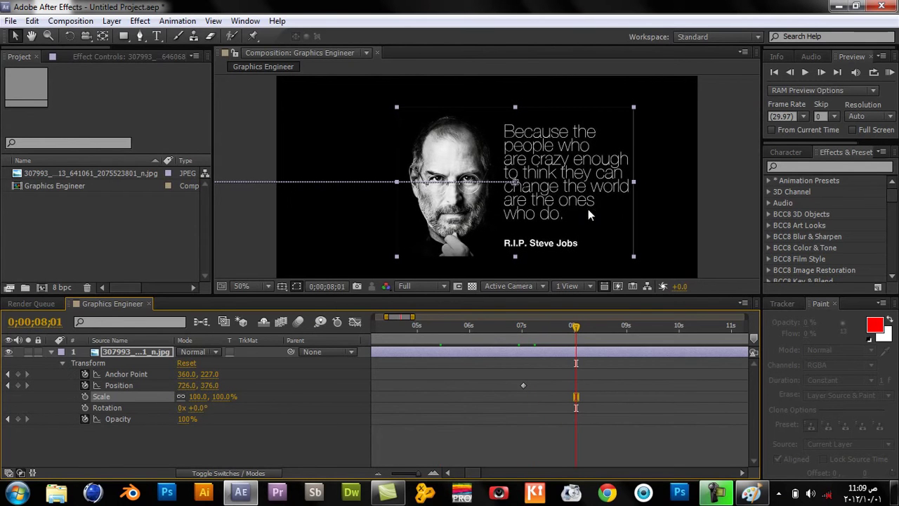
drag(524, 326, 542, 327)
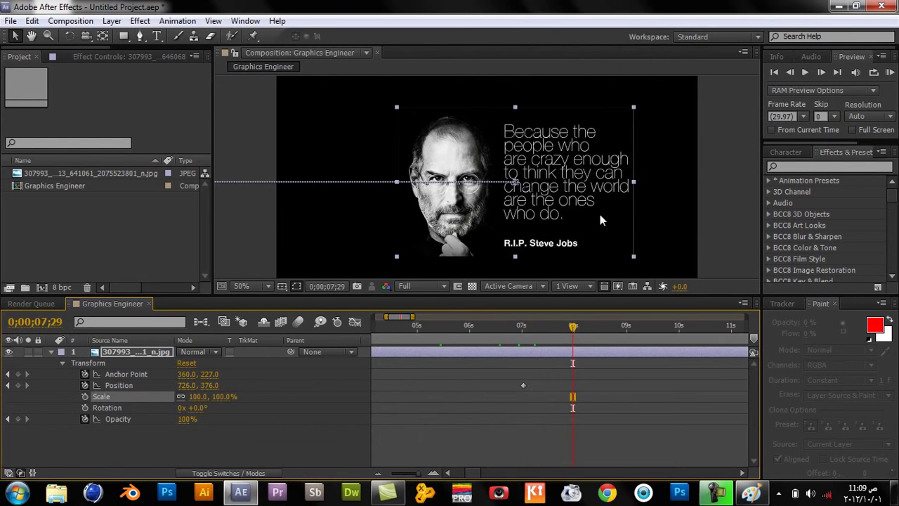
drag(600, 214, 747, 132)
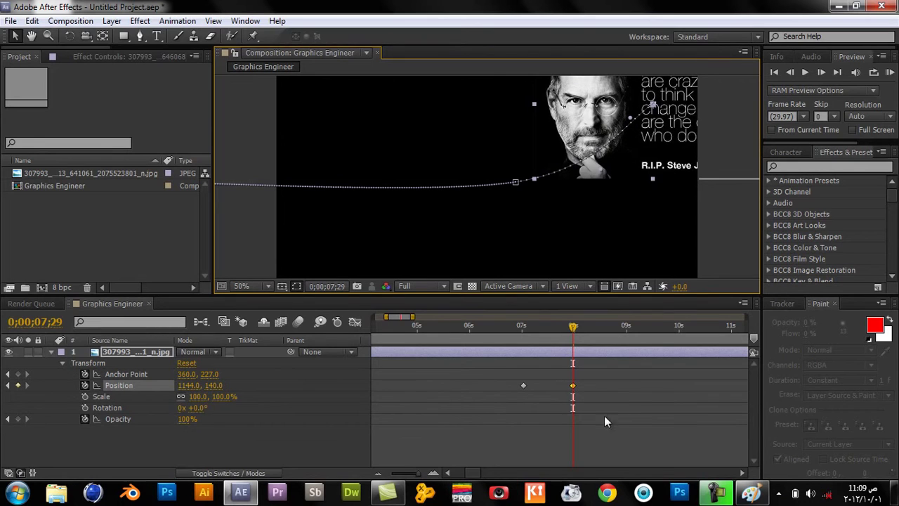
- Add Position keyframes at 08;23, 09;23 and near 11 s, moving the image down-left then left
drag(539, 327, 548, 328)
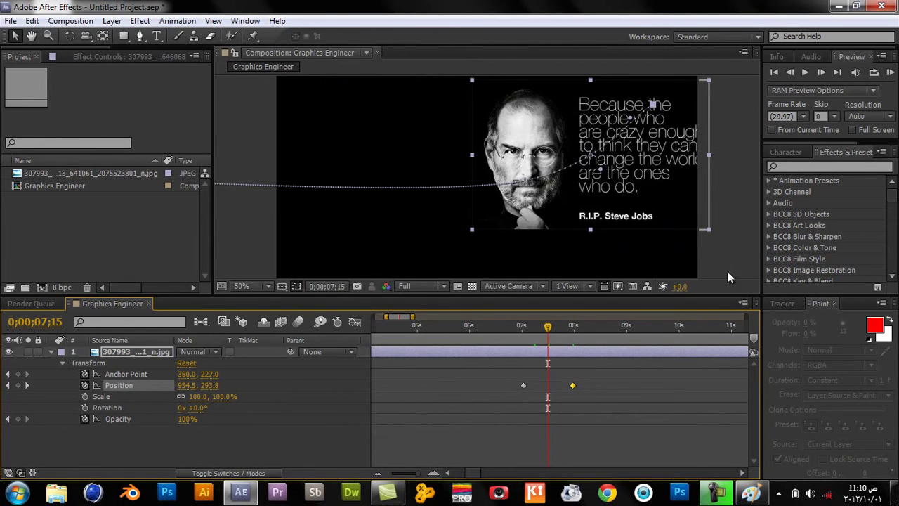
click(615, 334)
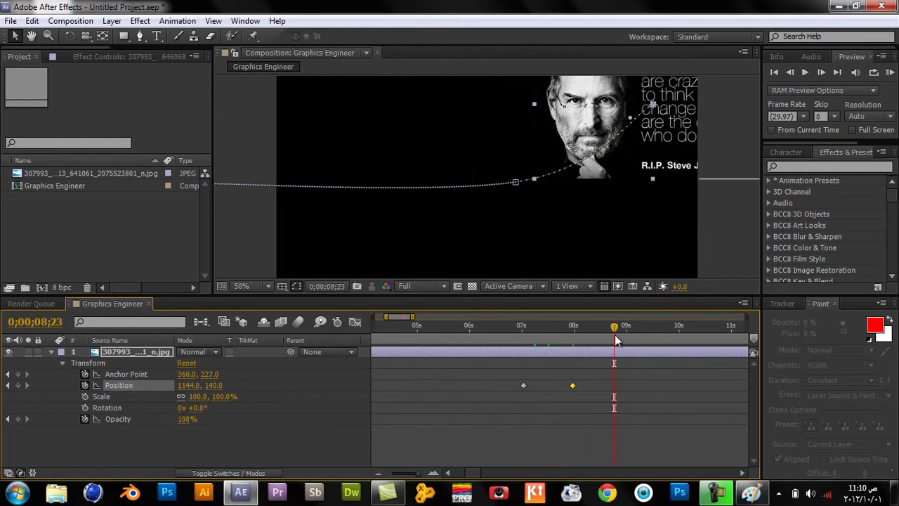
drag(607, 116, 495, 263)
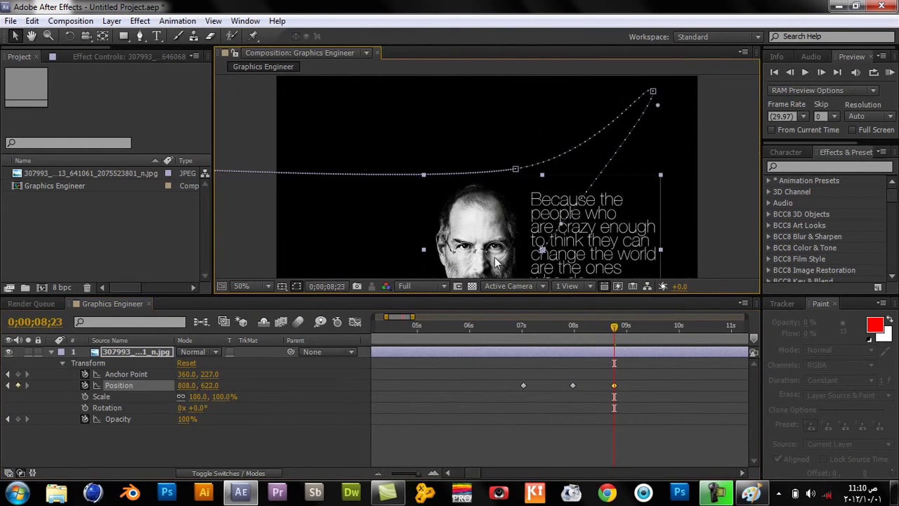
click(666, 329)
mouse_move(512, 246)
mouse_down()
mouse_move(414, 236)
mouse_move(381, 144)
mouse_up()
click(724, 329)
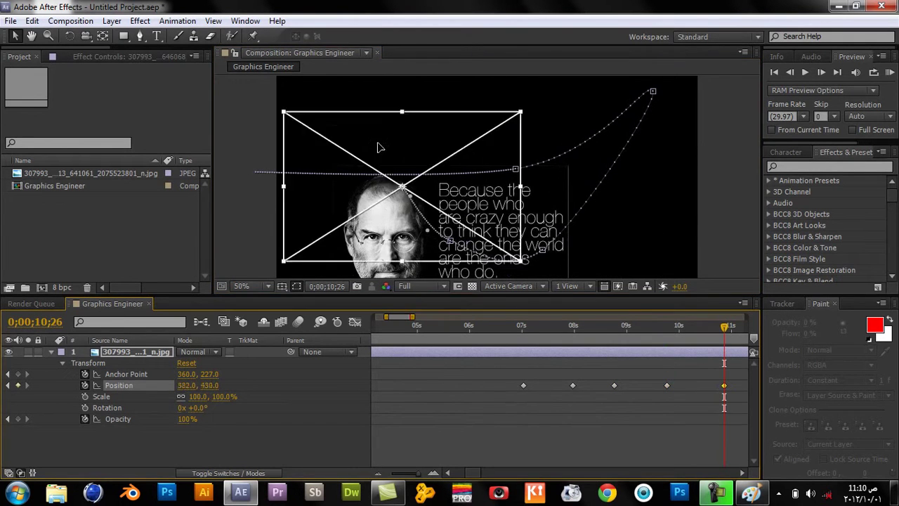
- Preview the motion from its start, then park at 10;02 with 07s–14s in view
click(532, 336)
key(space)
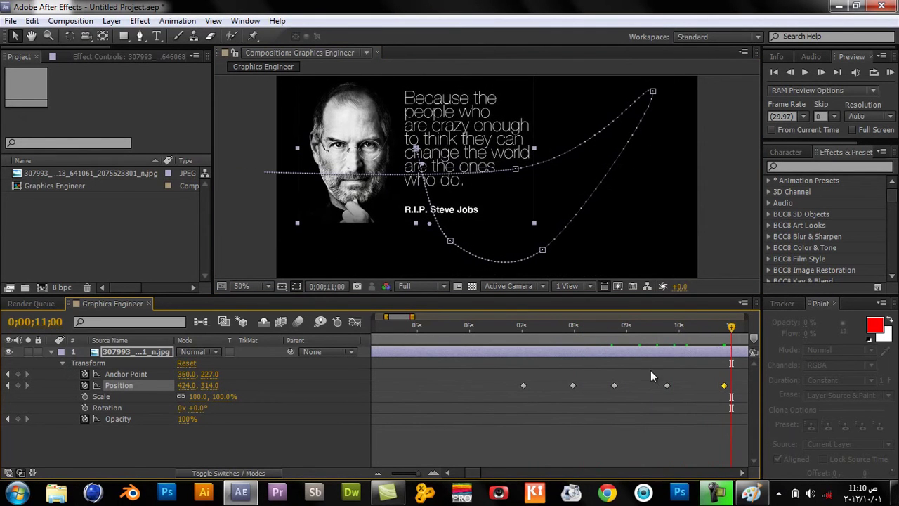
drag(503, 325, 515, 325)
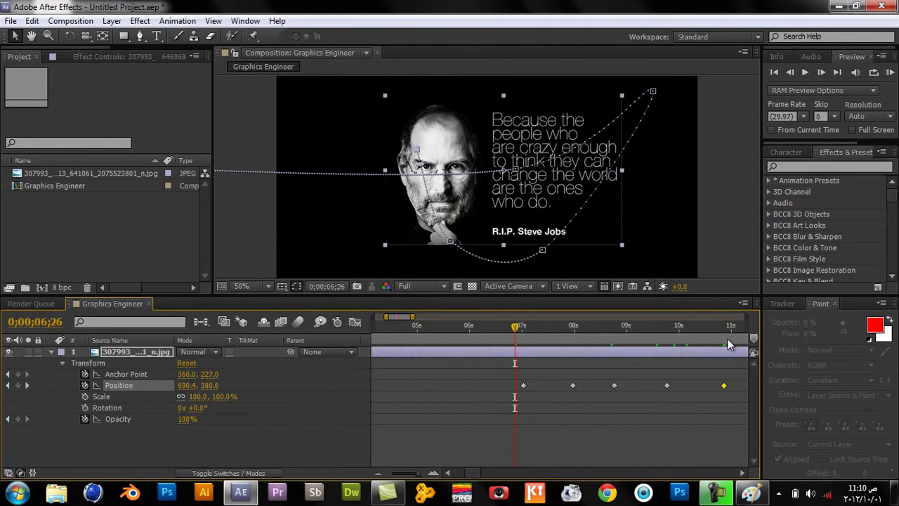
click(682, 325)
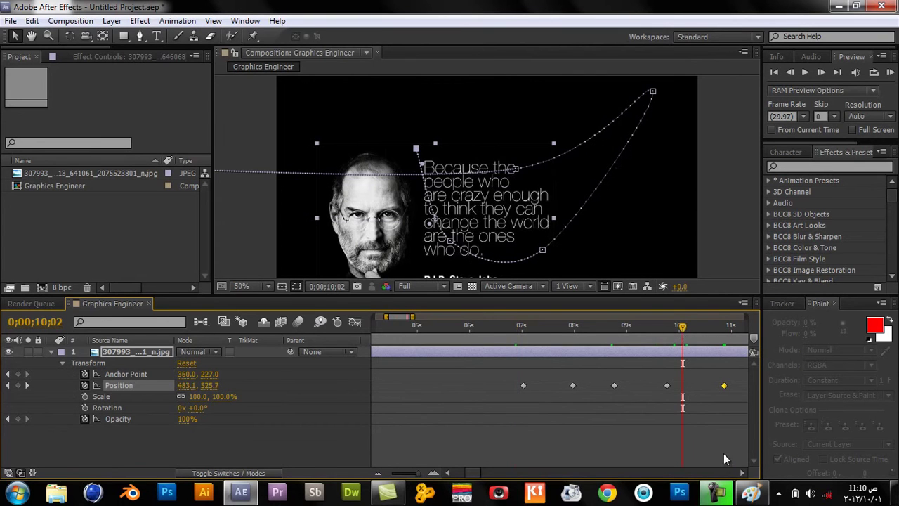
click(743, 472)
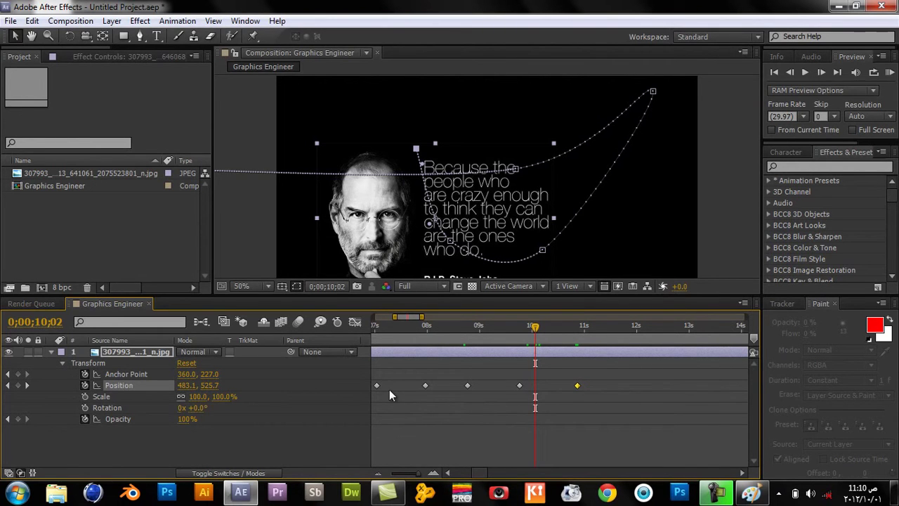
- Key Opacity at 10;02 and set it to 0% at about 11;18
click(18, 419)
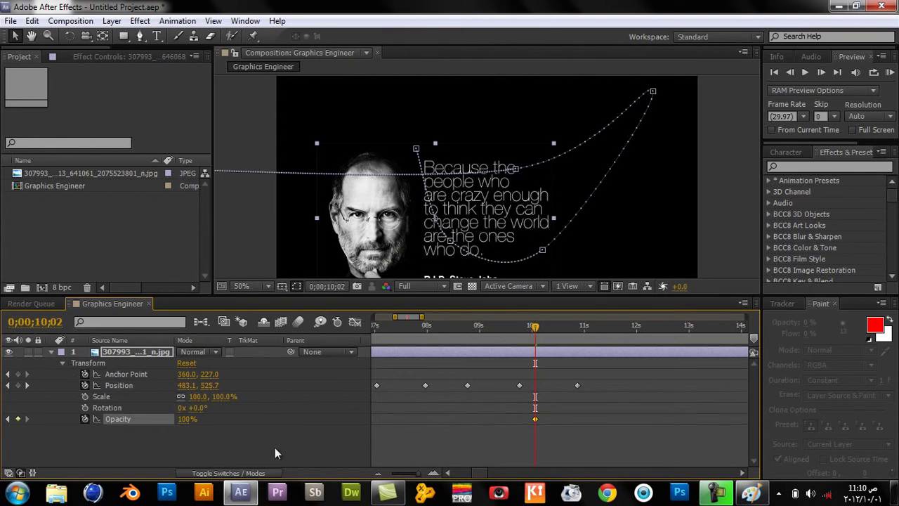
drag(590, 341, 612, 341)
drag(187, 419, 123, 420)
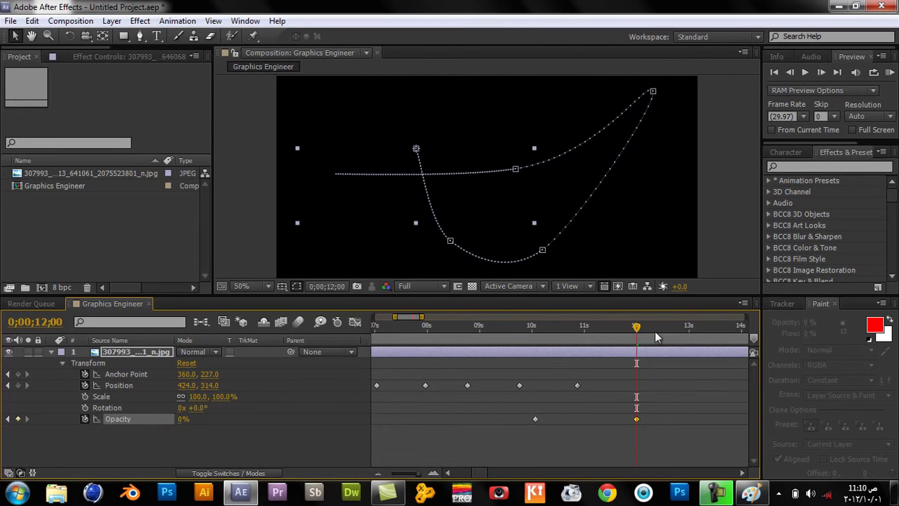
click(532, 333)
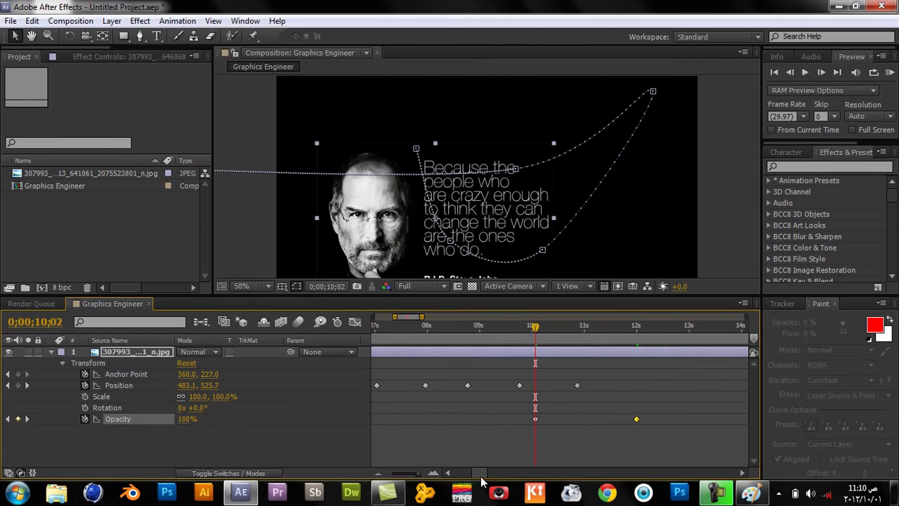
- Move the 0% Opacity keyframe earlier to the last Position keyframe, around 10;24
drag(479, 473, 463, 472)
mouse_move(573, 330)
mouse_down()
mouse_move(755, 362)
mouse_move(531, 383)
mouse_up()
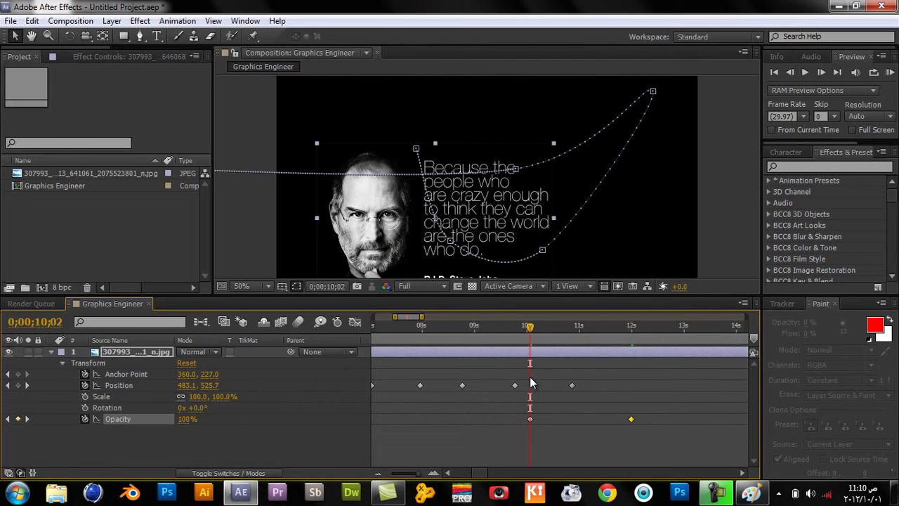
drag(636, 328, 587, 335)
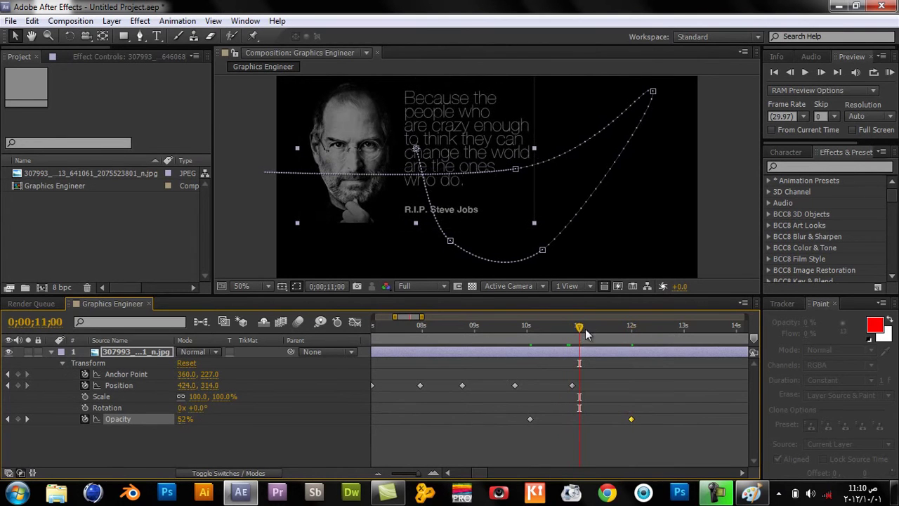
drag(632, 420, 565, 420)
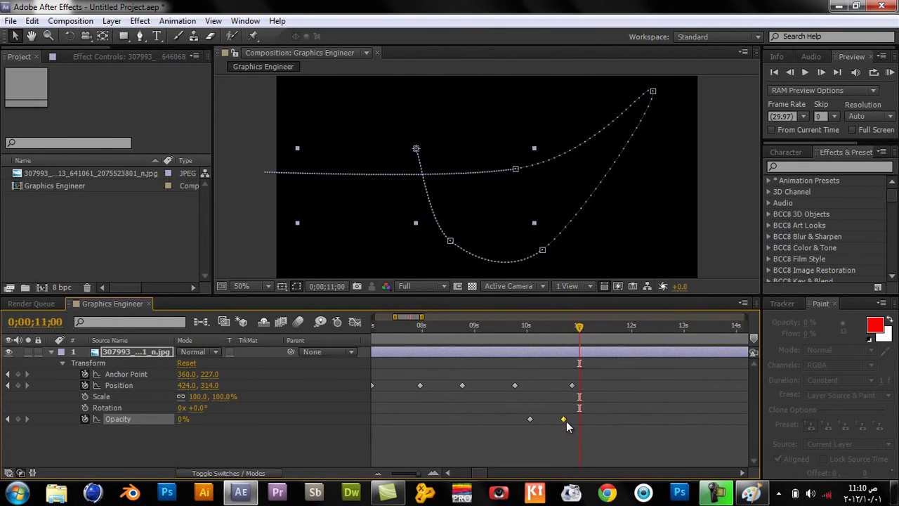
click(540, 338)
key(ctrl+z)
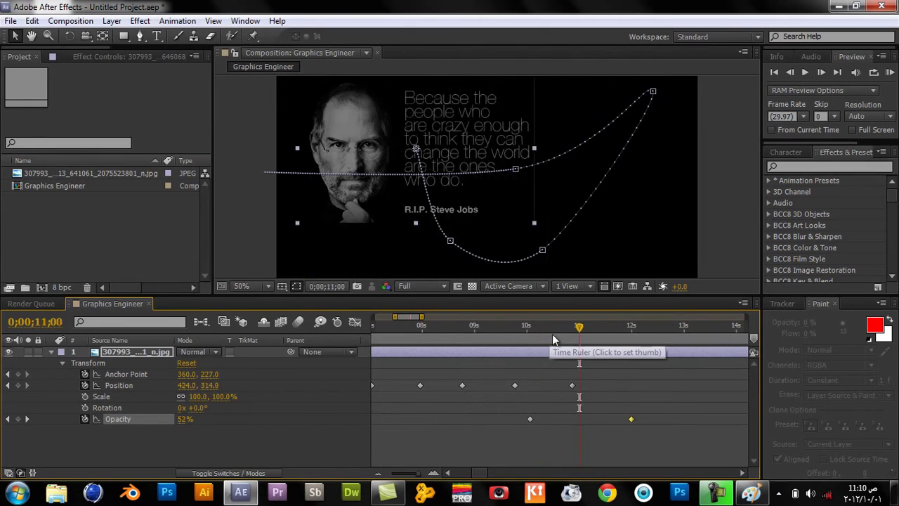
click(544, 338)
drag(544, 336, 606, 330)
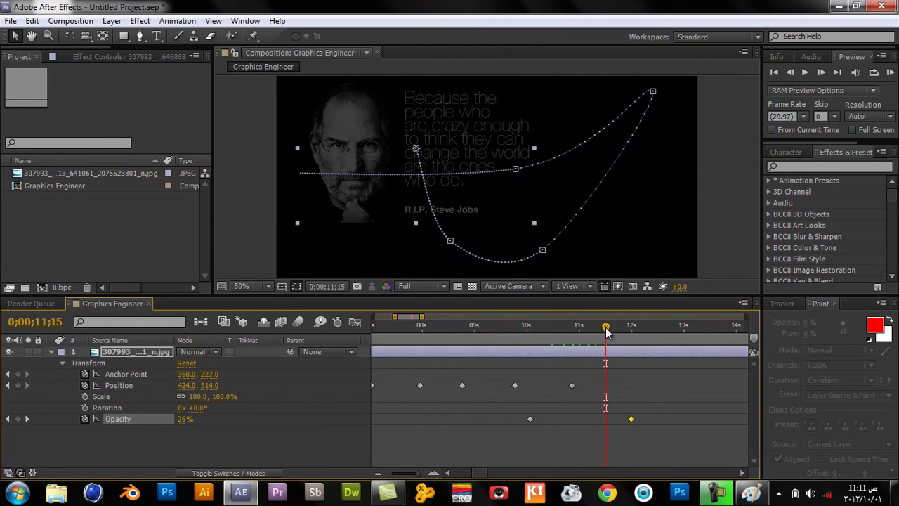
drag(630, 418, 565, 418)
drag(541, 329, 632, 334)
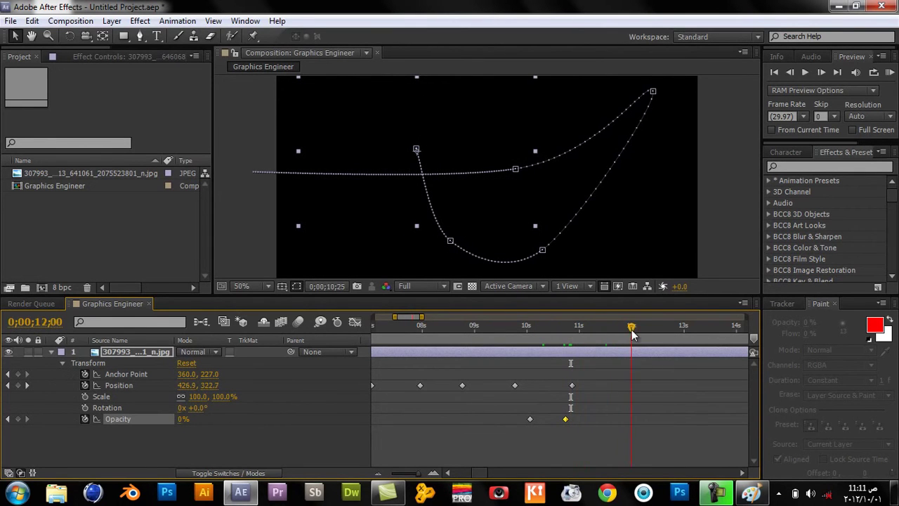
- Zoom the timeline between full duration and frame level to inspect the keyframes
drag(483, 475, 453, 475)
click(378, 473)
click(378, 474)
click(378, 474)
click(378, 473)
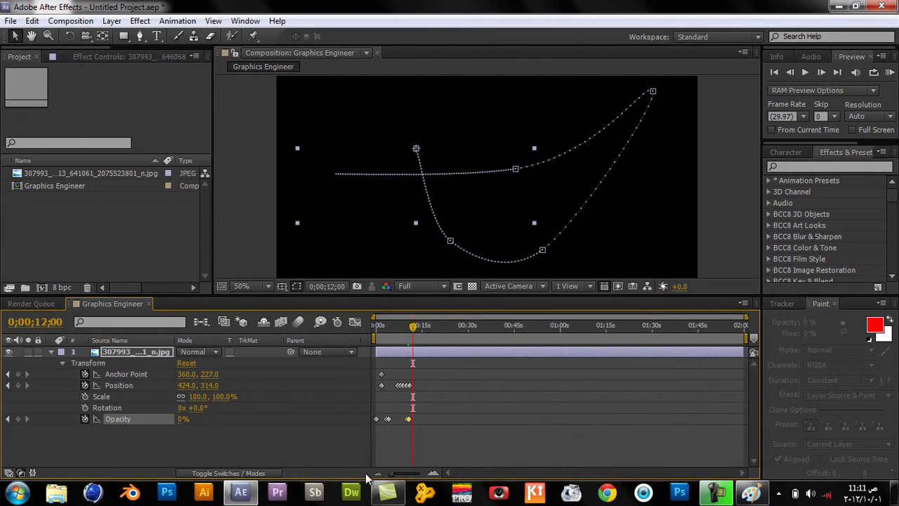
click(433, 472)
click(433, 472)
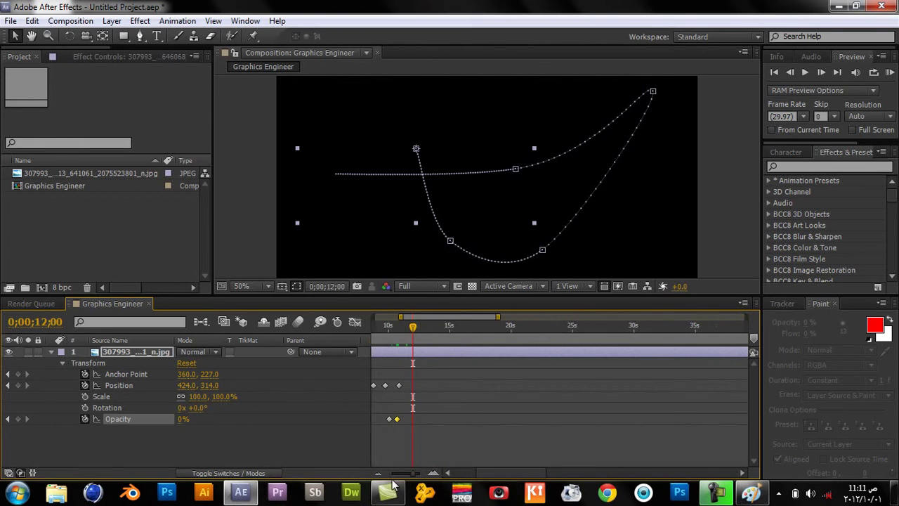
click(434, 475)
click(434, 474)
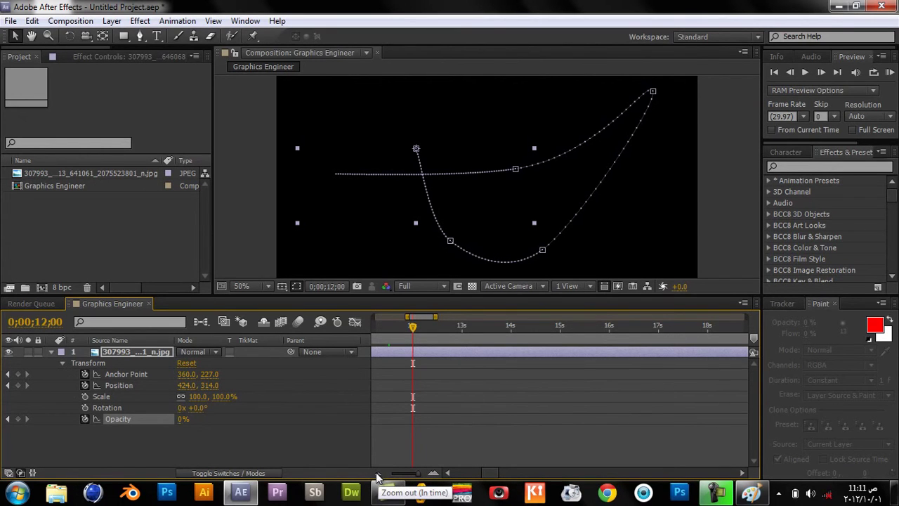
click(376, 478)
click(376, 478)
click(376, 477)
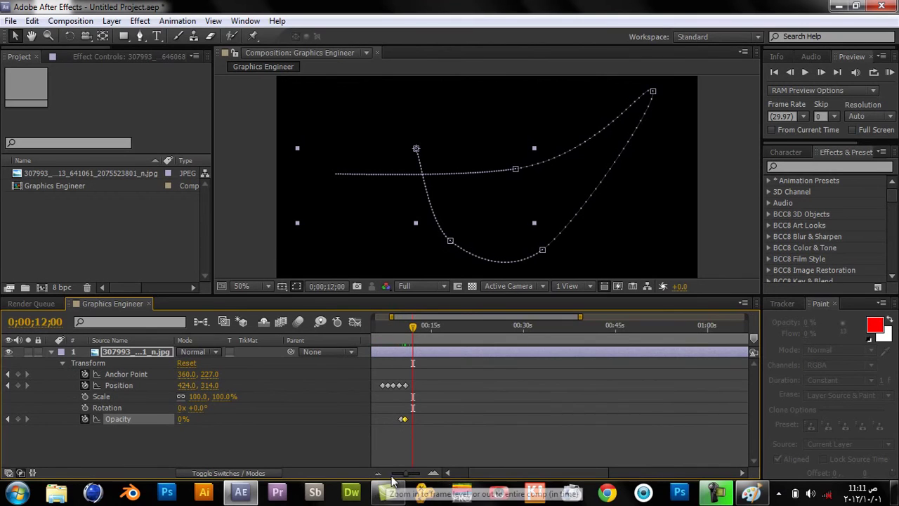
click(429, 477)
click(431, 477)
click(431, 476)
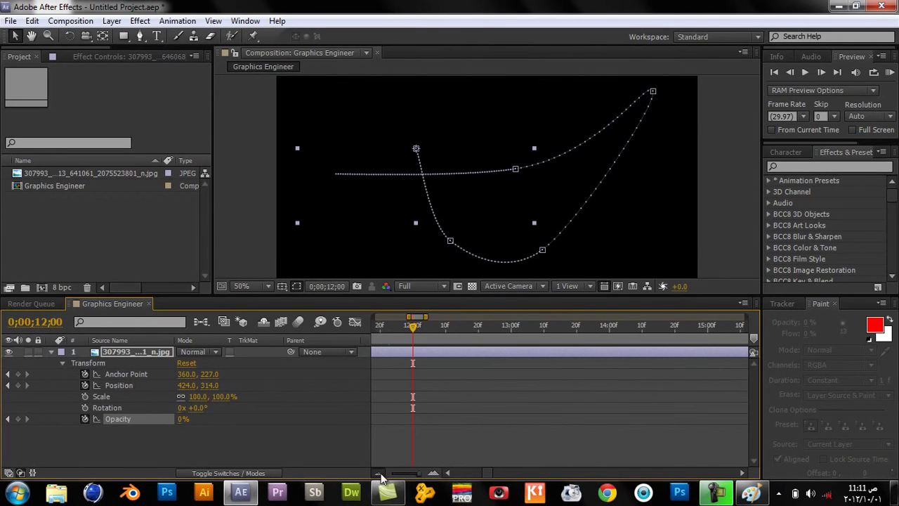
click(378, 474)
drag(486, 474, 476, 474)
- Check frames from about 7 s to 12 s, including the mid fade-out near 10 s
click(461, 325)
drag(461, 325, 530, 325)
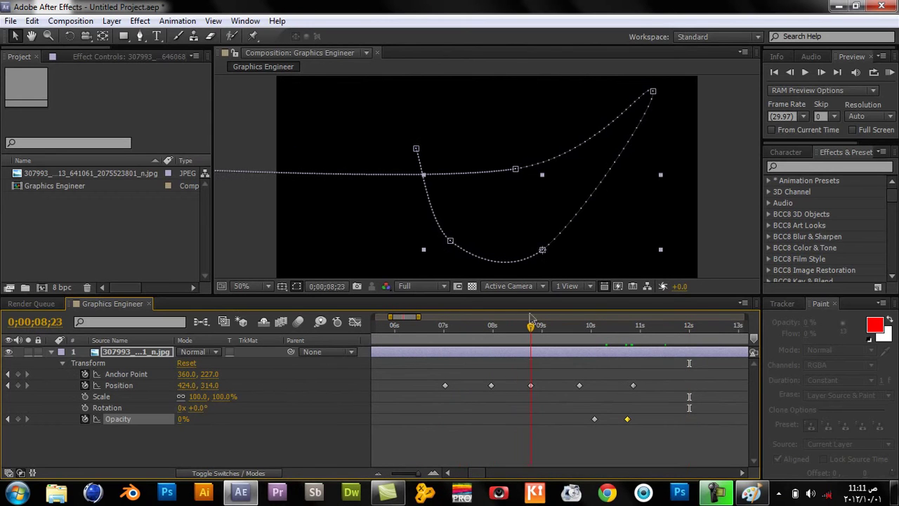
click(433, 474)
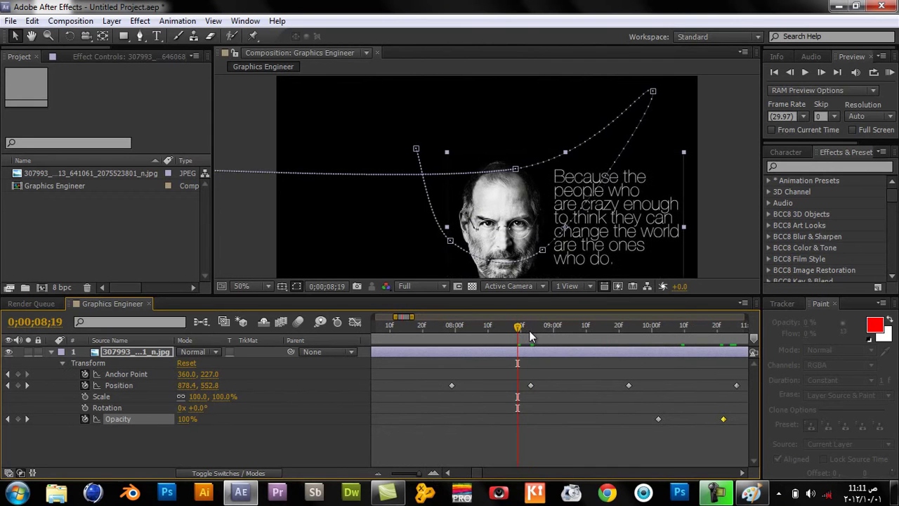
click(378, 472)
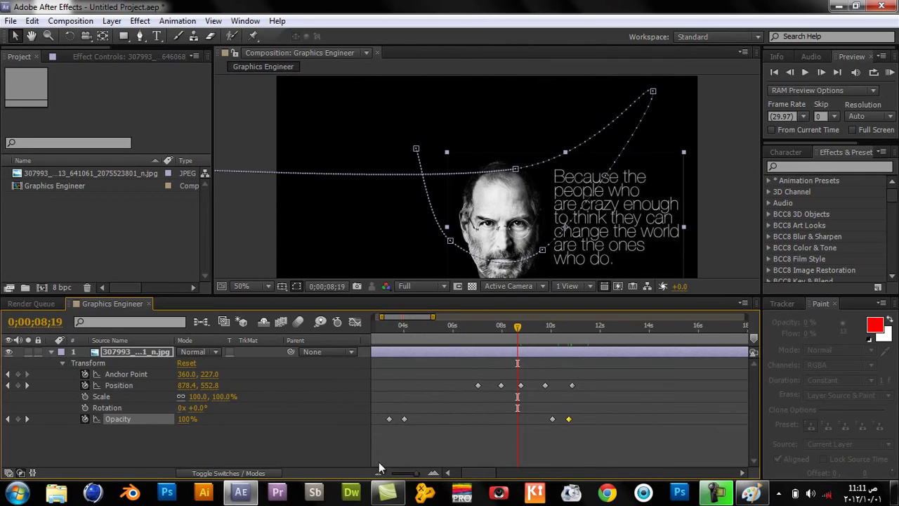
click(377, 469)
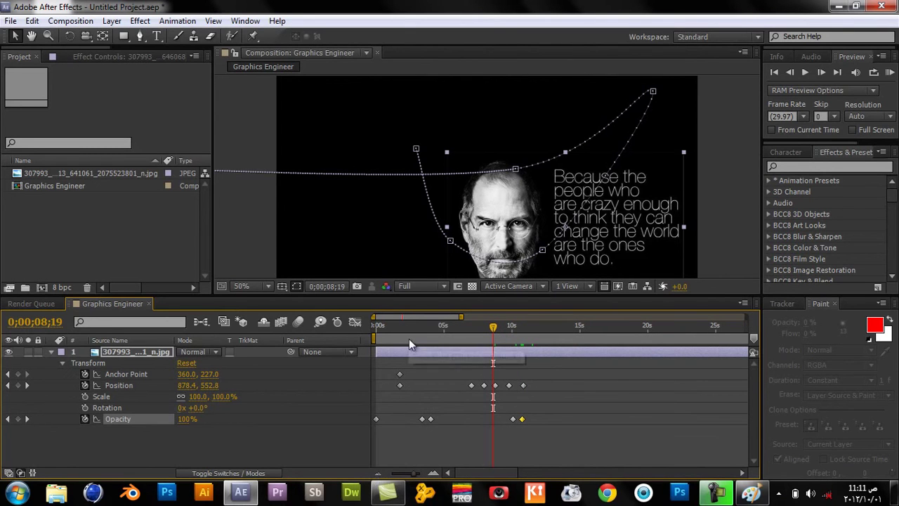
click(377, 473)
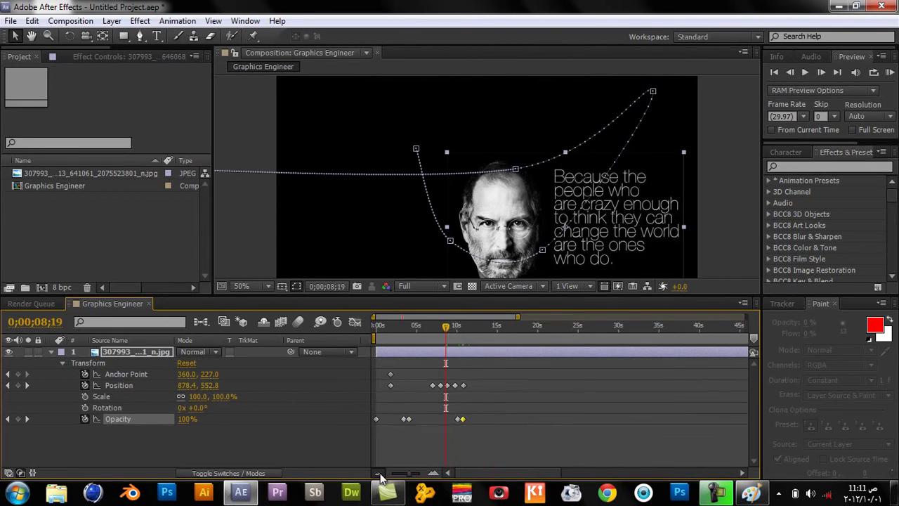
click(377, 473)
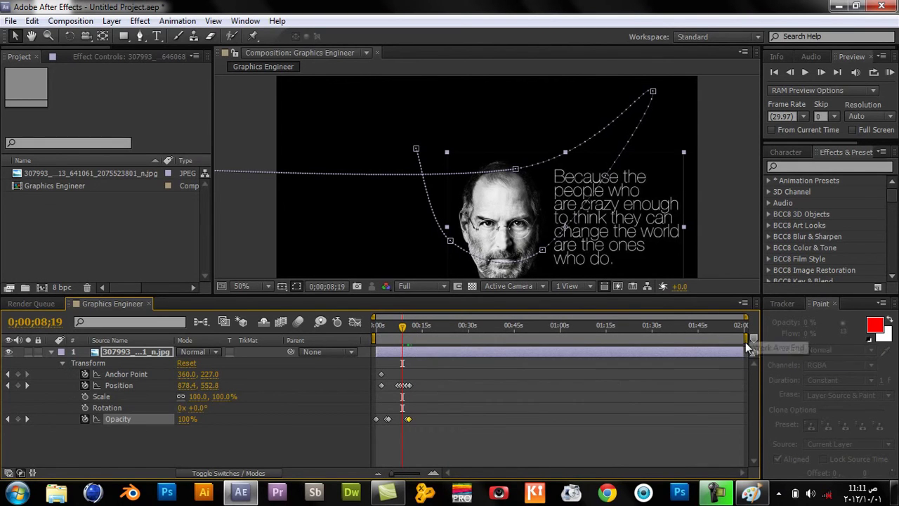
click(408, 325)
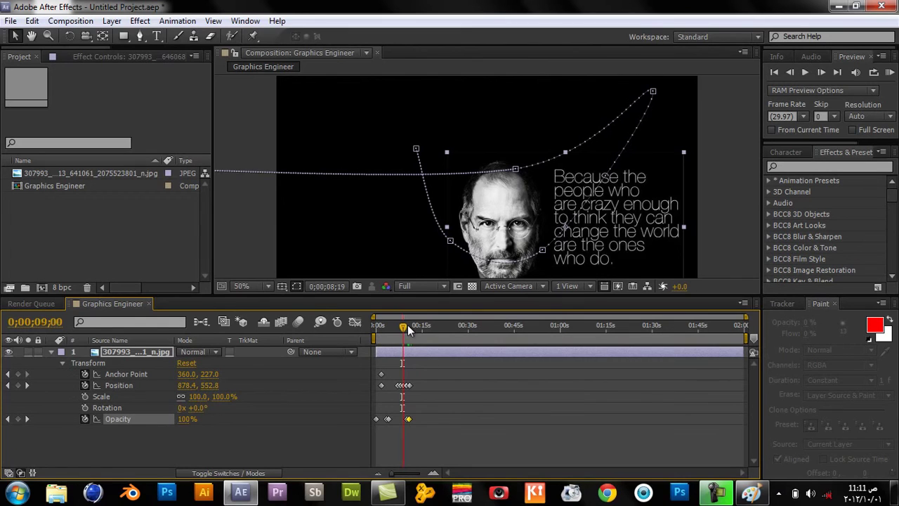
click(434, 472)
click(433, 473)
click(433, 472)
click(434, 473)
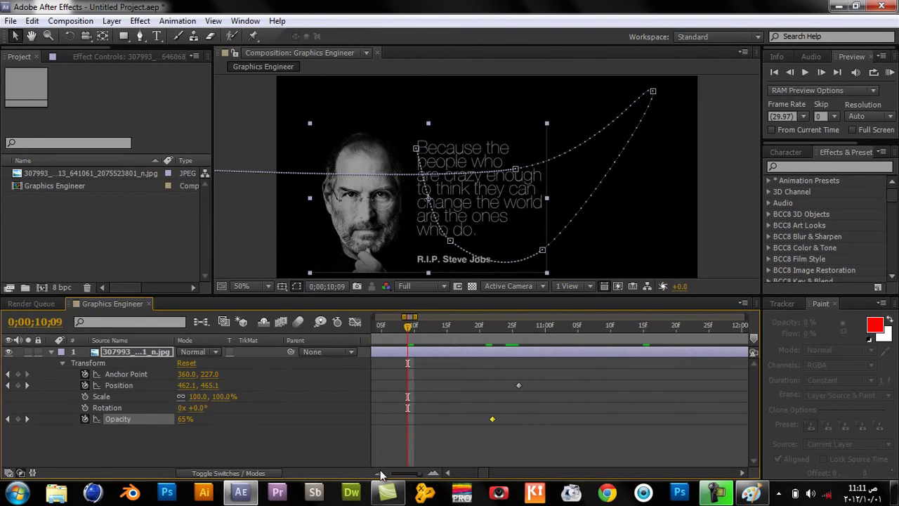
click(378, 473)
click(492, 331)
- Pull the work area end in to 0;00;12;00, then scrub the animation from the start
drag(417, 474, 385, 474)
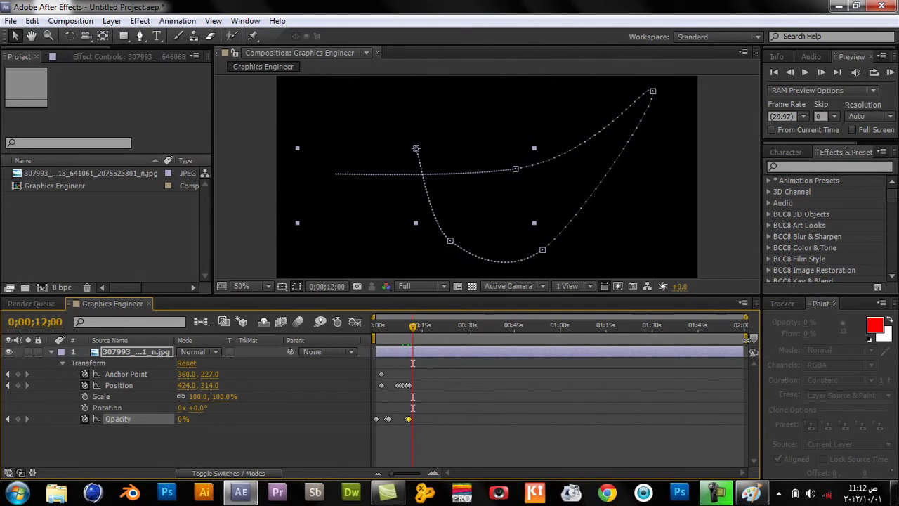
drag(745, 338, 419, 335)
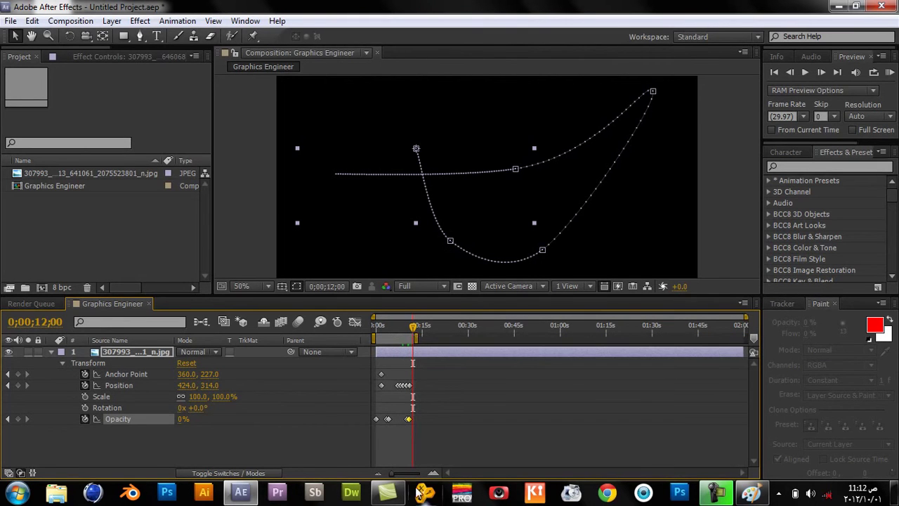
drag(432, 476, 441, 474)
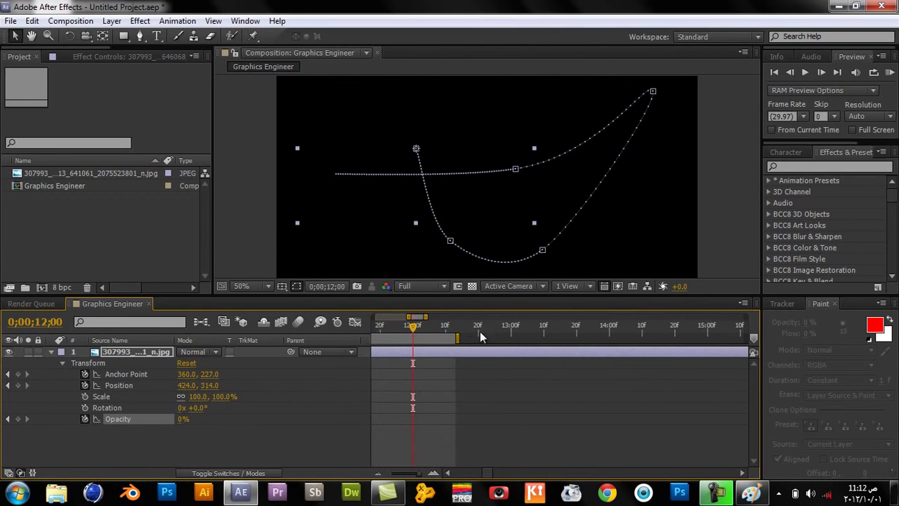
click(378, 472)
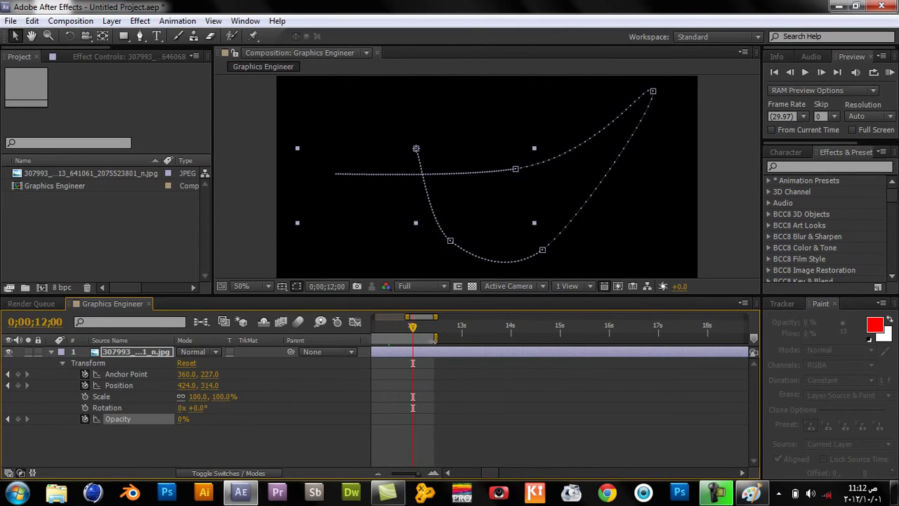
drag(437, 338, 418, 337)
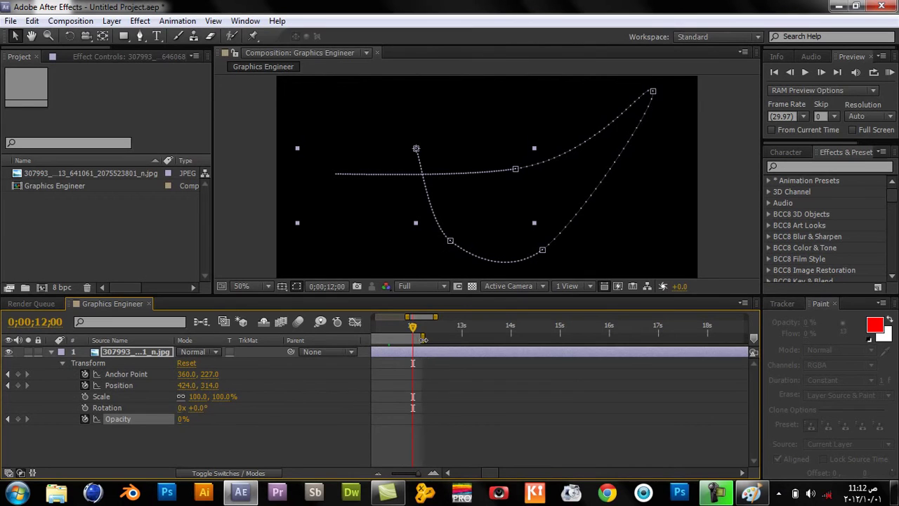
drag(417, 472, 409, 472)
mouse_move(393, 327)
mouse_down()
mouse_move(432, 329)
mouse_move(303, 322)
mouse_up()
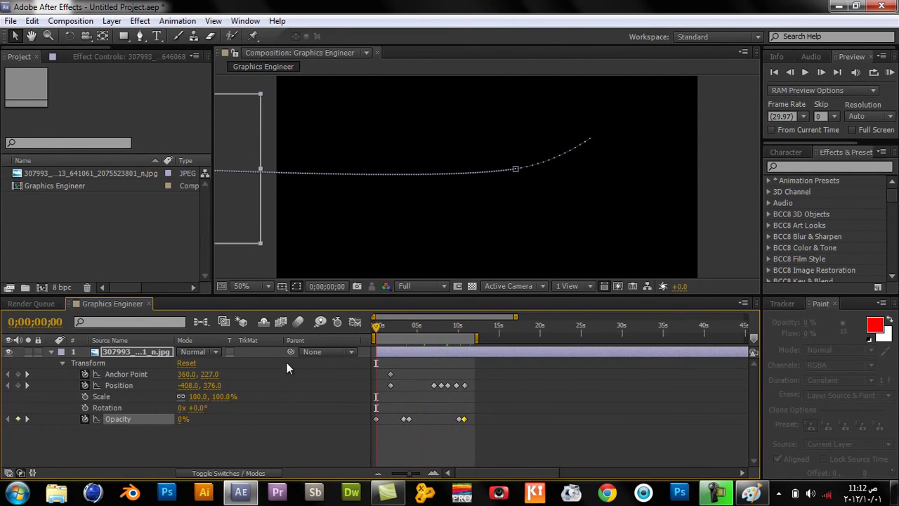
click(11, 21)
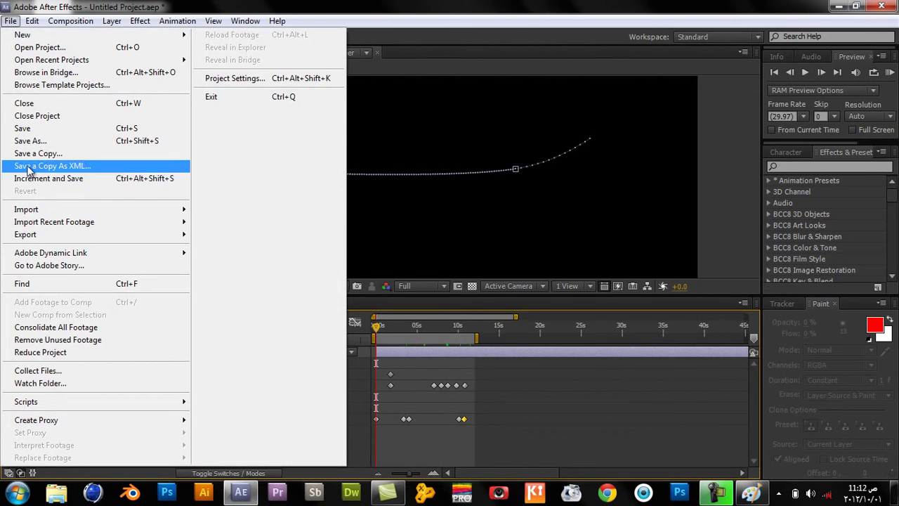
click(29, 141)
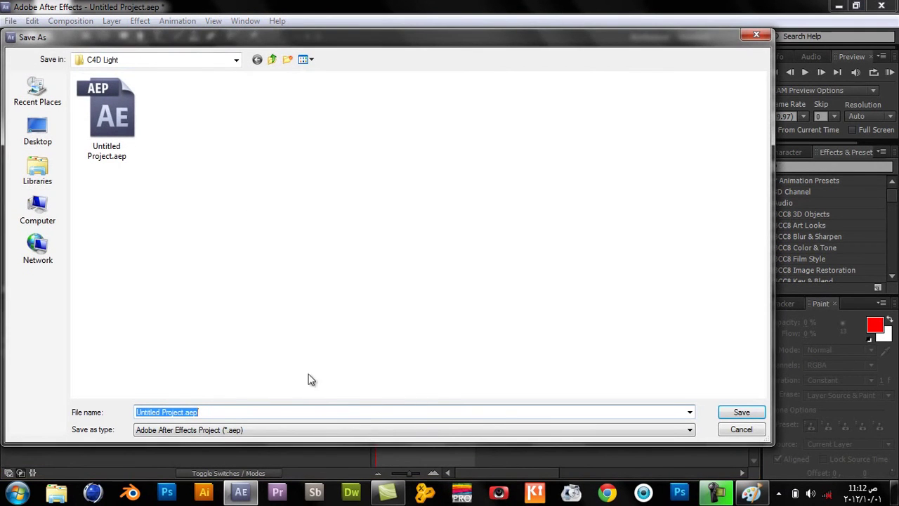
click(731, 435)
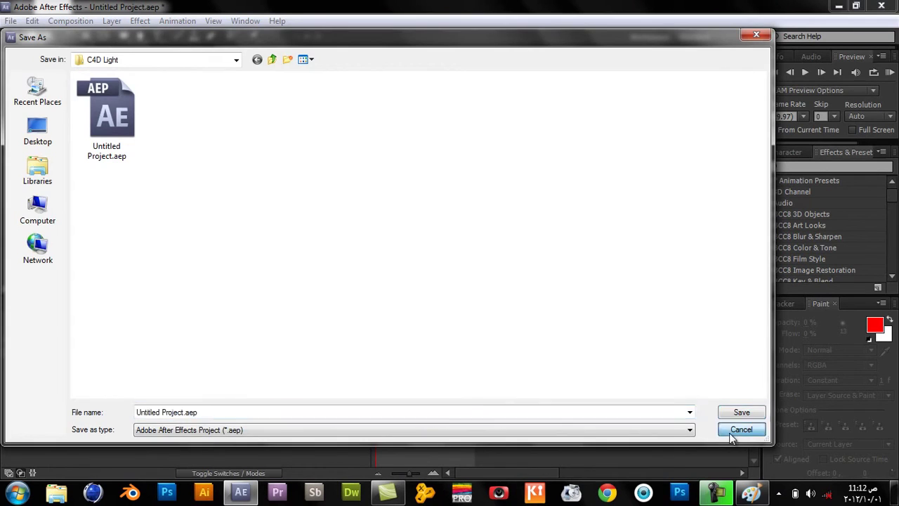
click(731, 436)
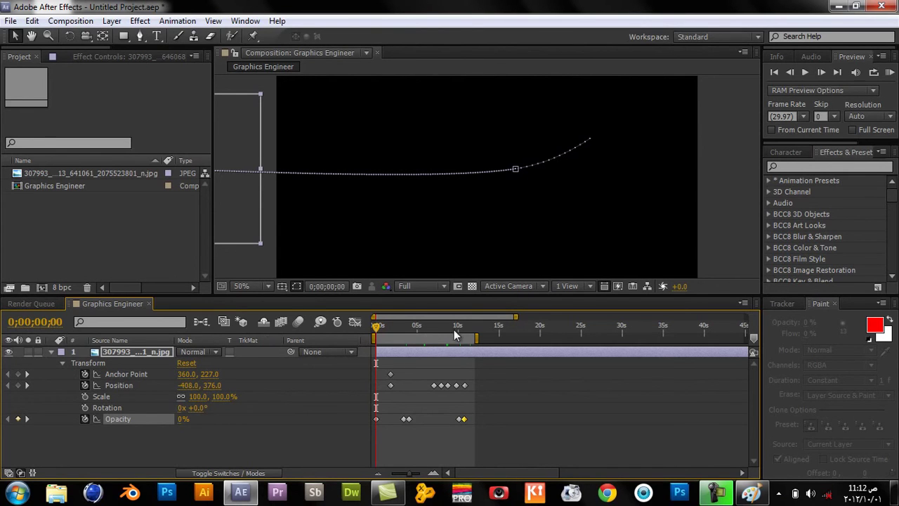
- Scrub from 0;00;00;00 to 0;00;04;27 to watch the image slide in to 267, 393
drag(378, 326, 421, 333)
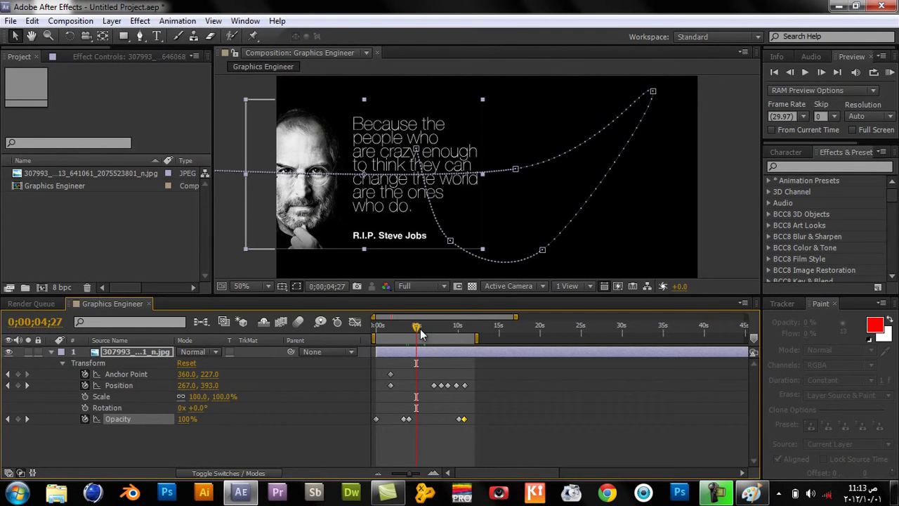
- Scrub between about 2 and 10 seconds along the curved path, then show the empty Render Queue
click(449, 326)
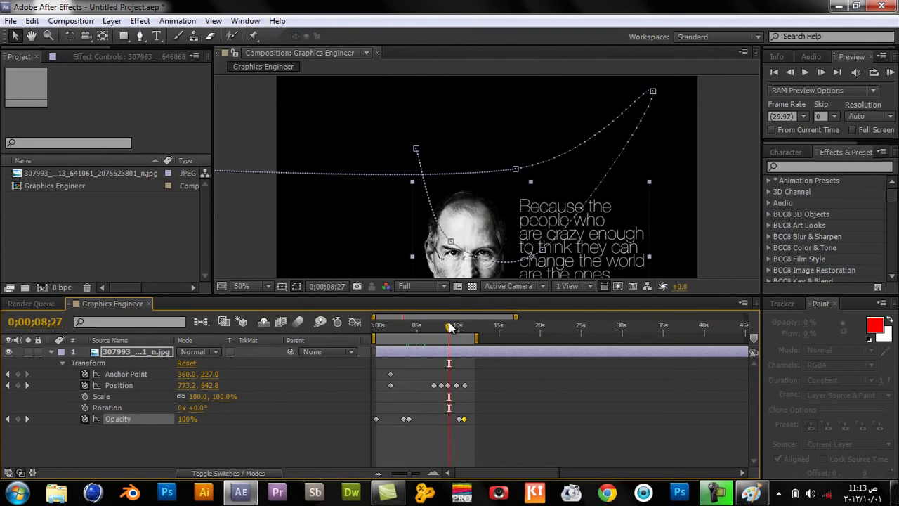
click(456, 326)
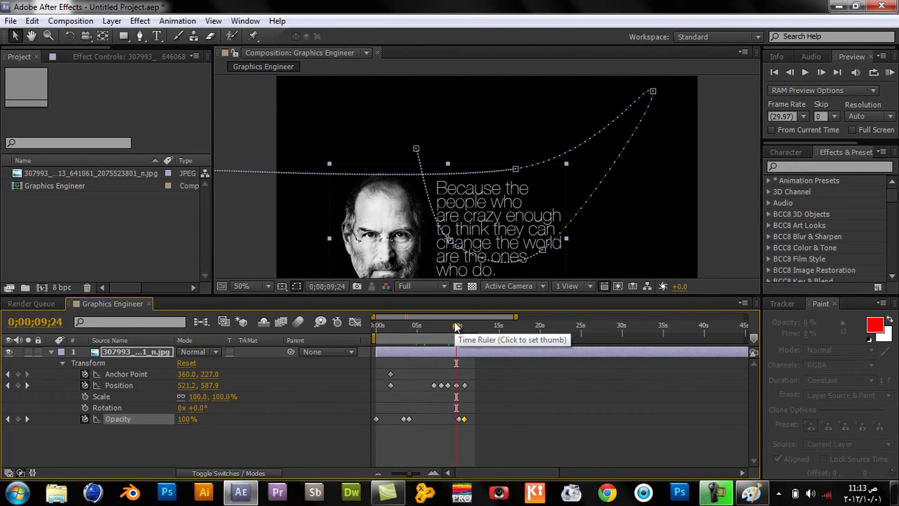
drag(456, 326, 347, 322)
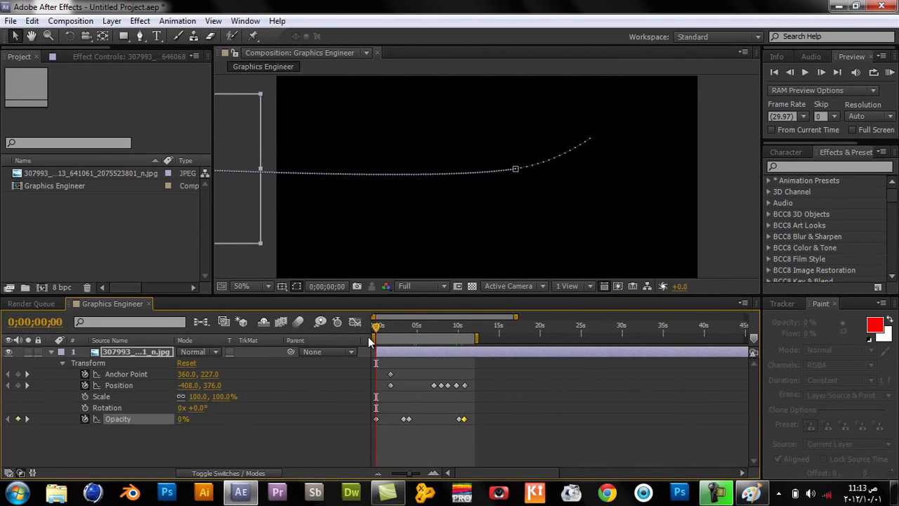
click(390, 327)
click(409, 329)
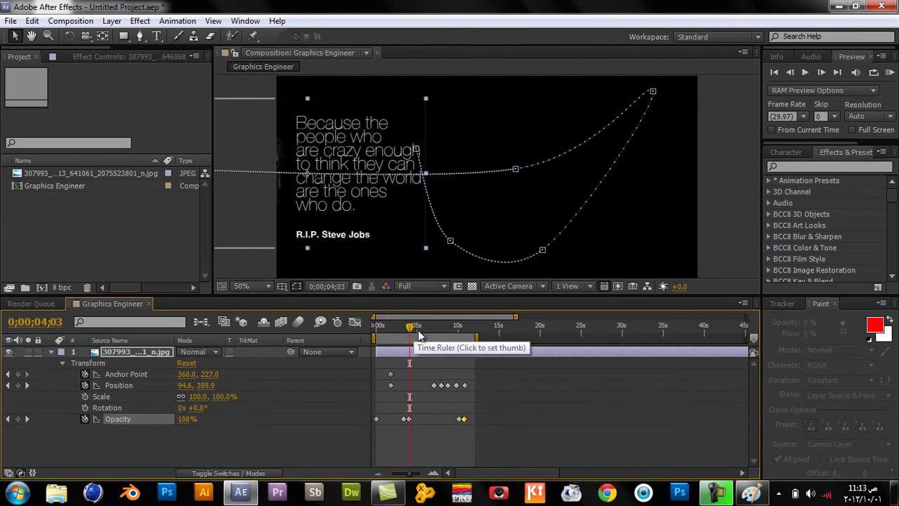
click(423, 331)
mouse_move(436, 331)
mouse_down()
mouse_move(463, 329)
mouse_move(357, 329)
mouse_up()
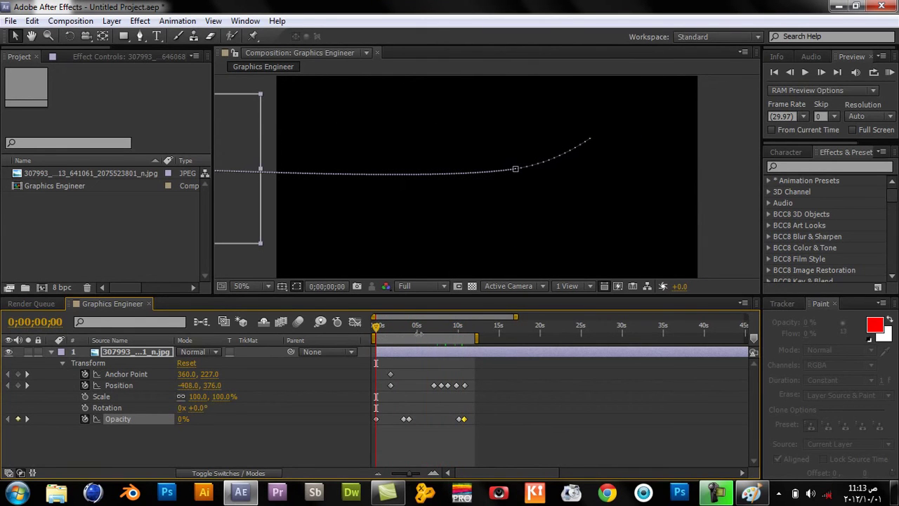
click(21, 302)
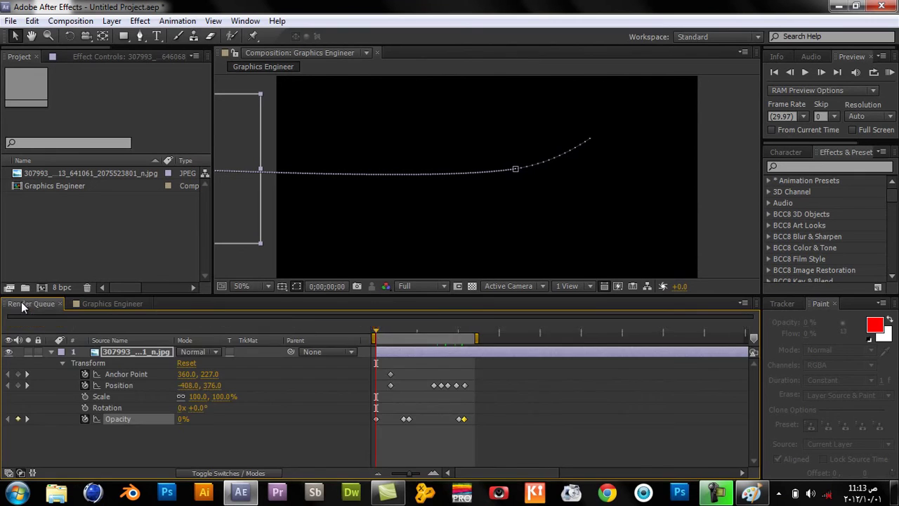
- Back on the Graphics Engineer timeline, scrub to 06;25, then go to the faded-out frame at 11;04
click(136, 302)
drag(390, 327, 434, 329)
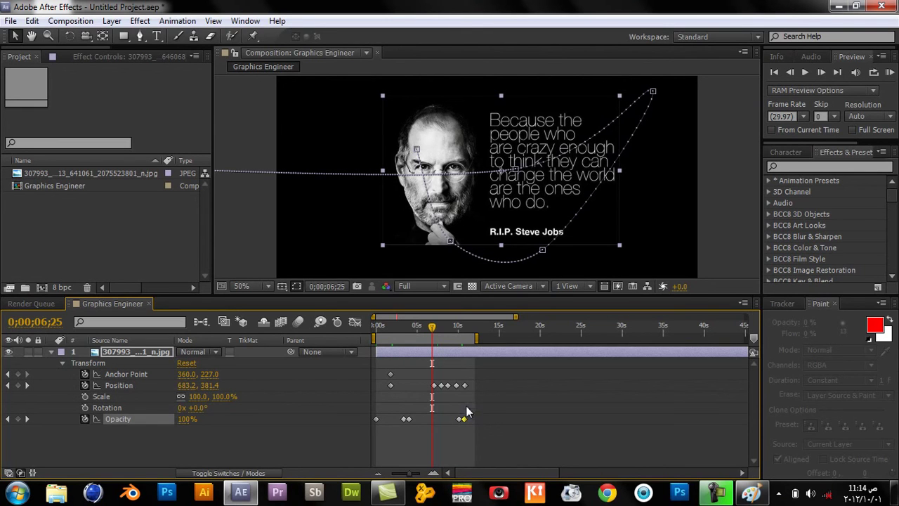
click(467, 332)
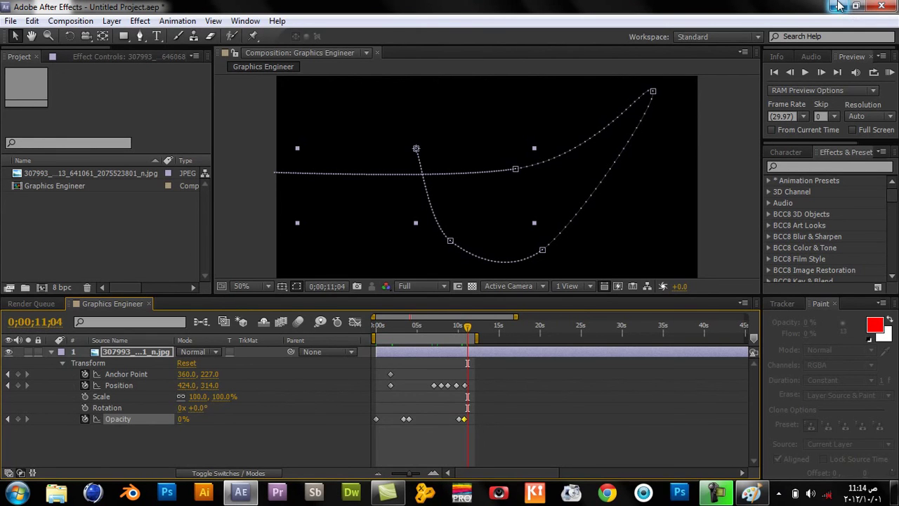
- Minimize After Effects, refresh the desktop, and bring up the Camtasia Recorder controls
click(839, 7)
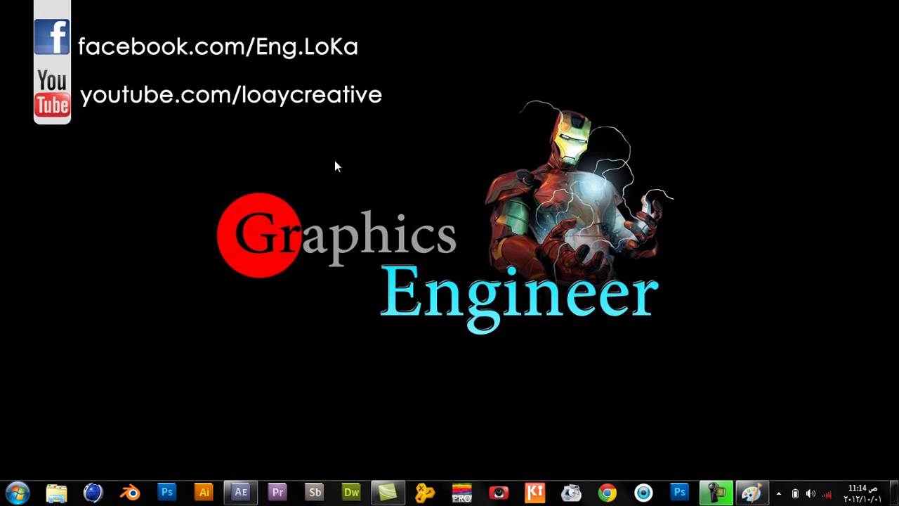
right_click(68, 176)
click(103, 211)
click(716, 490)
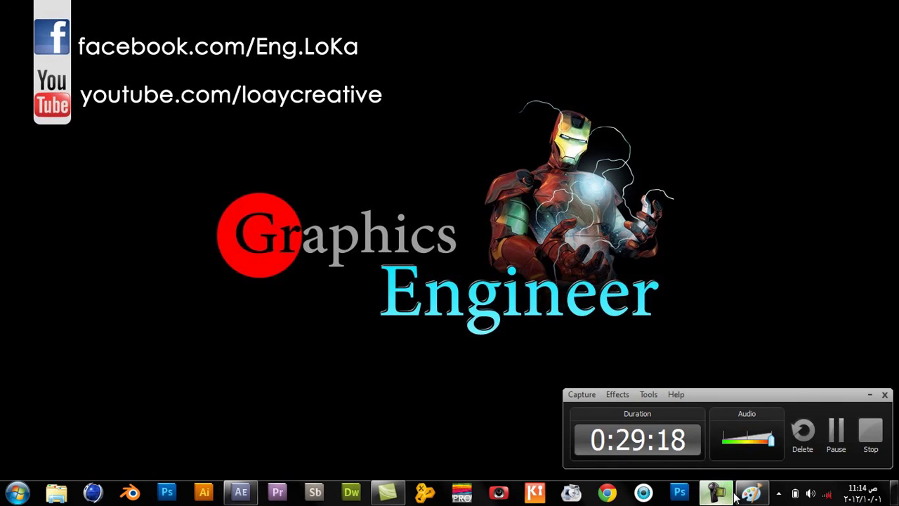